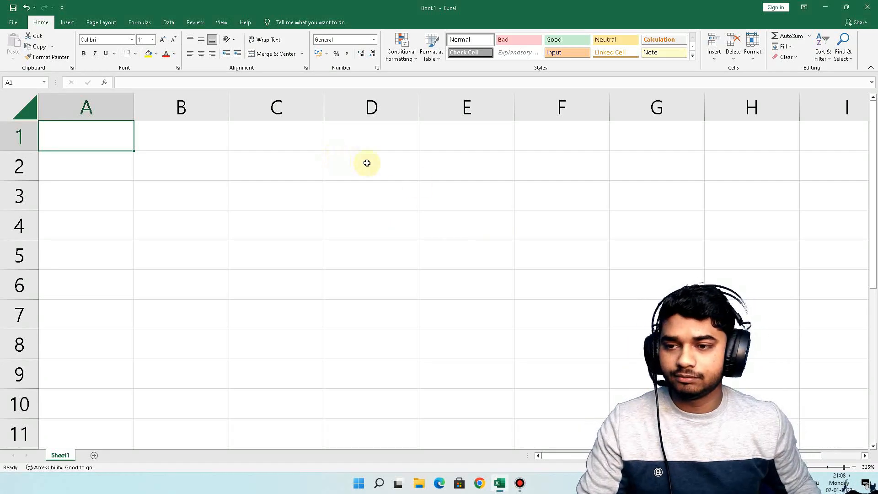
Enter the title "Logical function" in cell D2
{"action": "left_click", "coordinate": [396, 166], "text": "ctrl"}
{"action": "type", "text": "L"}
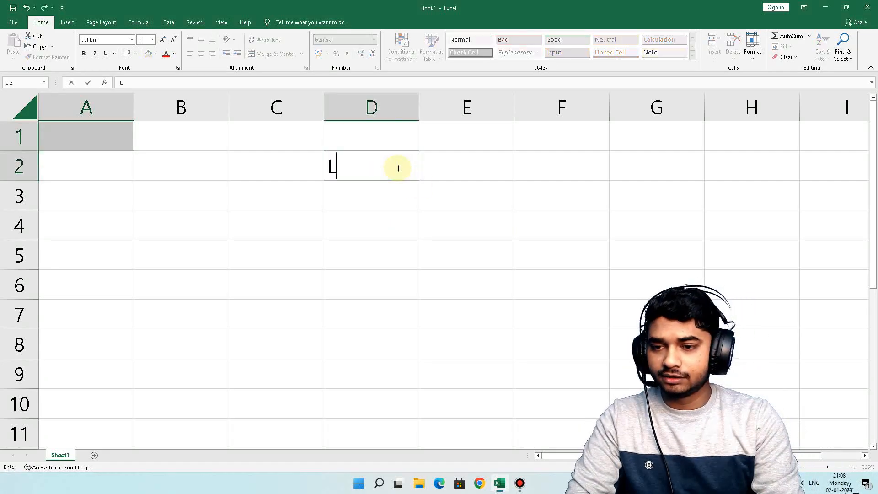
{"action": "type", "text": "ogical "}
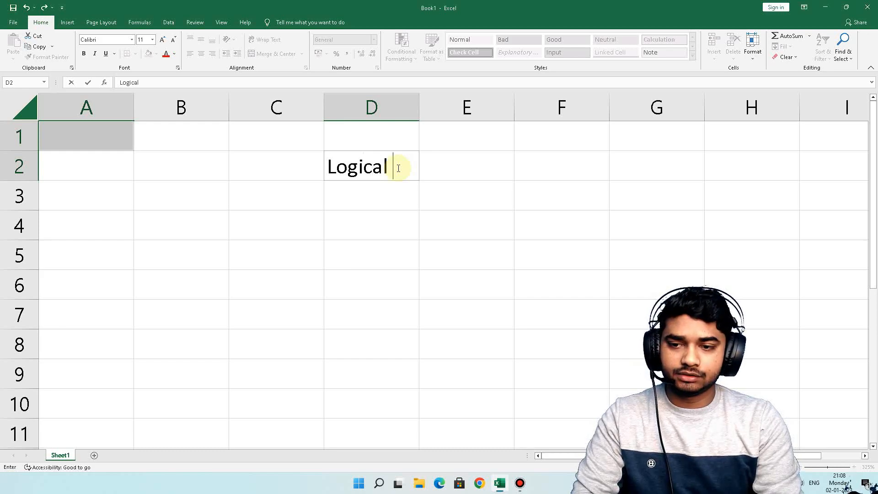
{"action": "type", "text": "function"}
{"action": "key", "text": "Return"}
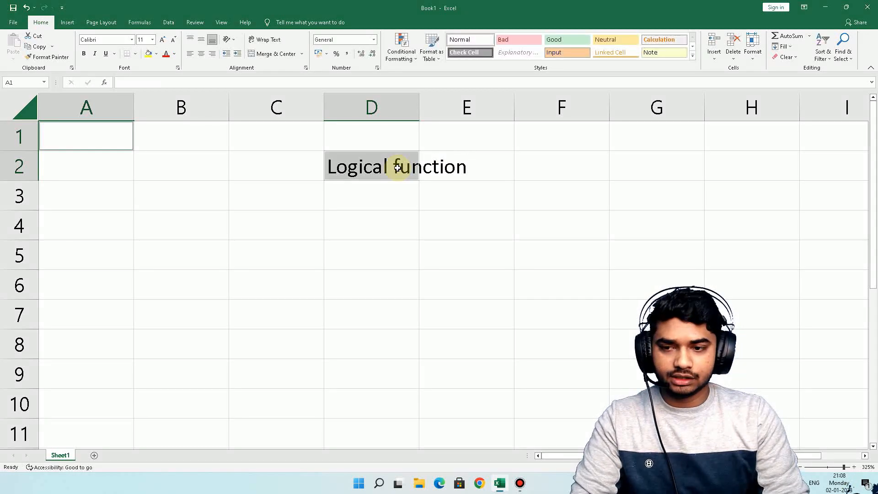
List "if" in D3 and "if(and)" in D4 beneath the Logical function title
{"action": "key", "text": "Down"}
{"action": "key", "text": "Down"}
{"action": "key", "text": "Right"}
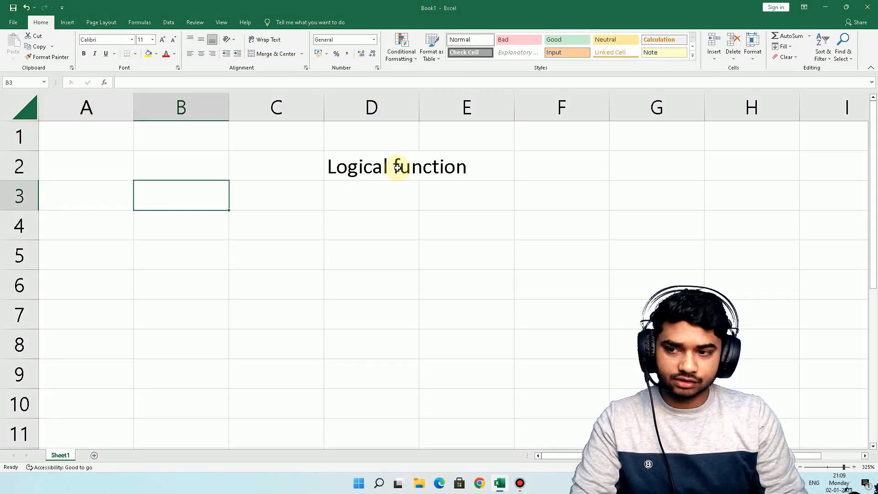
{"action": "key", "text": "Right"}
{"action": "key", "text": "Right"}
{"action": "type", "text": "if"}
{"action": "key", "text": "Return"}
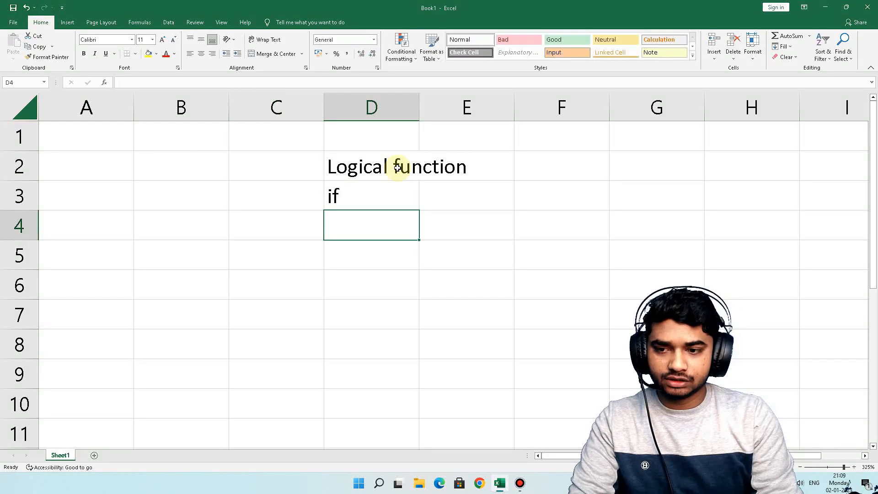
{"action": "type", "text": "if(a"}
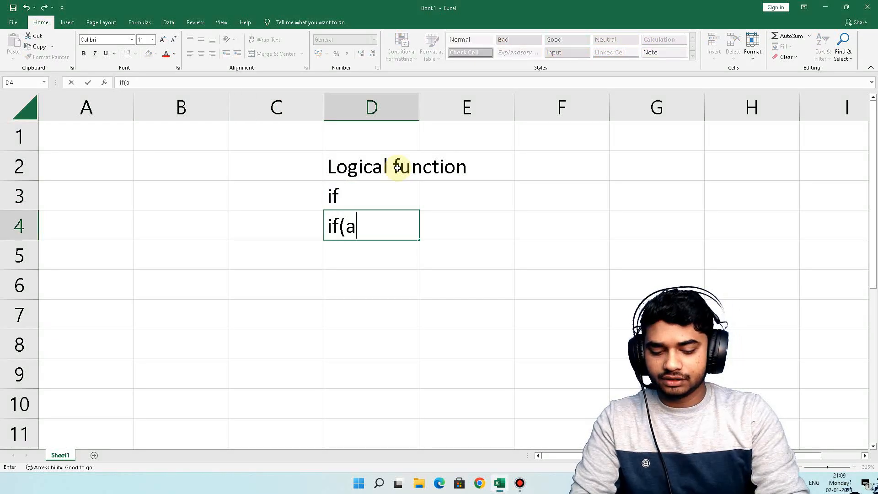
{"action": "type", "text": "nd)"}
{"action": "key", "text": "Return"}
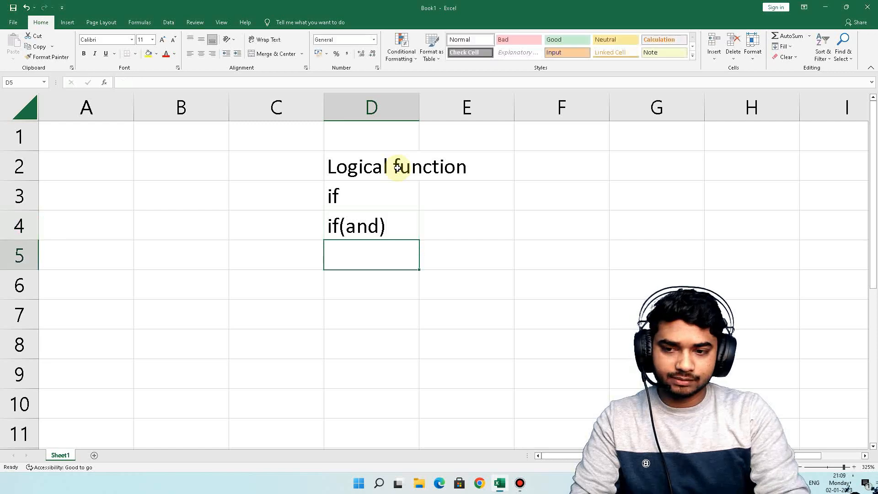
Continue the function list with "if(or)" in D5 and "if(not)" in D6
{"action": "type", "text": "("}
{"action": "key", "text": "BackSpace"}
{"action": "type", "text": "if"}
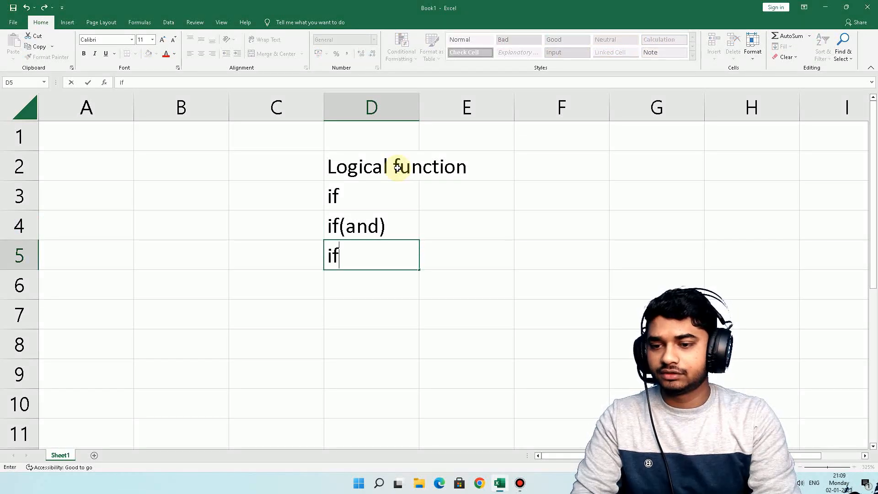
{"action": "type", "text": "("}
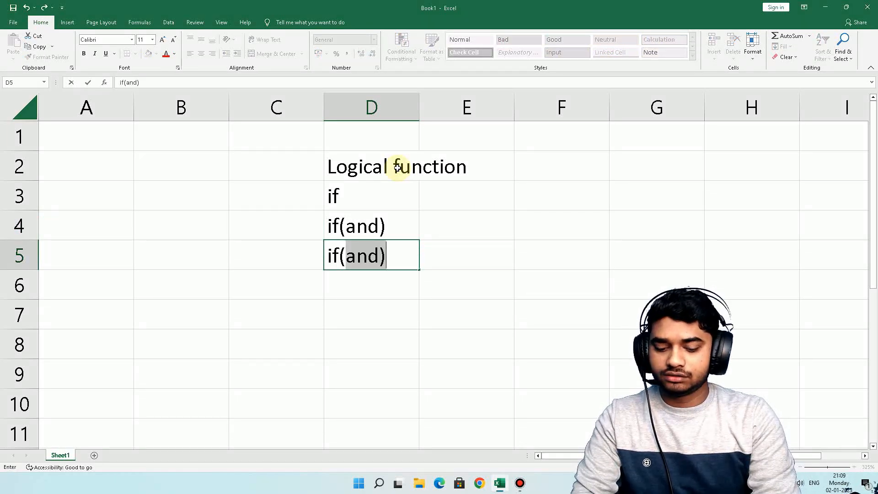
{"action": "type", "text": "or)"}
{"action": "key", "text": "Return"}
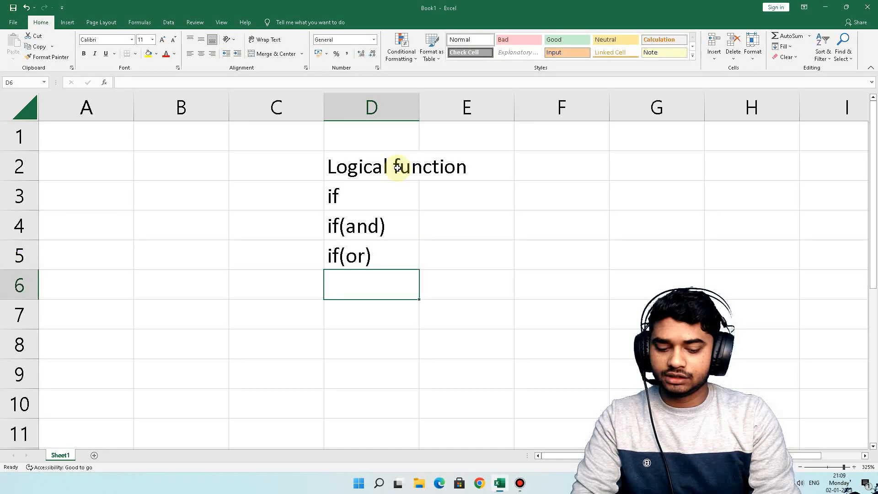
{"action": "type", "text": "if(noi"}
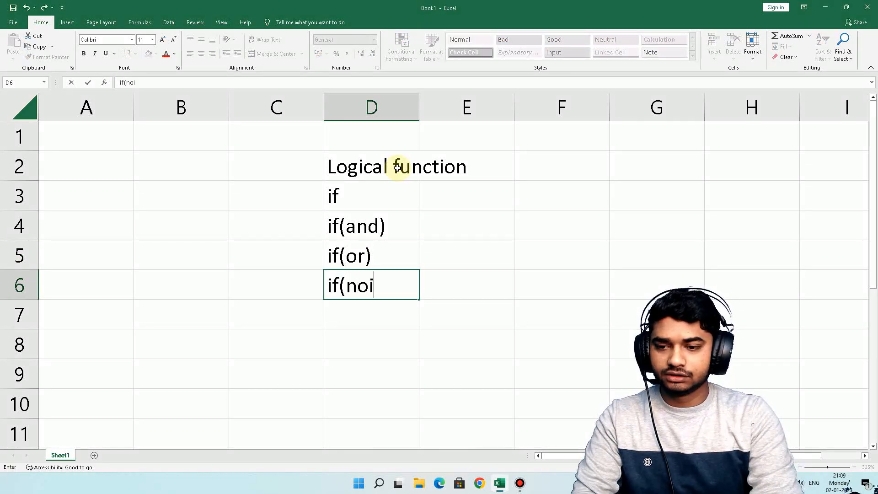
{"action": "type", "text": "t"}
{"action": "key", "text": "BackSpace"}
{"action": "key", "text": "BackSpace"}
{"action": "type", "text": "t)"}
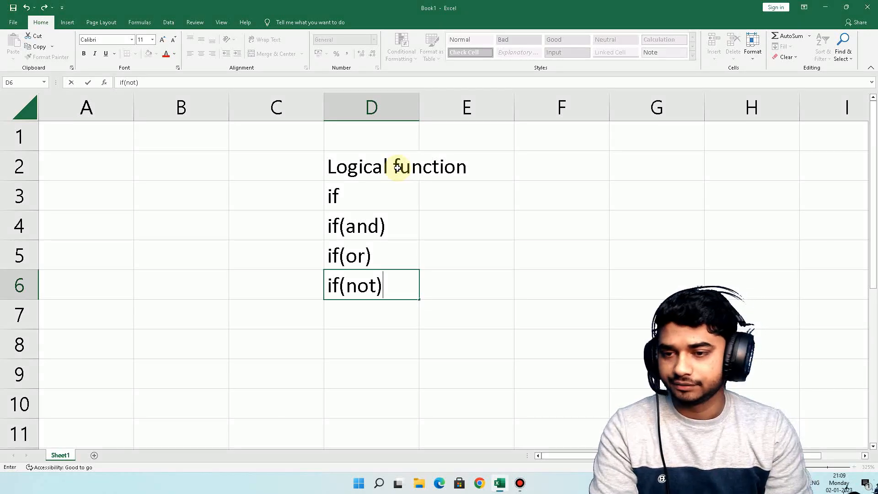
Move the Logical function list from D2:E6 so that it starts in cell G1
{"action": "left_click_drag", "start_coordinate": [362, 167], "coordinate": [443, 283]}
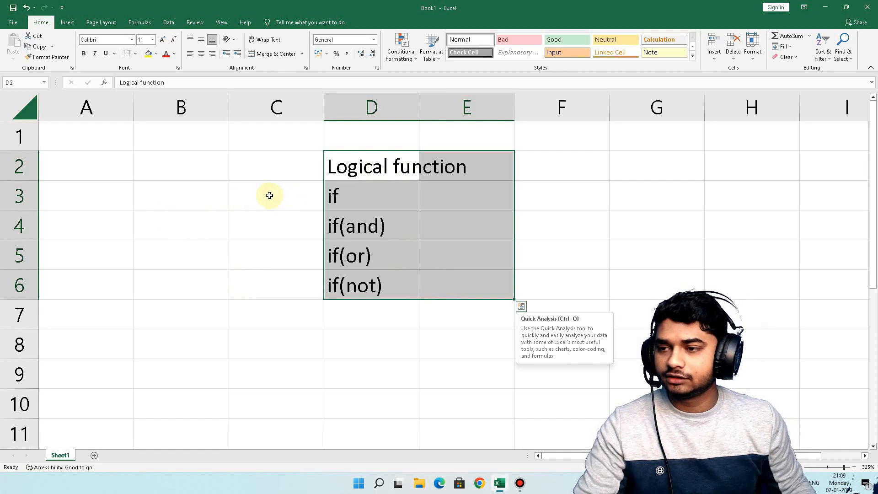
{"action": "key", "text": "ctrl+c"}
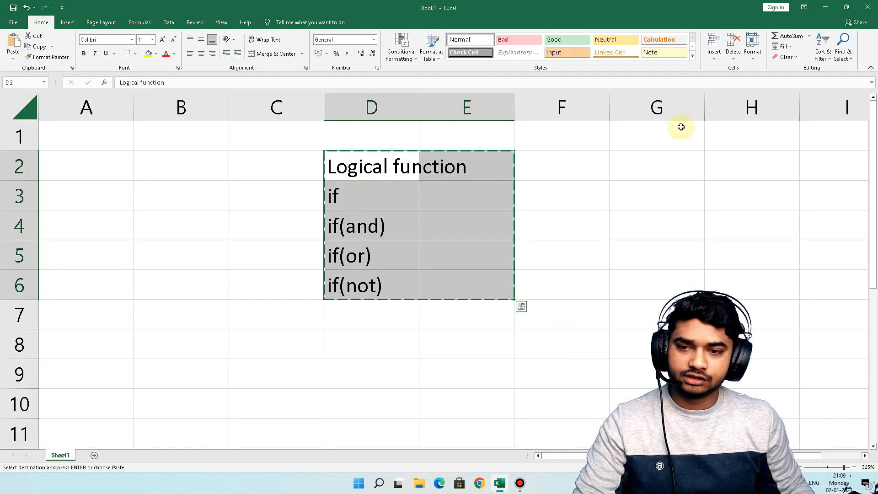
{"action": "left_click", "coordinate": [662, 142]}
{"action": "key", "text": "ctrl+v"}
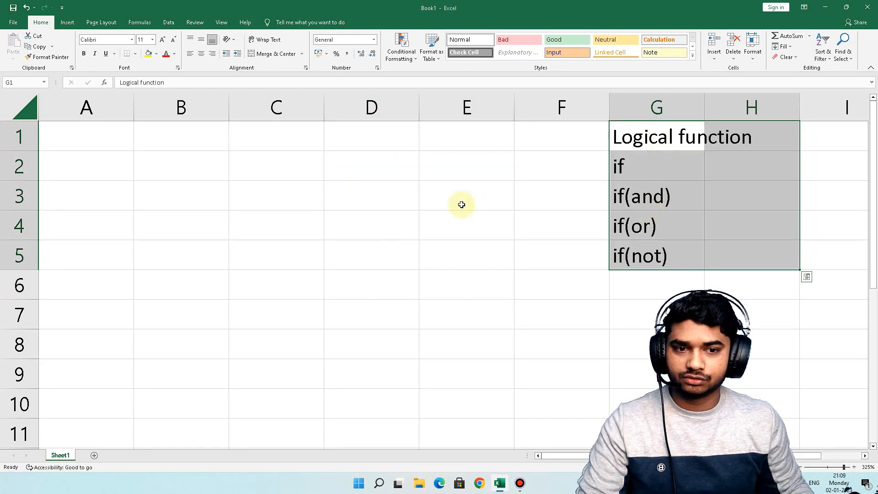
Enter the headers "Department name", "state" and "Salary" in A1:C1, and widen column A to fit its header
{"action": "left_click", "coordinate": [98, 142]}
{"action": "scroll", "coordinate": [97, 143], "scroll_direction": "down", "scroll_amount": 3}
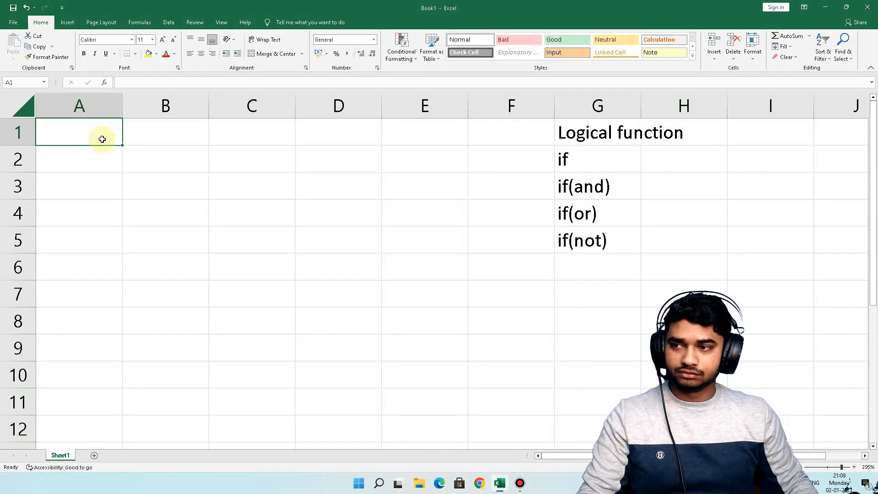
{"action": "scroll", "coordinate": [102, 139], "scroll_direction": "down", "scroll_amount": 3}
{"action": "scroll", "coordinate": [97, 137], "scroll_direction": "up", "scroll_amount": 3}
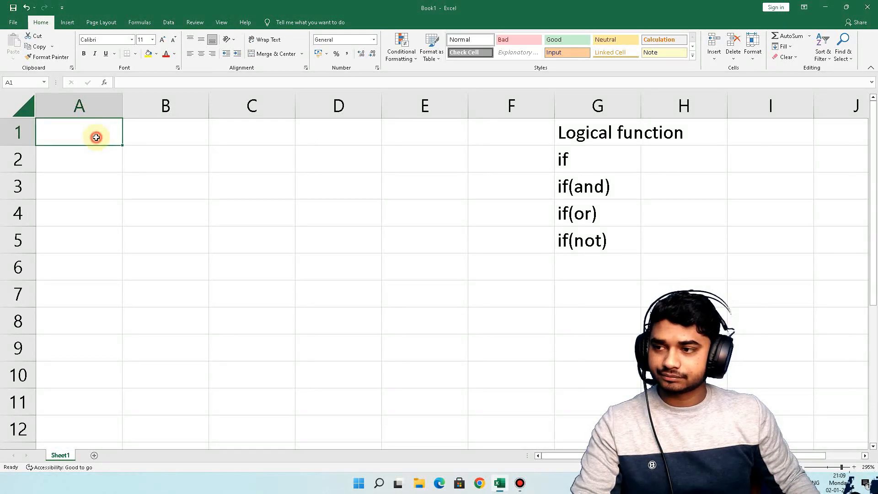
{"action": "type", "text": "d"}
{"action": "key", "text": "BackSpace"}
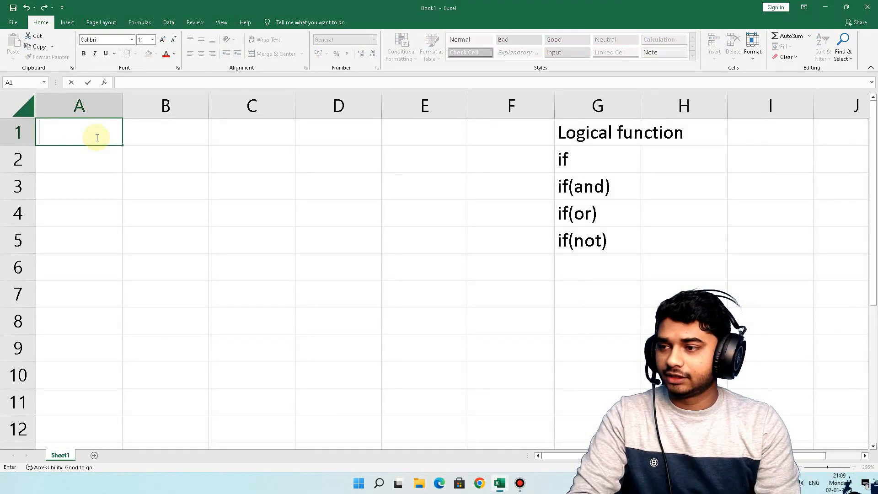
{"action": "type", "text": "Department"}
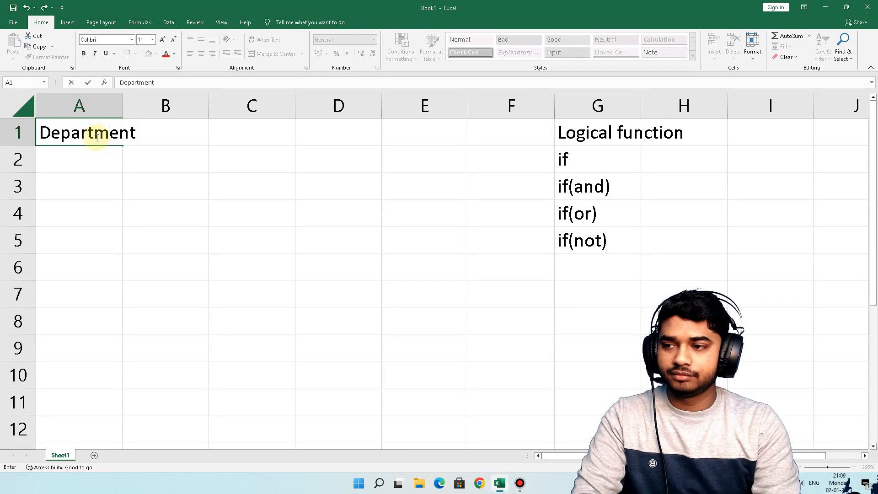
{"action": "type", "text": " name"}
{"action": "key", "text": "Tab"}
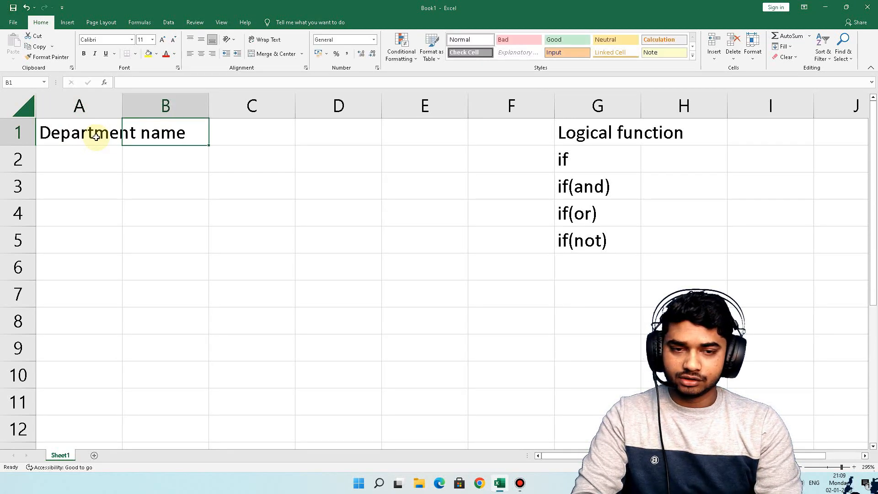
{"action": "type", "text": "state"}
{"action": "key", "text": "Tab"}
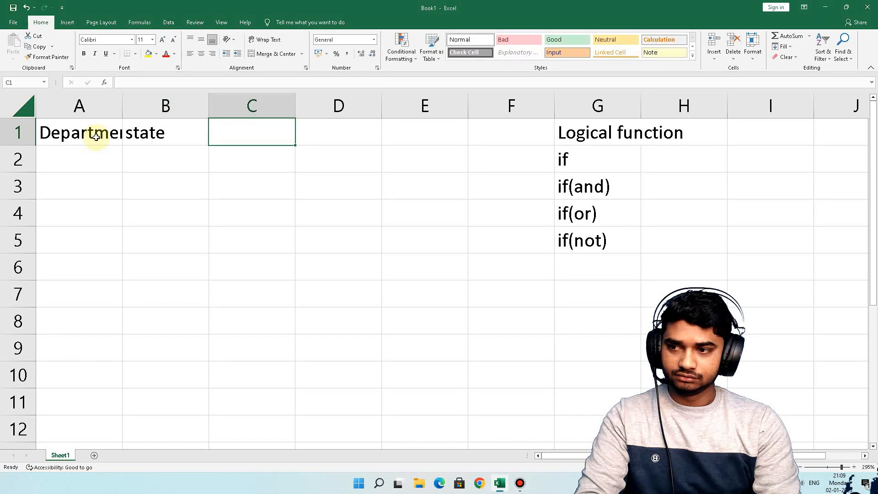
{"action": "type", "text": "Salary"}
{"action": "key", "text": "Return"}
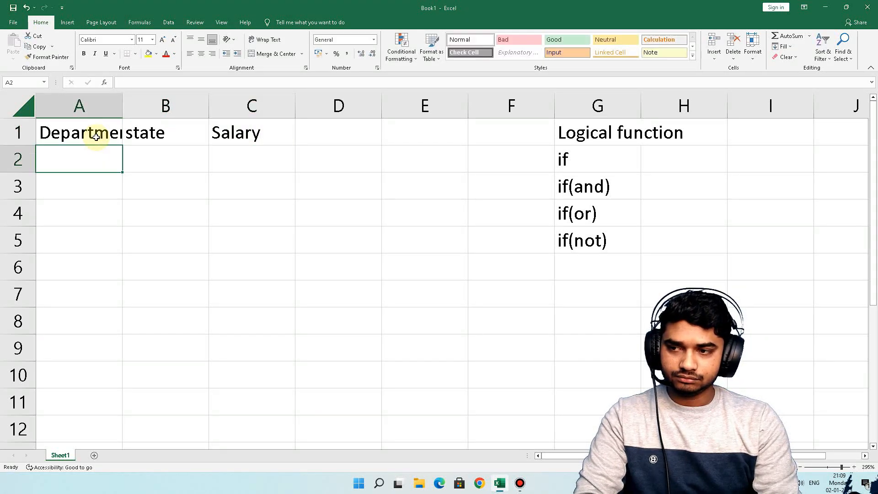
{"action": "left_click_drag", "start_coordinate": [122, 99], "coordinate": [204, 108]}
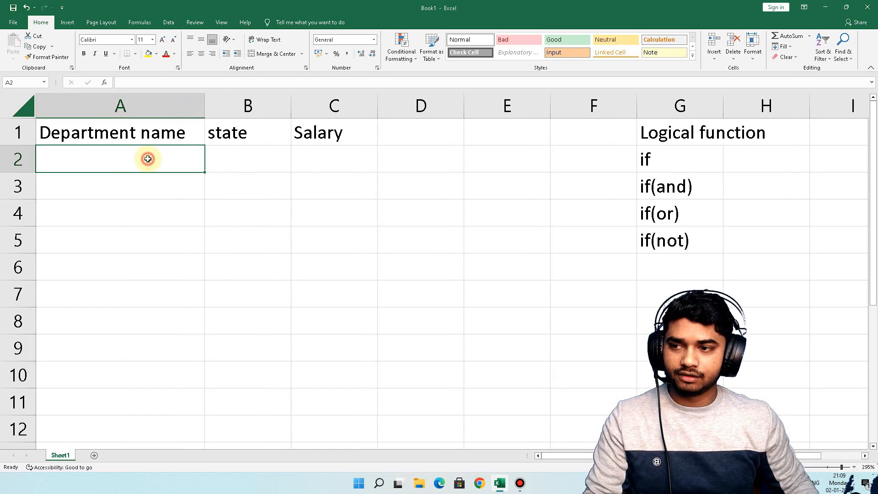
Fill A2:A4 under Department name with Teacher, Peon and Guard
{"action": "type", "text": "teacher"}
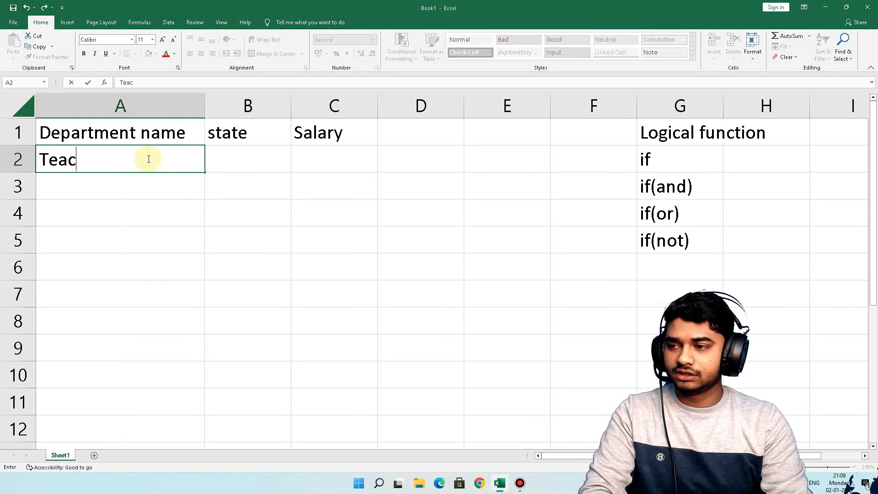
{"action": "key", "text": "Return"}
{"action": "type", "text": "Pwon"}
{"action": "key", "text": "BackSpace"}
{"action": "key", "text": "BackSpace"}
{"action": "key", "text": "BackSpace"}
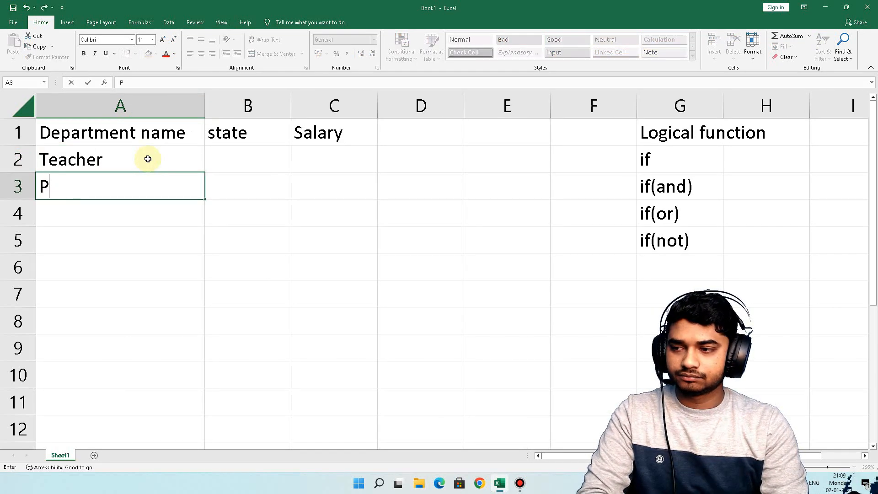
{"action": "type", "text": "eon"}
{"action": "key", "text": "Return"}
{"action": "type", "text": "Guard"}
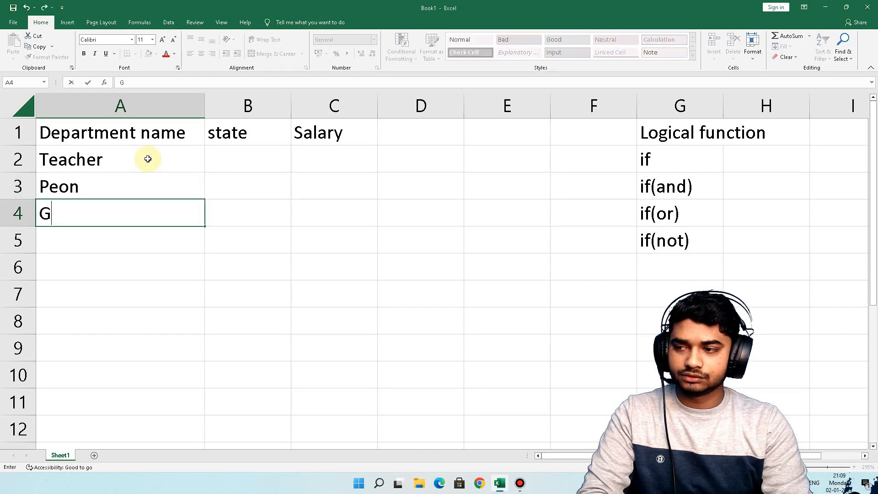
{"action": "key", "text": "Return"}
Fill A5:A8 under Department name with Teacher, Peon, Guard and Teacher
{"action": "type", "text": "Teacher"}
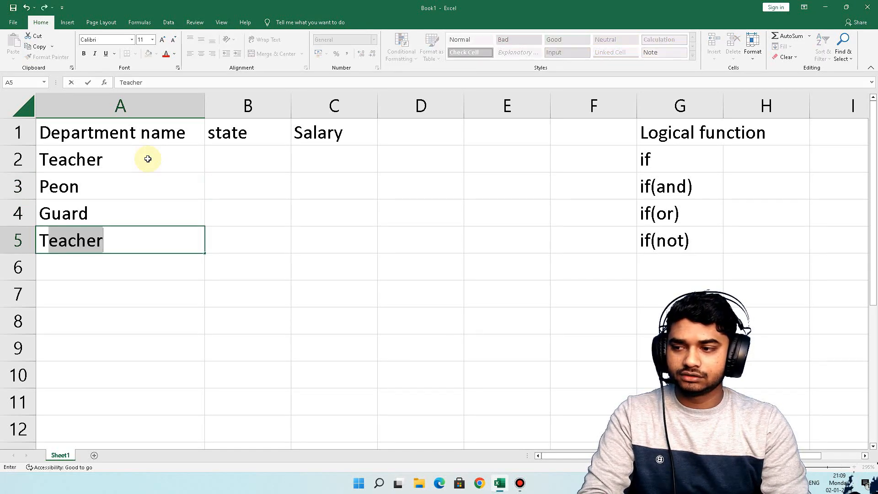
{"action": "key", "text": "Return"}
{"action": "type", "text": "peon"}
{"action": "key", "text": "Return"}
{"action": "type", "text": "guard"}
{"action": "key", "text": "Return"}
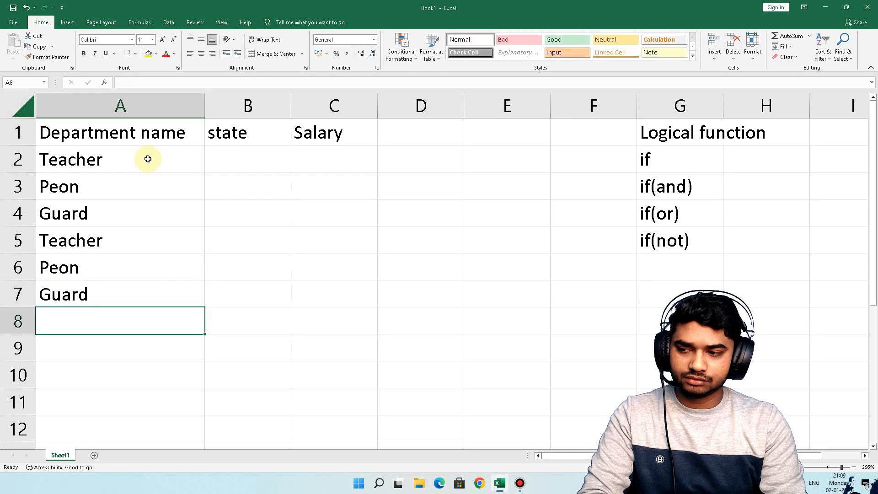
{"action": "type", "text": "teacher"}
{"action": "key", "text": "Return"}
Fill B2:B5 under state with up, mp, up and up
{"action": "left_click", "coordinate": [217, 160]}
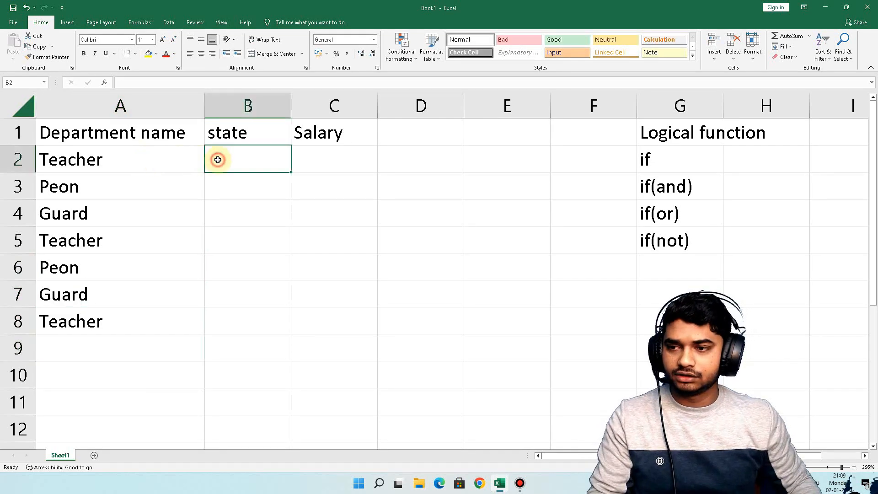
{"action": "type", "text": "up"}
{"action": "key", "text": "Return"}
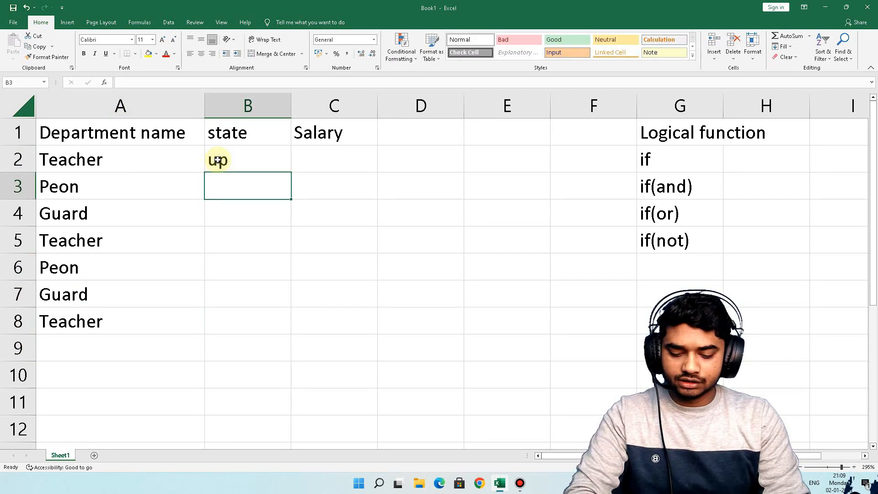
{"action": "type", "text": "mp"}
{"action": "key", "text": "Return"}
{"action": "type", "text": "up"}
{"action": "key", "text": "Return"}
{"action": "type", "text": "up"}
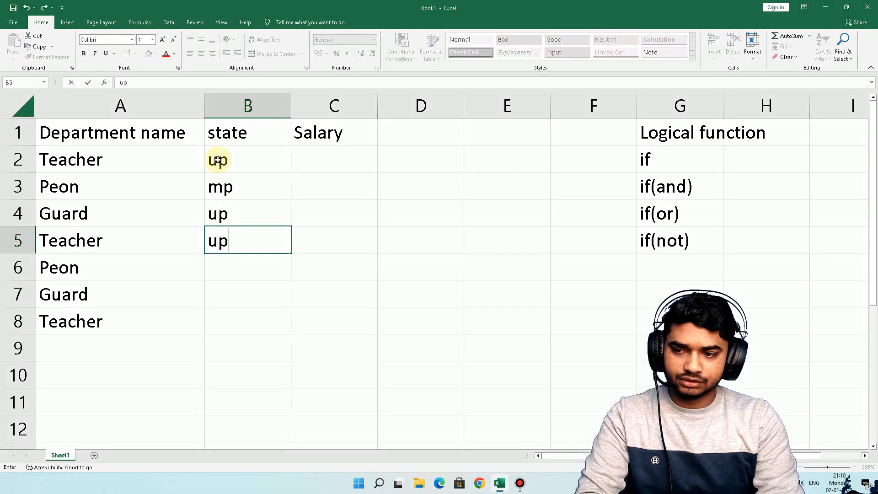
{"action": "key", "text": "Return"}
Fill B6:B8 under state with uk, mp and mp
{"action": "type", "text": "uj"}
{"action": "key", "text": "BackSpace"}
{"action": "type", "text": "k"}
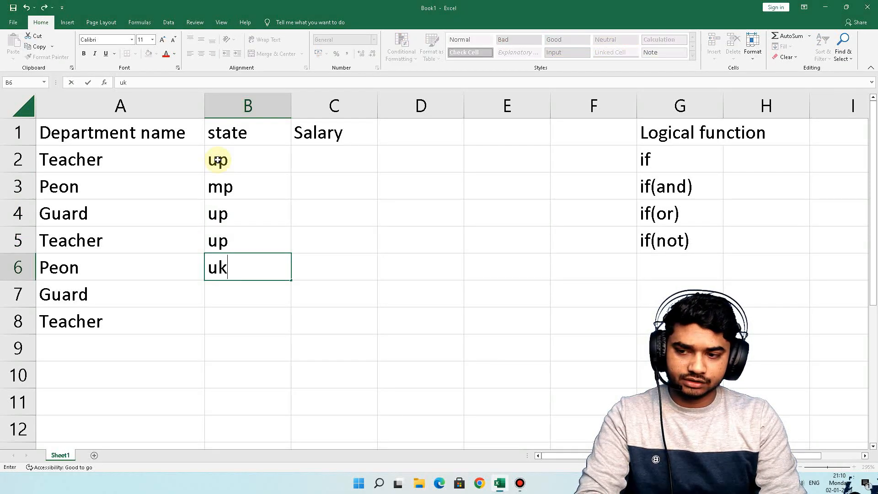
{"action": "key", "text": "Return"}
{"action": "type", "text": "u"}
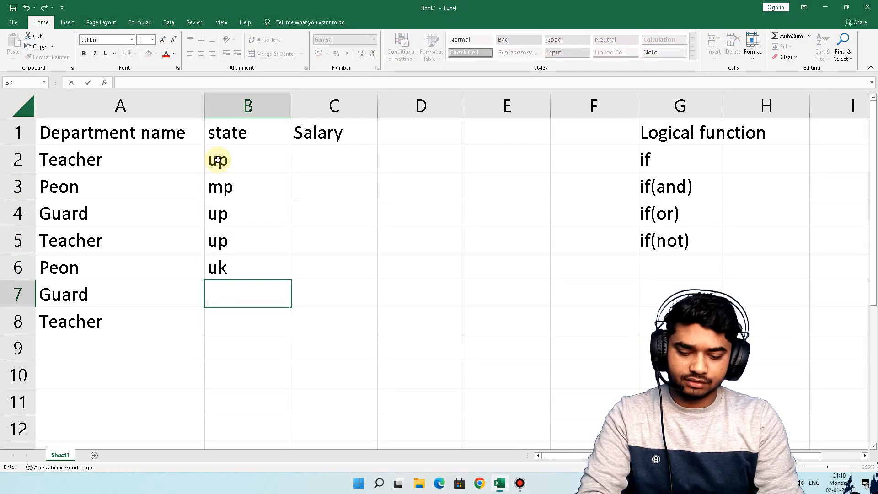
{"action": "type", "text": "mp"}
{"action": "key", "text": "Return"}
{"action": "type", "text": "mp"}
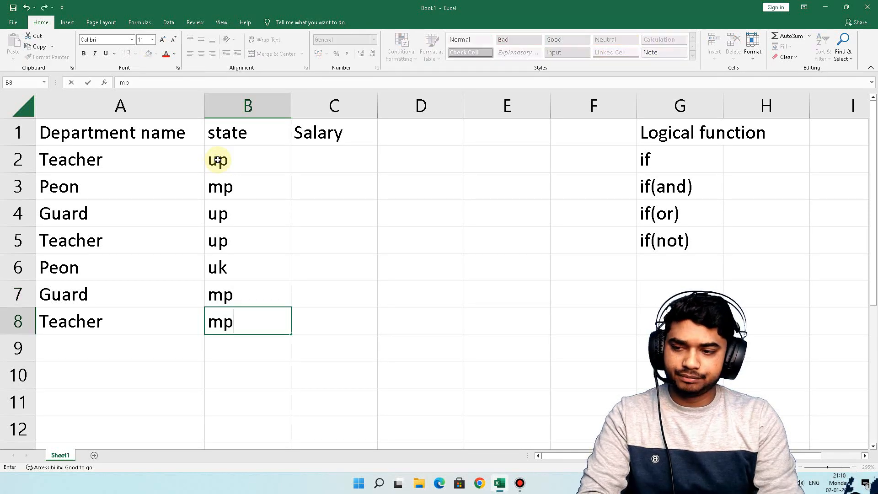
{"action": "scroll", "coordinate": [427, 147], "scroll_direction": "down", "scroll_amount": 1}
{"action": "scroll", "coordinate": [300, 149], "scroll_direction": "up", "scroll_amount": 1}
{"action": "left_click", "coordinate": [299, 220]}
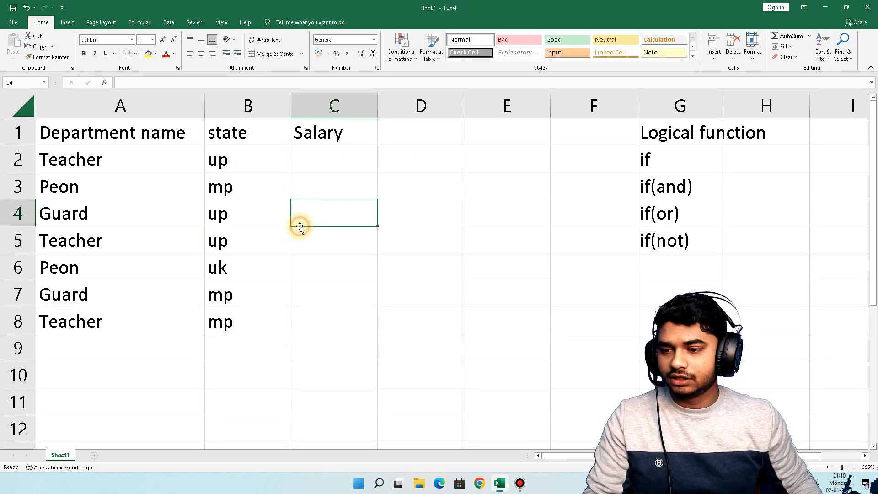
{"action": "left_click_drag", "start_coordinate": [313, 165], "coordinate": [333, 319]}
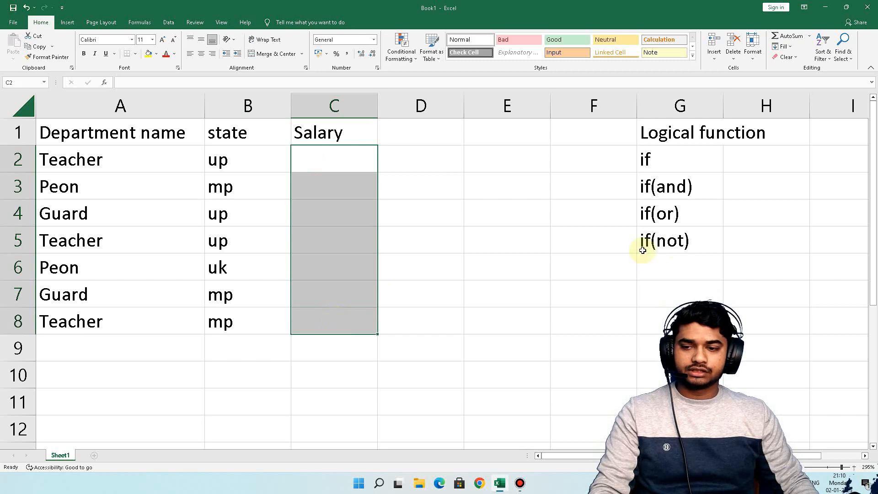
{"action": "left_click_drag", "start_coordinate": [660, 153], "coordinate": [674, 239]}
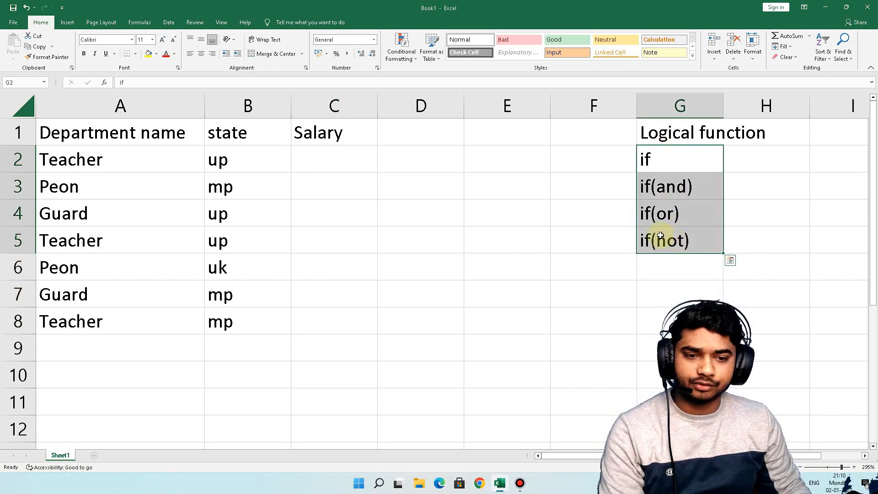
{"action": "left_click", "coordinate": [219, 160]}
{"action": "left_click_drag", "start_coordinate": [54, 159], "coordinate": [265, 320]}
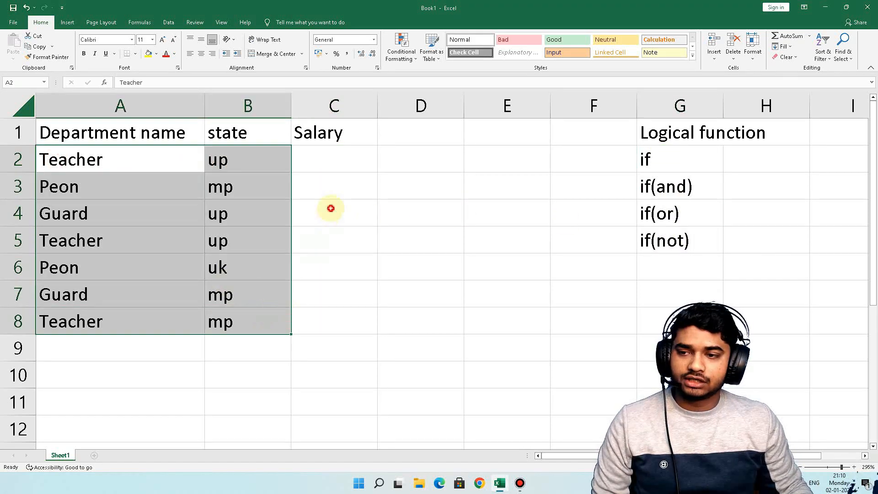
Fill the header cells A1:C1 with yellow and the department cells A2:A8 with light green
{"action": "left_click_drag", "start_coordinate": [97, 131], "coordinate": [128, 137]}
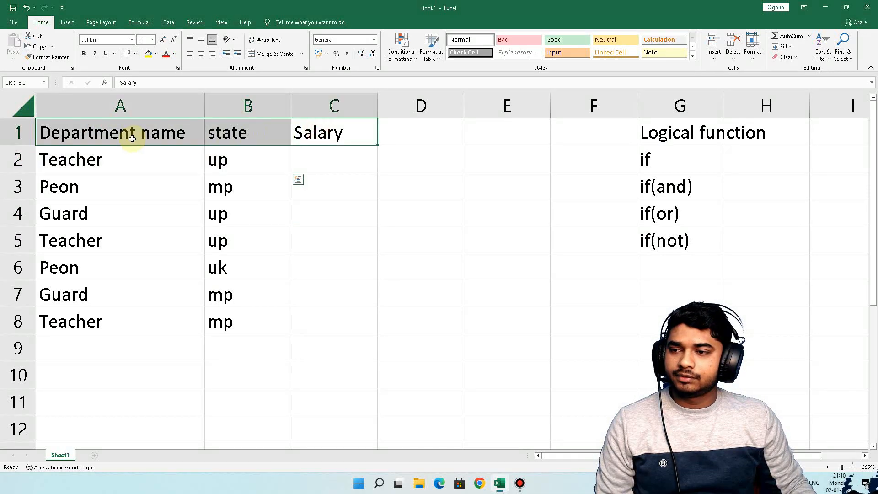
{"action": "left_click", "coordinate": [153, 58]}
{"action": "left_click_drag", "start_coordinate": [99, 160], "coordinate": [114, 320]}
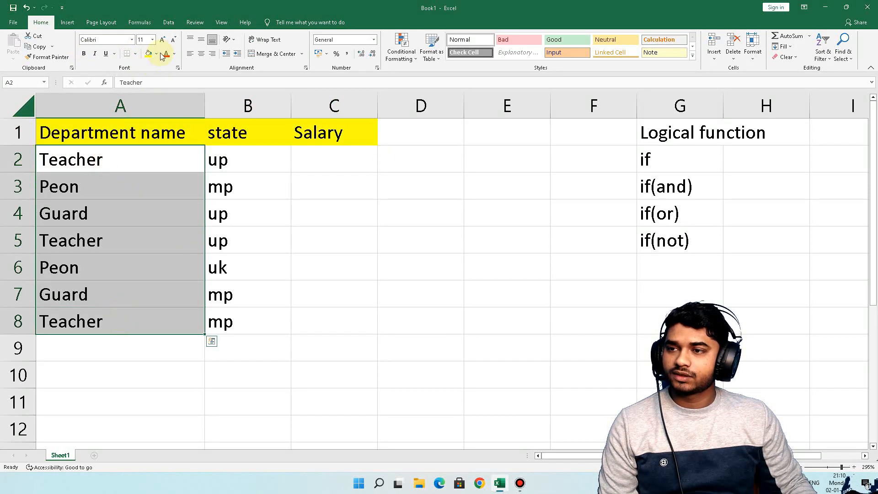
{"action": "left_click", "coordinate": [157, 54]}
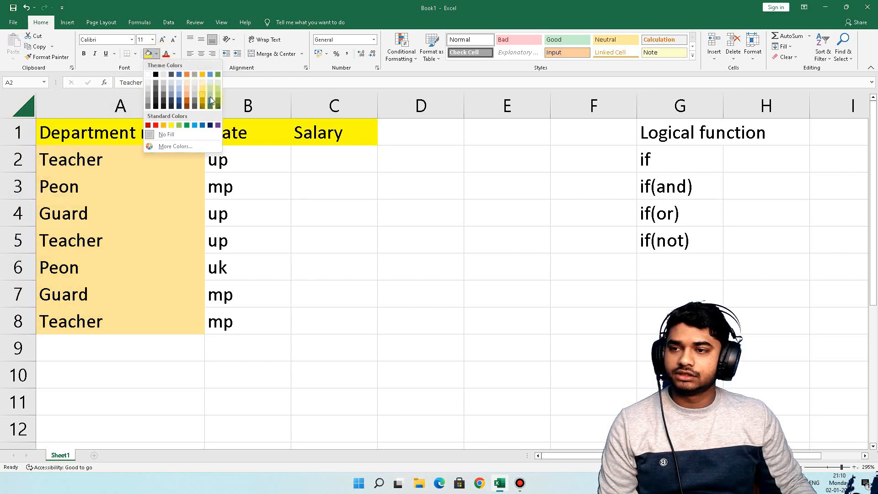
{"action": "left_click", "coordinate": [216, 93]}
{"action": "left_click", "coordinate": [319, 229]}
Fill the state cells B2:B8 with orange
{"action": "left_click_drag", "start_coordinate": [268, 165], "coordinate": [258, 315]}
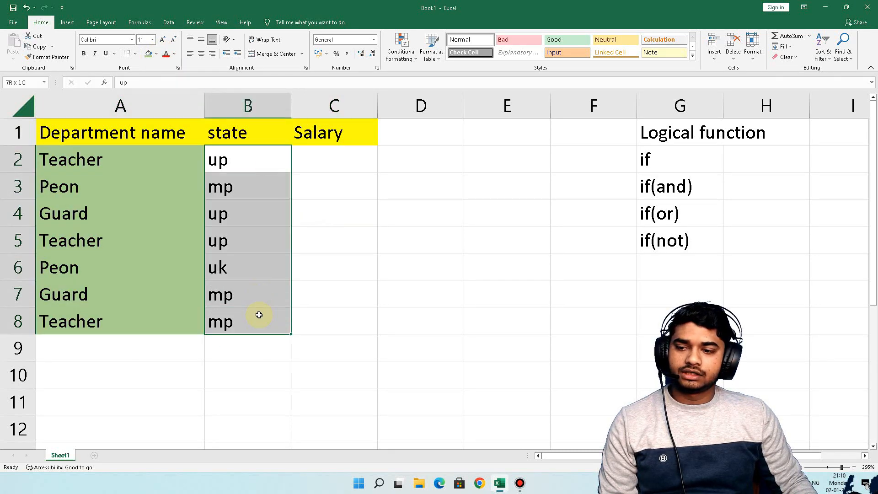
{"action": "left_click", "coordinate": [156, 54]}
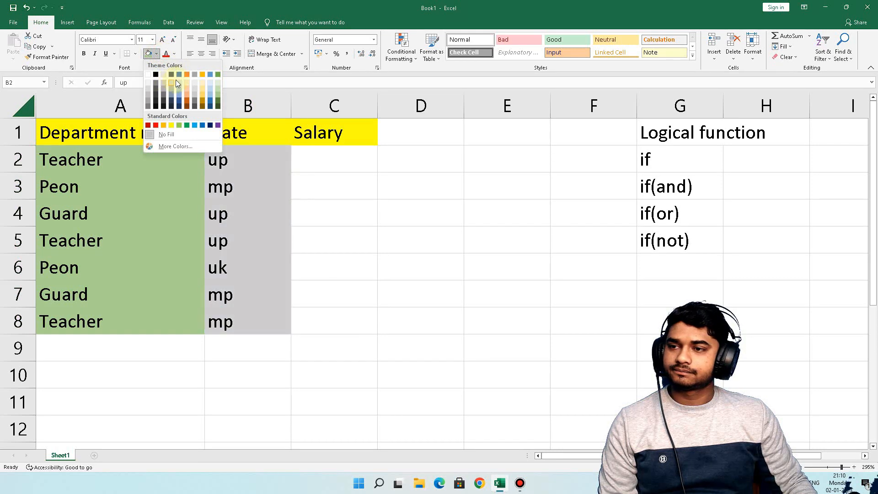
{"action": "left_click", "coordinate": [186, 74]}
Apply all borders to the table range A1:C8
{"action": "left_click_drag", "start_coordinate": [333, 156], "coordinate": [337, 330]}
{"action": "left_click", "coordinate": [125, 188]}
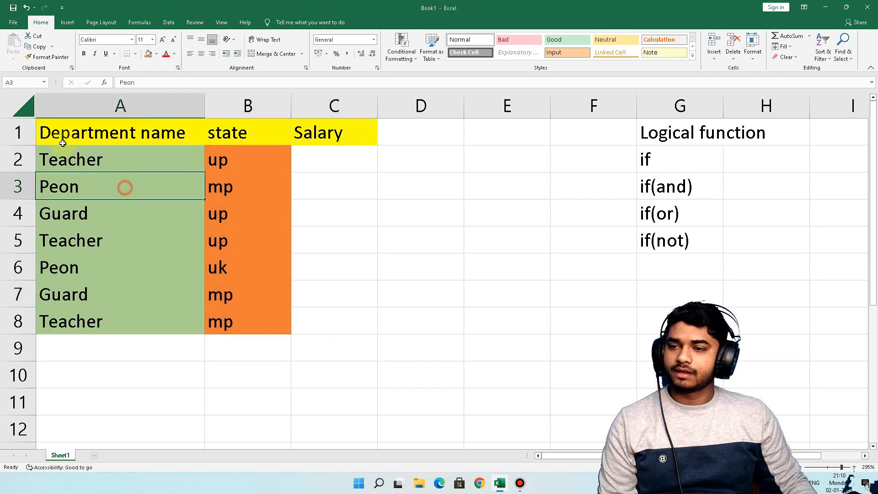
{"action": "mouse_move", "coordinate": [63, 143]}
{"action": "left_mouse_down"}
{"action": "mouse_move", "coordinate": [245, 241]}
{"action": "mouse_move", "coordinate": [339, 308]}
{"action": "mouse_move", "coordinate": [339, 322]}
{"action": "left_mouse_up"}
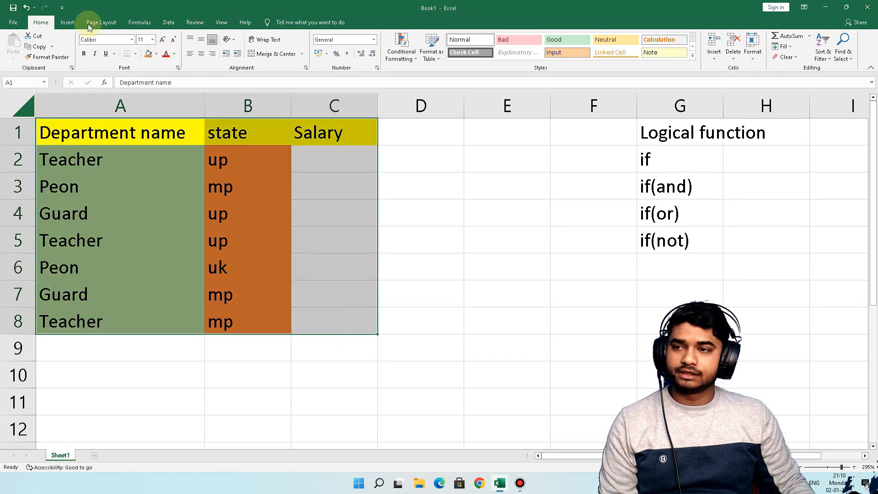
{"action": "left_click", "coordinate": [129, 54]}
{"action": "left_click", "coordinate": [144, 134]}
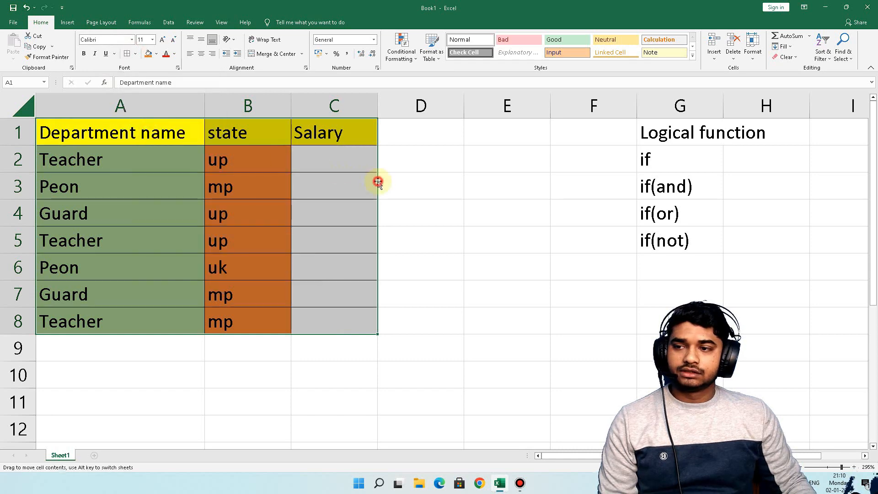
{"action": "left_click", "coordinate": [333, 166]}
{"action": "left_click", "coordinate": [662, 164]}
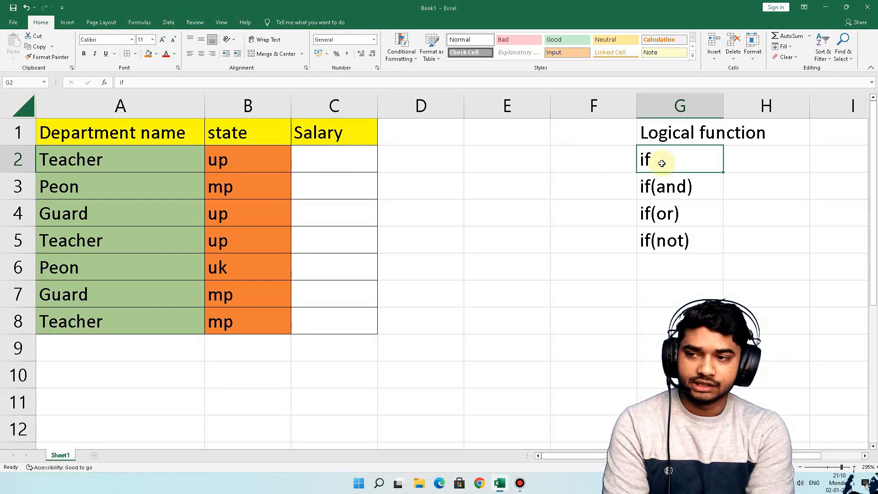
{"action": "left_click", "coordinate": [335, 163]}
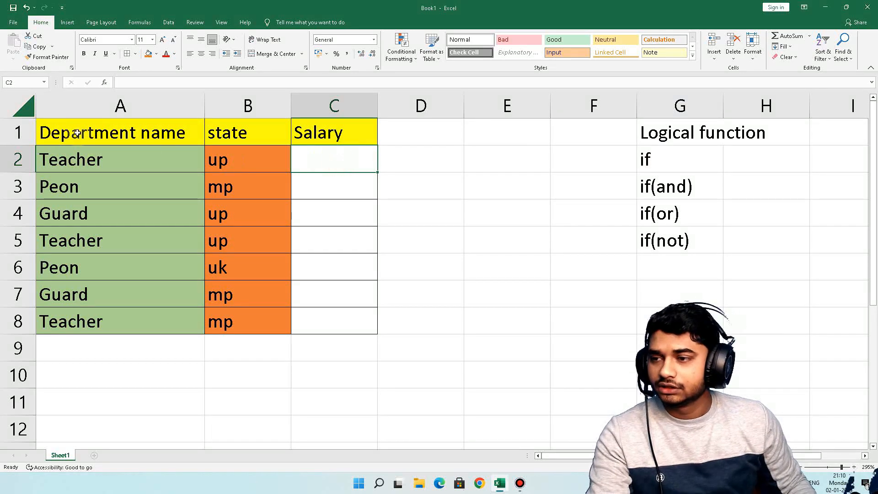
{"action": "left_click", "coordinate": [90, 151]}
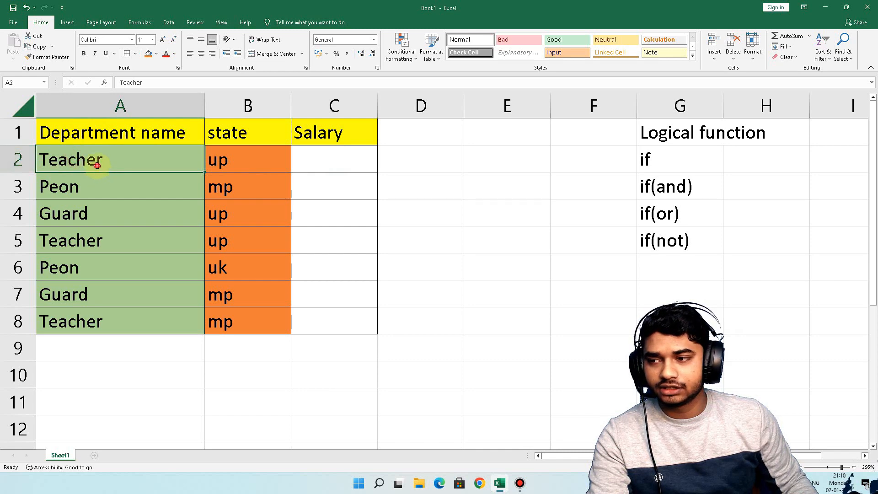
{"action": "left_click", "coordinate": [326, 164]}
{"action": "left_click", "coordinate": [112, 156]}
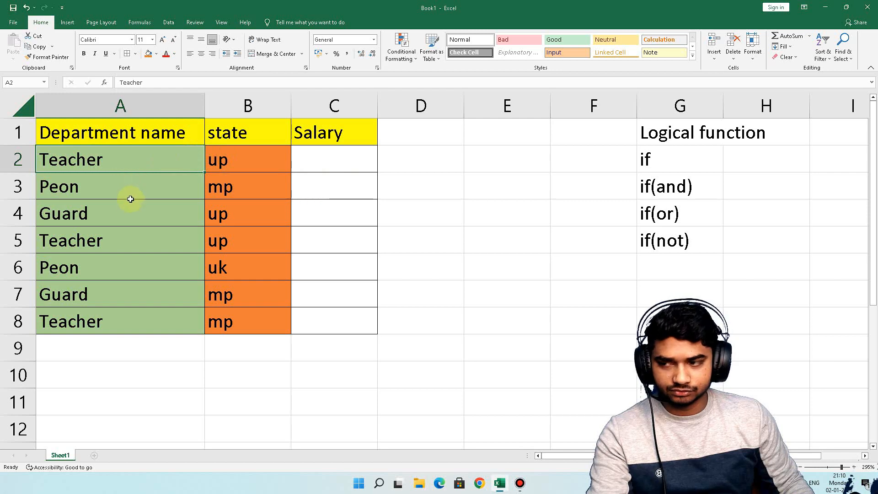
{"action": "left_click", "coordinate": [318, 167]}
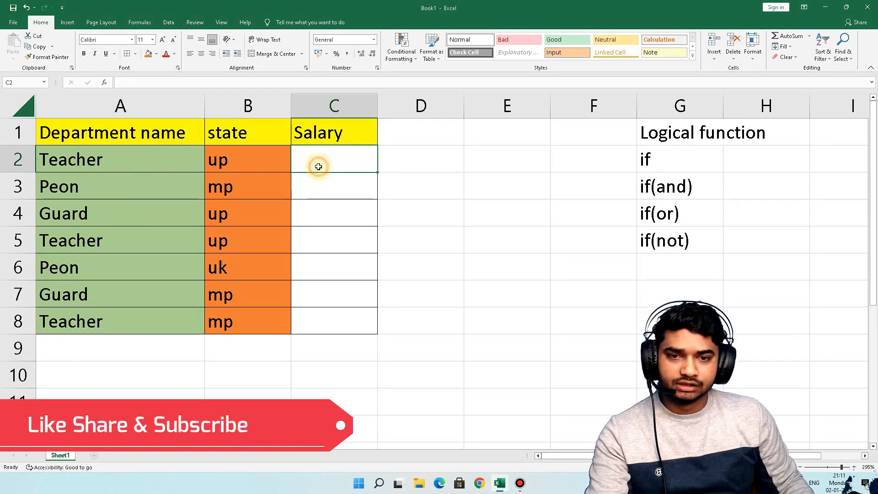
{"action": "left_click", "coordinate": [627, 155]}
{"action": "left_click", "coordinate": [660, 155]}
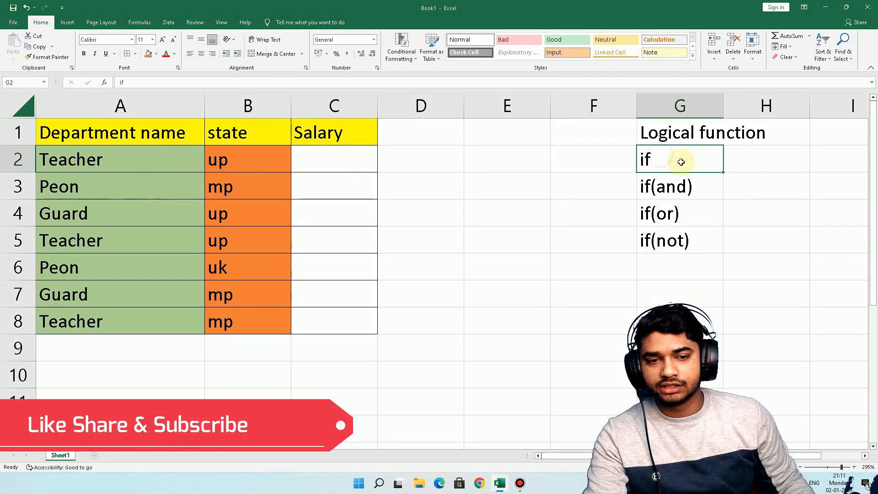
{"action": "left_click", "coordinate": [734, 160]}
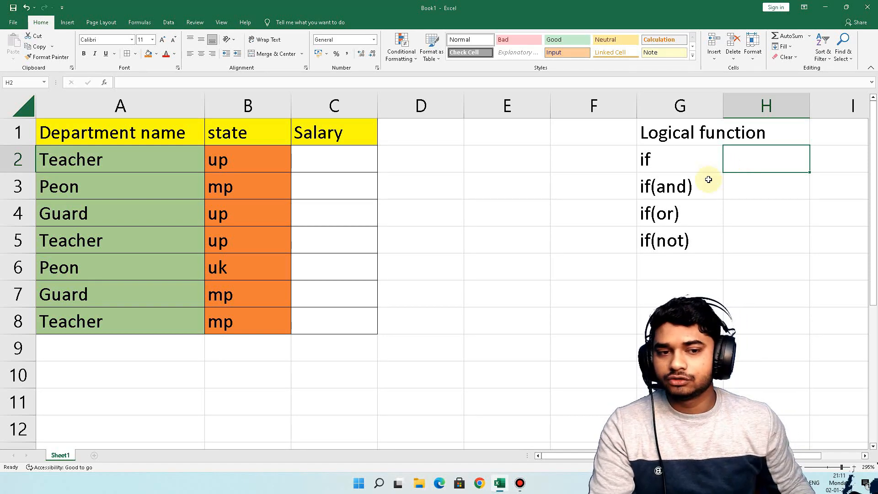
Begin an IF formula in C2 that tests whether A2 equals "teacher" and returns 14000
{"action": "left_click", "coordinate": [329, 157]}
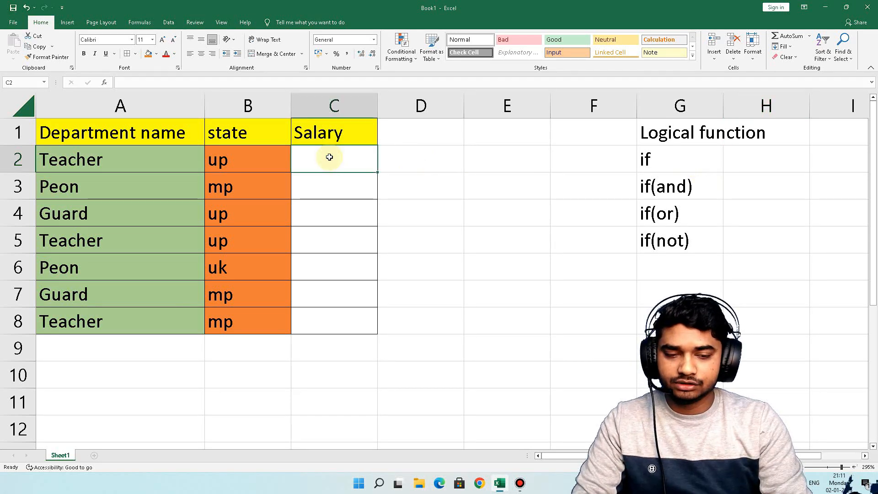
{"action": "type", "text": "="}
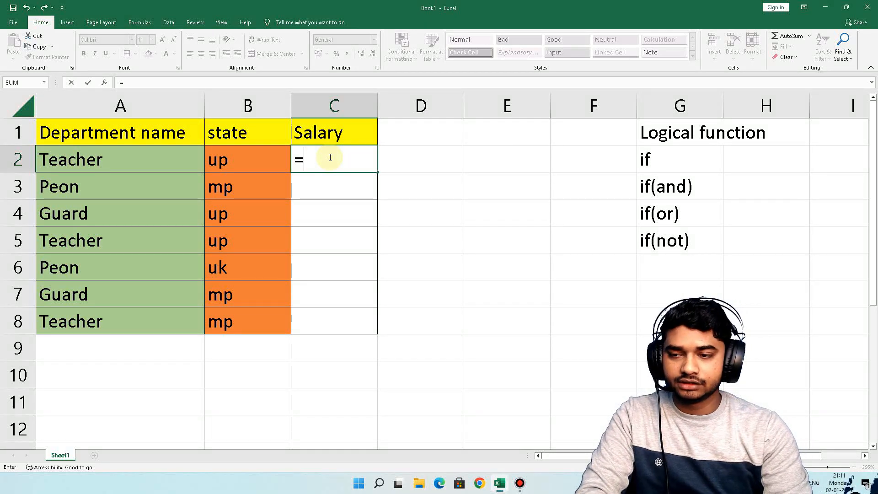
{"action": "type", "text": "if("}
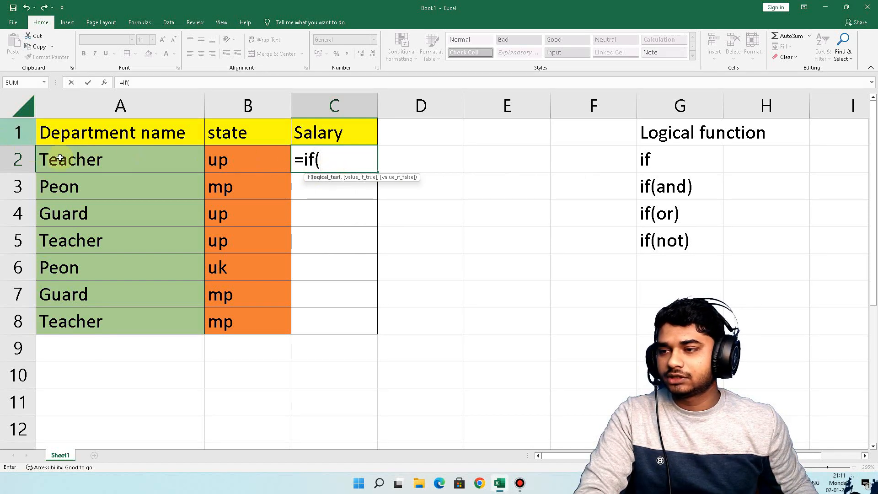
{"action": "left_click", "coordinate": [89, 159]}
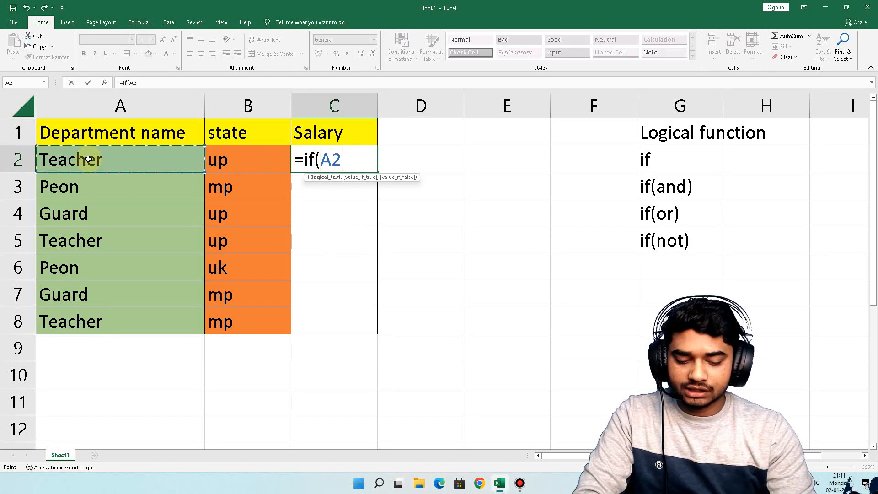
{"action": "type", "text": "="}
{"action": "type", "text": "\"teac"}
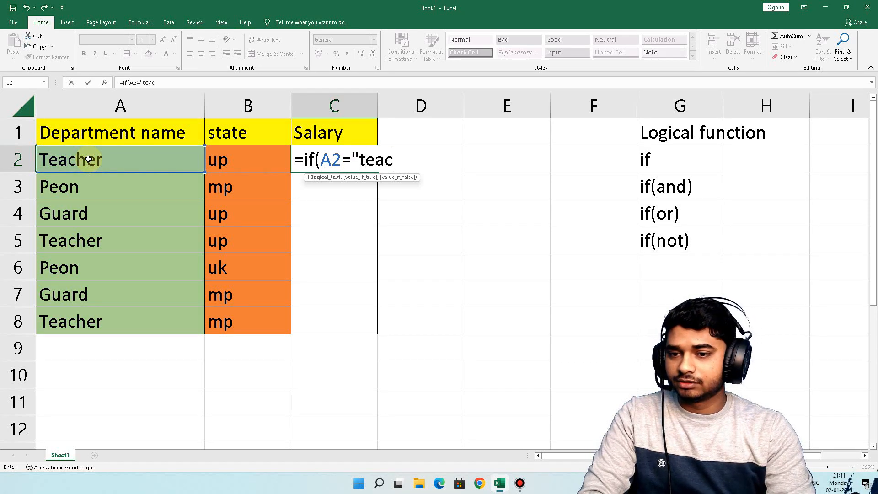
{"action": "type", "text": "her\","}
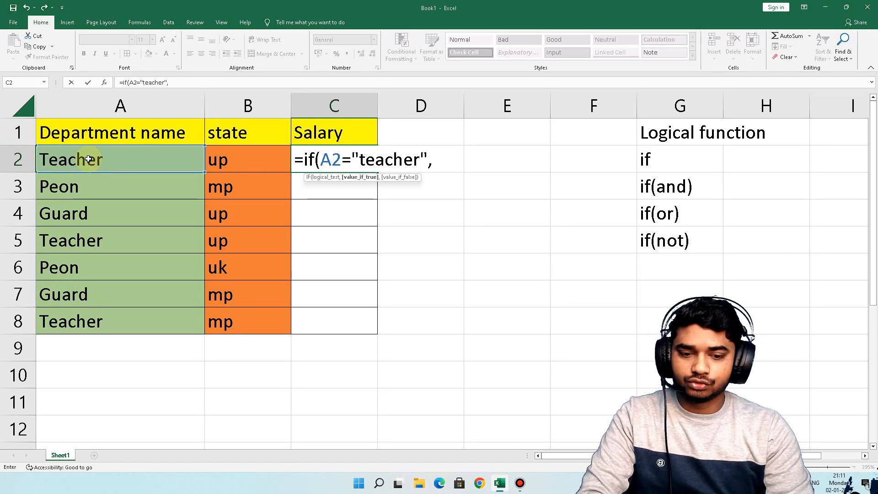
{"action": "type", "text": "14000"}
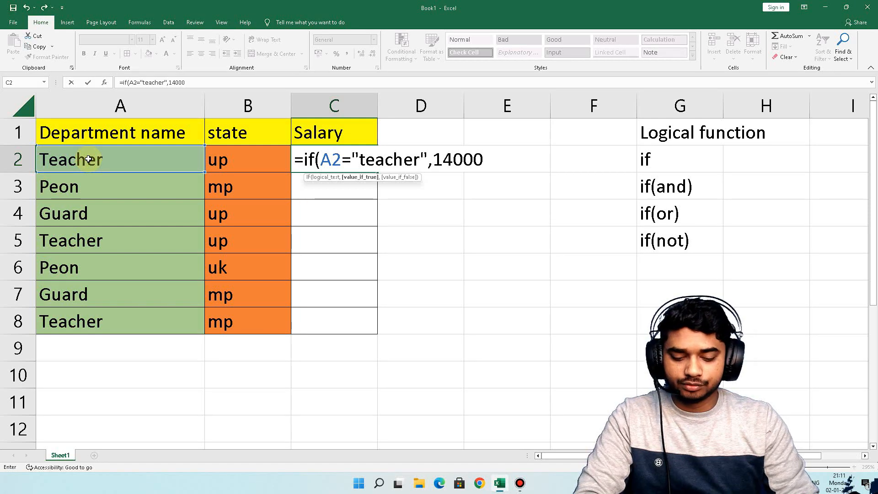
Nest a second IF as the false value, returning 5000 when A2 equals "peon"
{"action": "type", "text": ",if"}
{"action": "type", "text": "(a"}
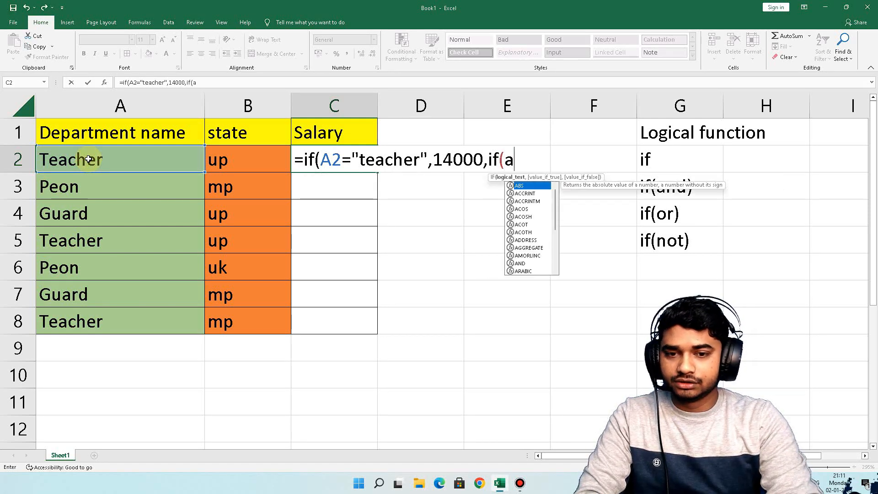
{"action": "type", "text": "2=\""}
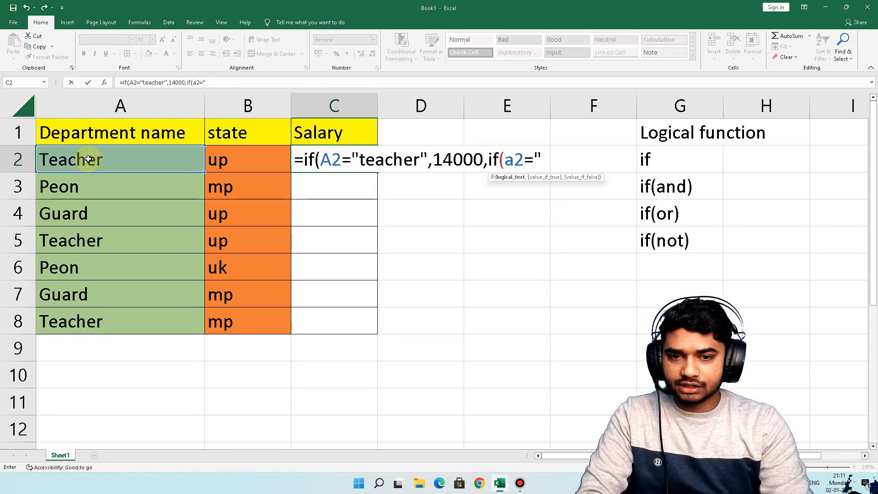
{"action": "type", "text": "peon"}
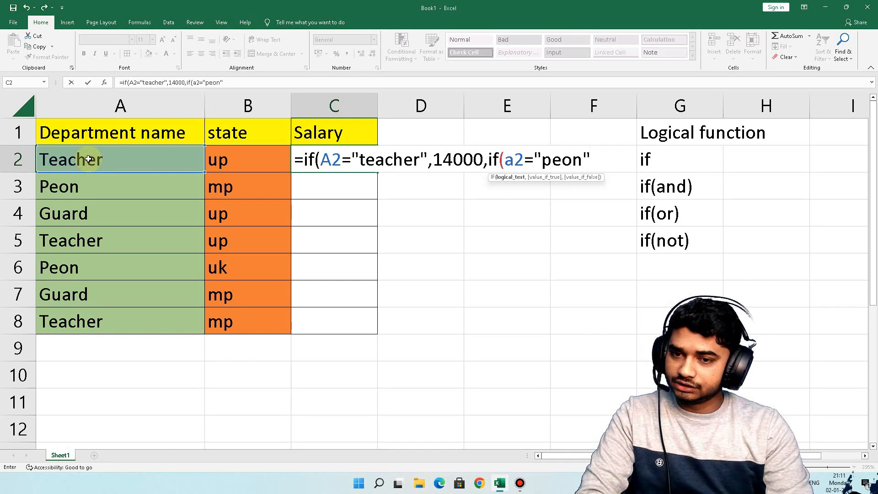
{"action": "type", "text": "\",5"}
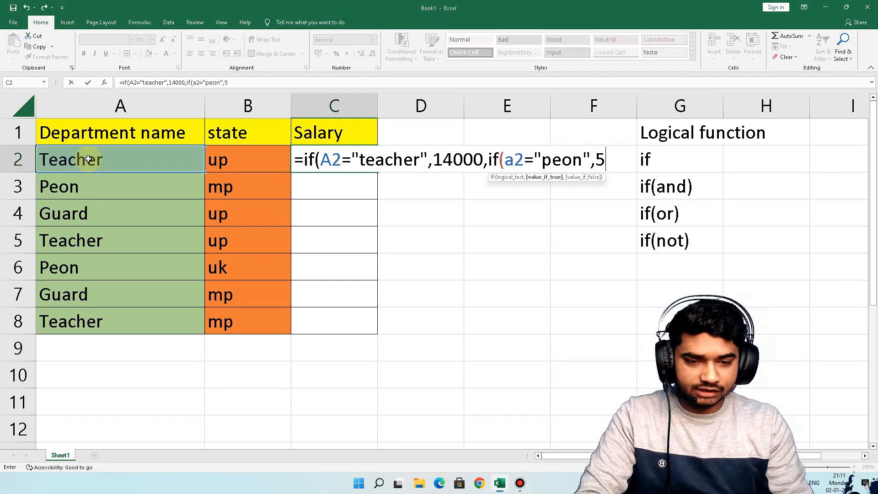
{"action": "type", "text": "000,if"}
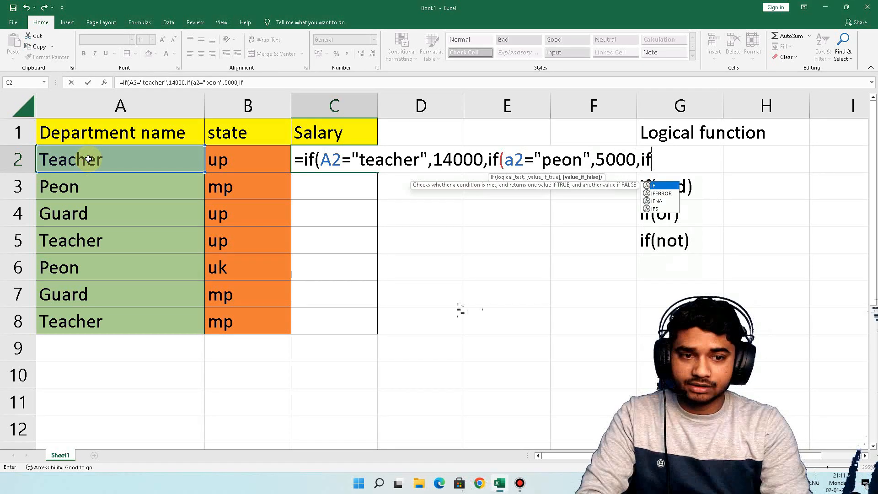
Nest a third IF in the C2 formula, returning 7000 when A2 equals "guard" and 00 otherwise, and enter the formula with its closing brackets
{"action": "type", "text": "(a2="}
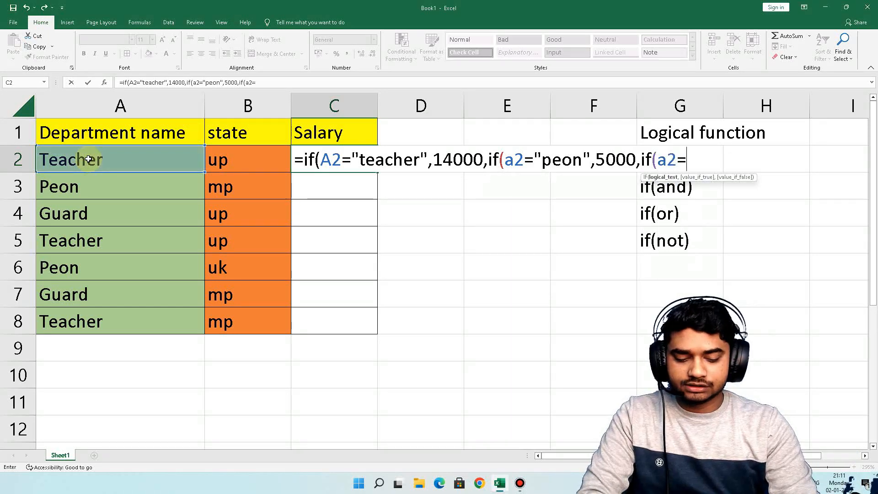
{"action": "type", "text": "\"guard"}
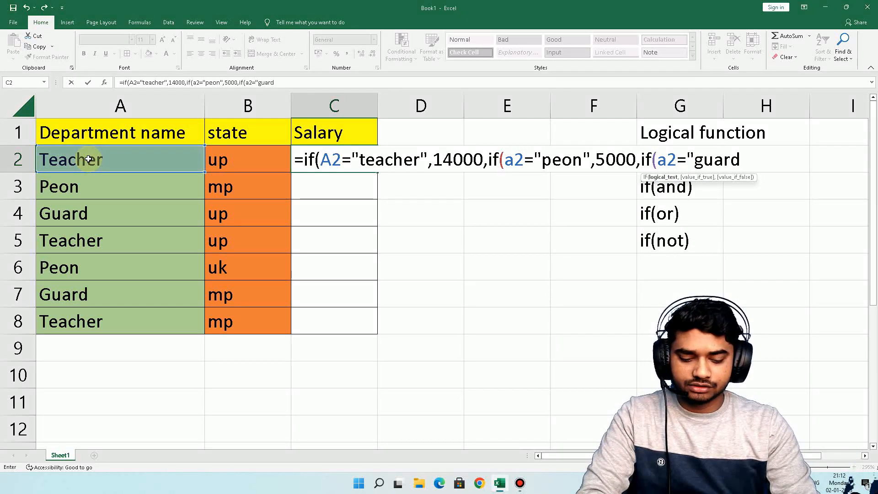
{"action": "type", "text": "\",700"}
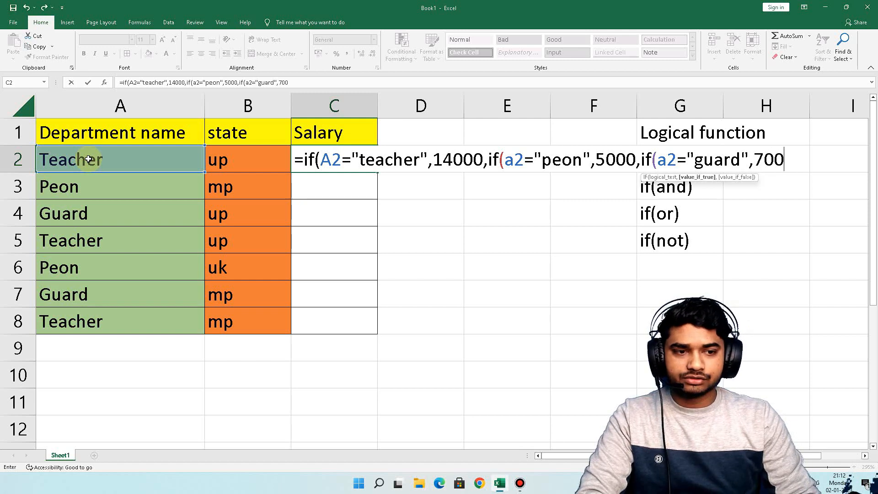
{"action": "type", "text": "0,"}
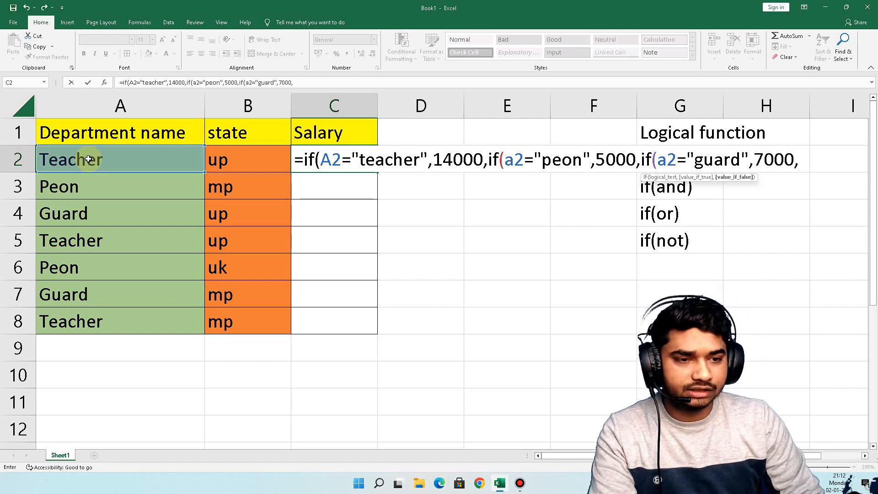
{"action": "type", "text": "00"}
{"action": "key", "text": "Return"}
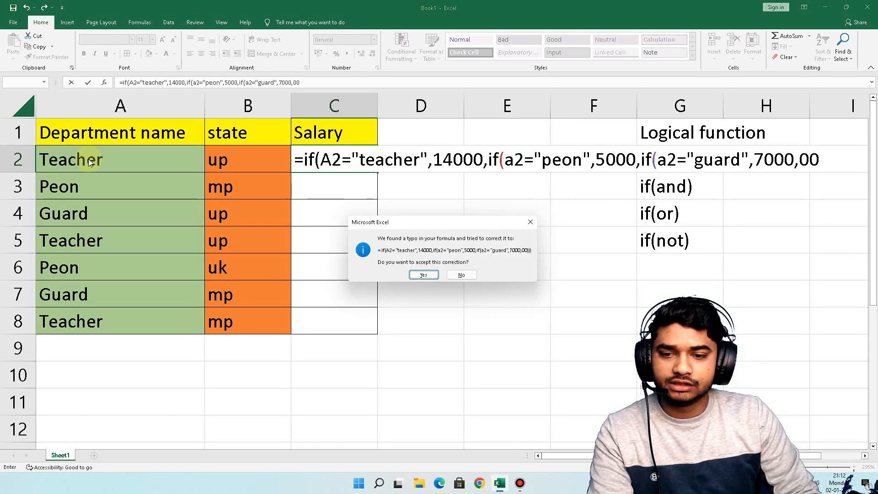
{"action": "key", "text": "Return"}
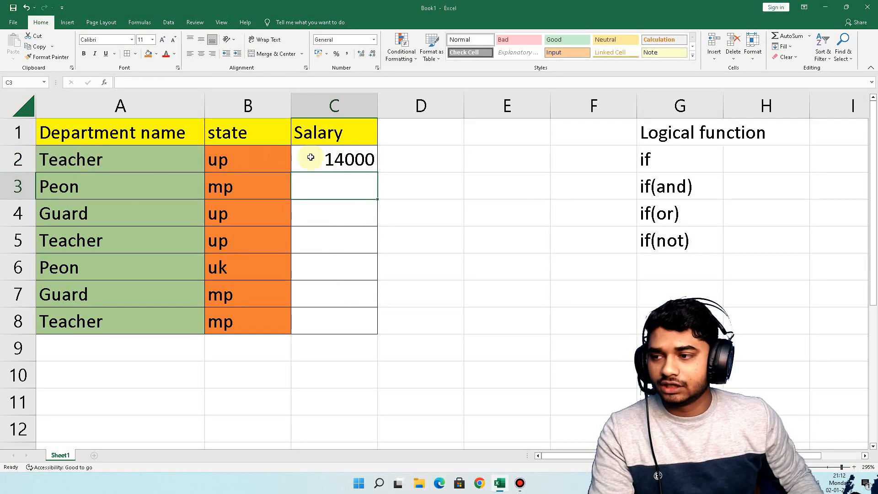
Copy the nested IF formula from C2 down through C8
{"action": "left_click", "coordinate": [364, 161]}
{"action": "left_click_drag", "start_coordinate": [376, 172], "coordinate": [368, 333]}
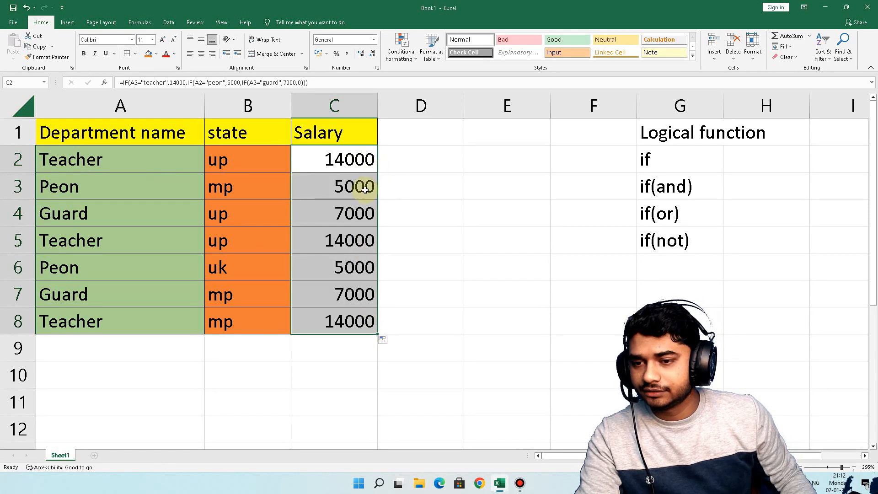
{"action": "left_click", "coordinate": [392, 160]}
Fill the salary cells C2:C8 with blue
{"action": "left_click_drag", "start_coordinate": [349, 160], "coordinate": [346, 322]}
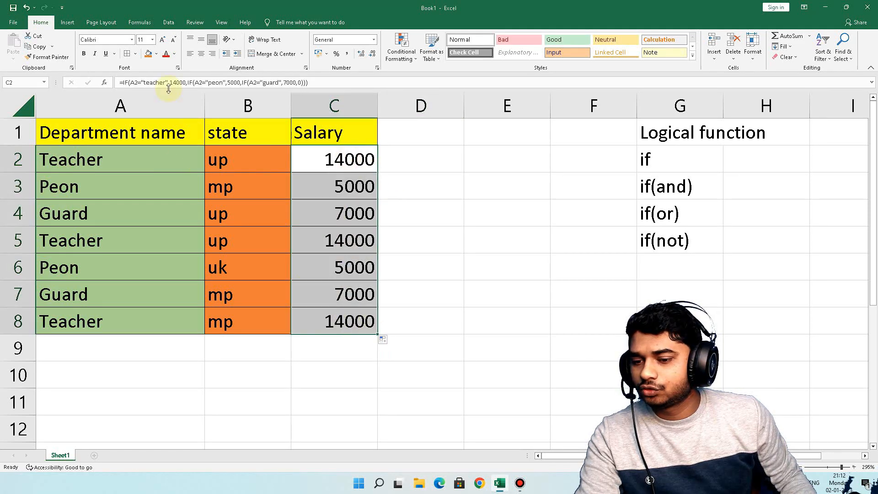
{"action": "left_click", "coordinate": [157, 56]}
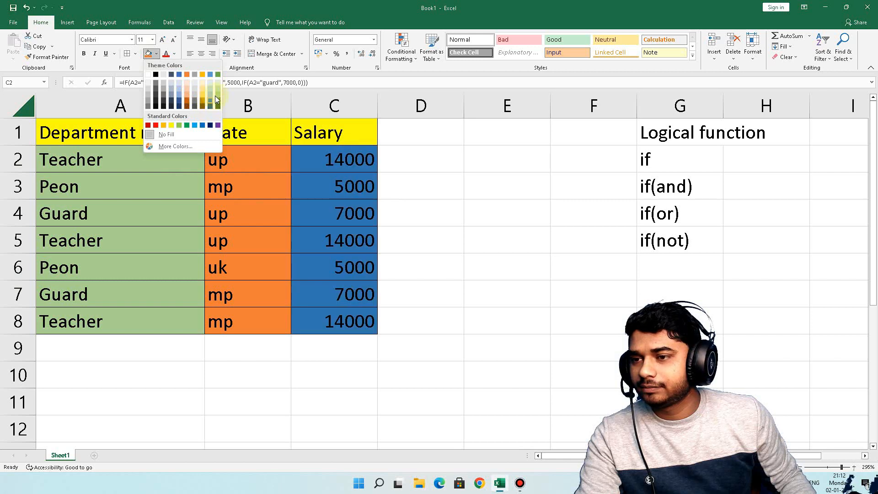
{"action": "left_click", "coordinate": [210, 74]}
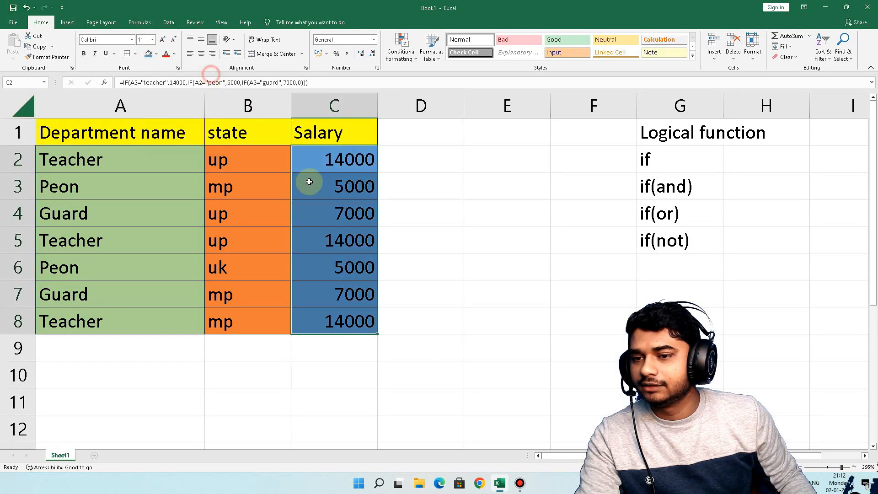
Review the nested IF formula in C2 and test it by changing the department in A2 to peon
{"action": "left_click", "coordinate": [345, 182]}
{"action": "double_click", "coordinate": [318, 159]}
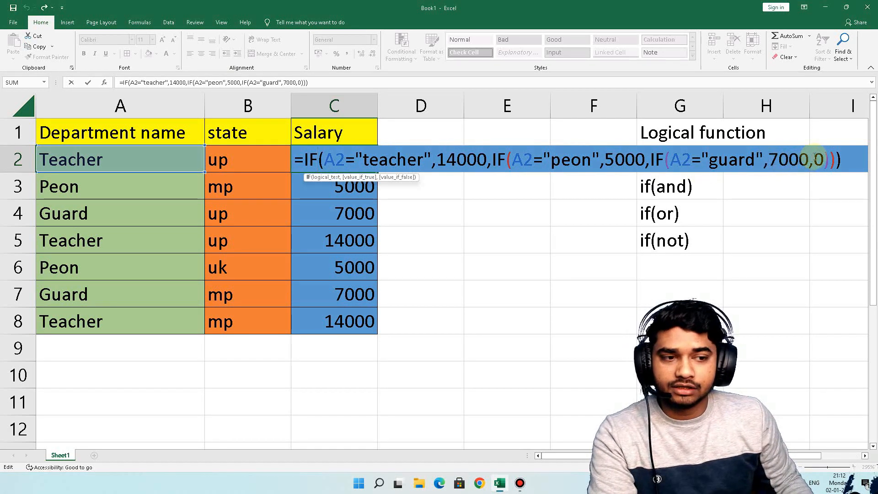
{"action": "key", "text": "Return"}
{"action": "left_click", "coordinate": [366, 162]}
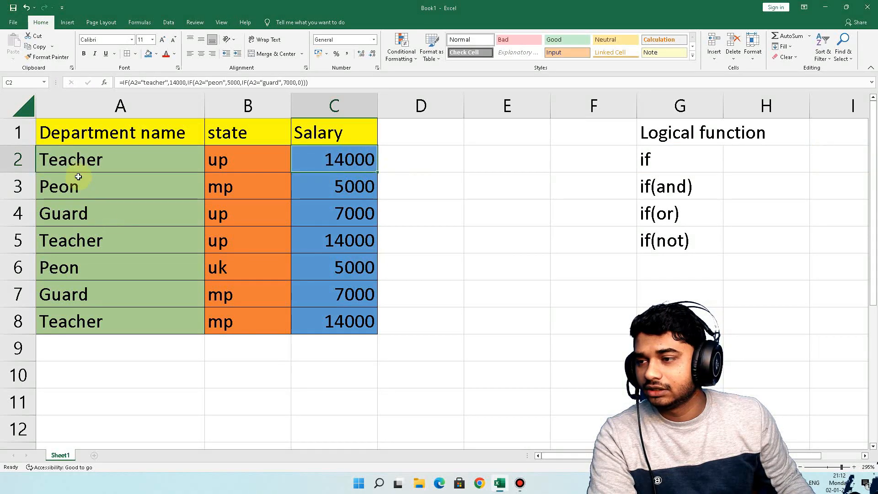
{"action": "left_click", "coordinate": [86, 161]}
{"action": "type", "text": "peon"}
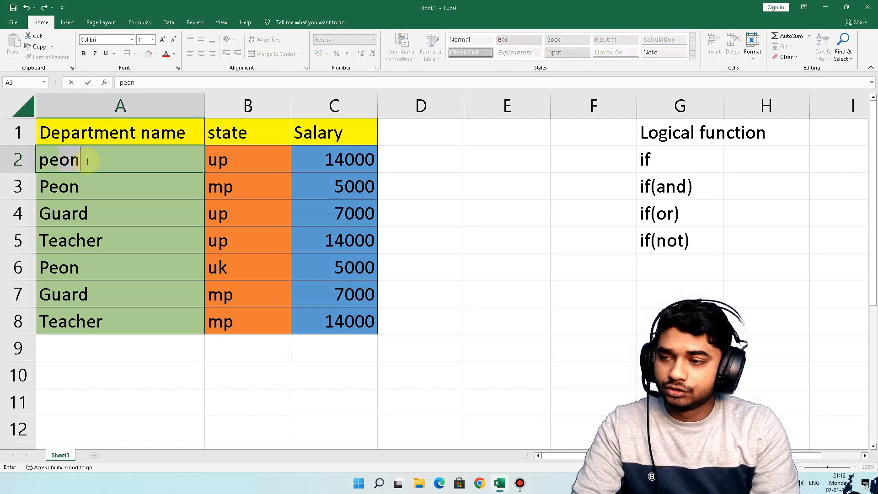
{"action": "key", "text": "Return"}
{"action": "scroll", "coordinate": [86, 161], "scroll_direction": "down", "scroll_amount": 1}
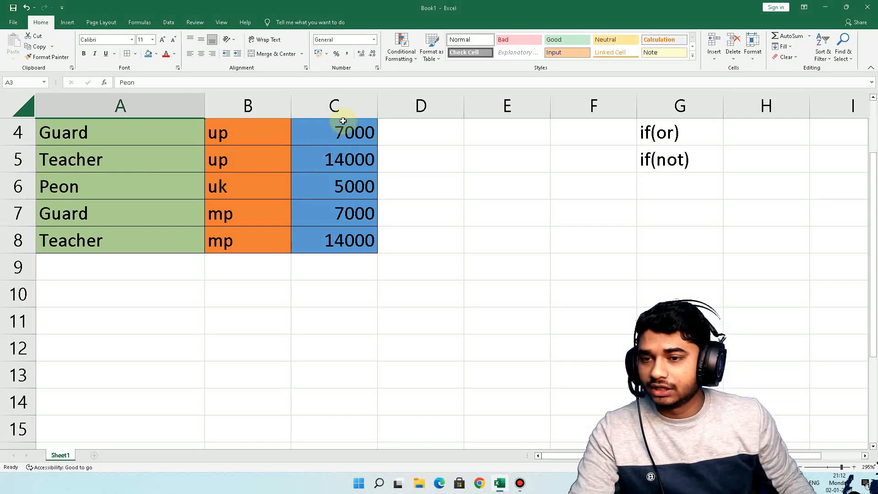
{"action": "left_click", "coordinate": [337, 123]}
{"action": "scroll", "coordinate": [337, 137], "scroll_direction": "up", "scroll_amount": 1}
{"action": "left_click", "coordinate": [132, 163]}
{"action": "left_click", "coordinate": [325, 158]}
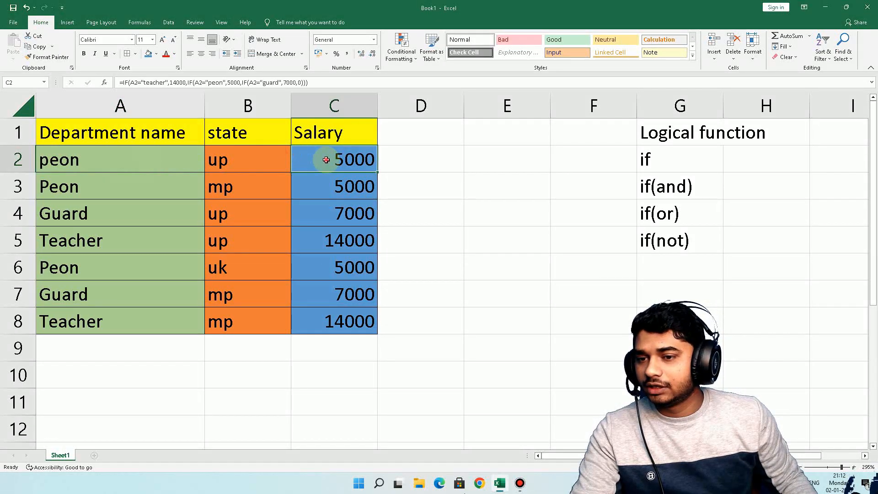
Change the department in A5 to guard to test its salary formula
{"action": "left_click", "coordinate": [126, 239]}
{"action": "type", "text": "guard"}
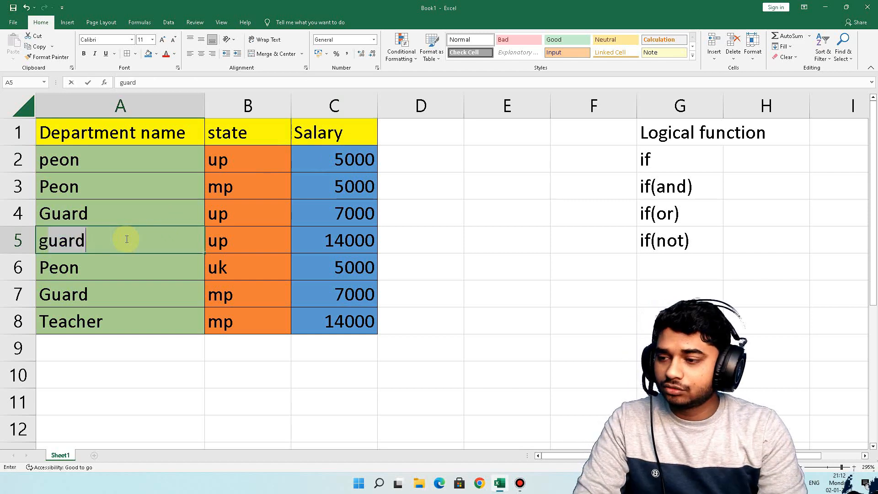
{"action": "key", "text": "Return"}
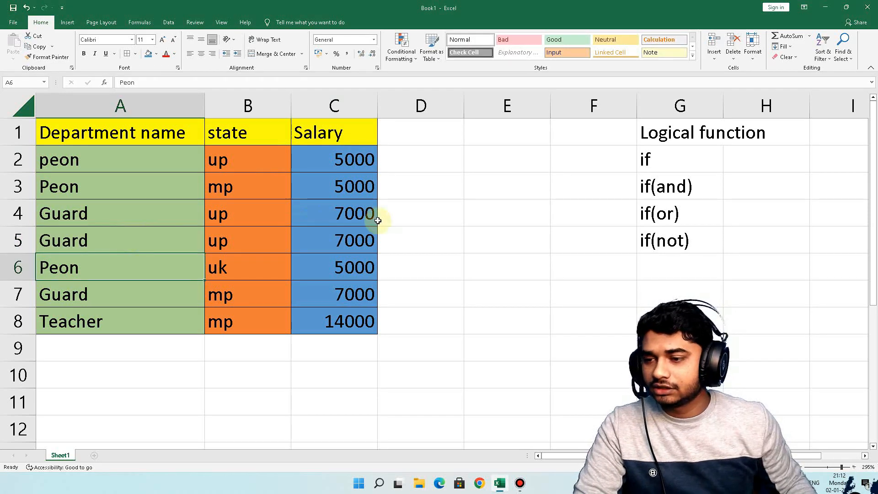
{"action": "left_click", "coordinate": [334, 237]}
Set the departments in A2 and A5 back to Teacher
{"action": "left_click", "coordinate": [125, 159]}
{"action": "type", "text": "teacher"}
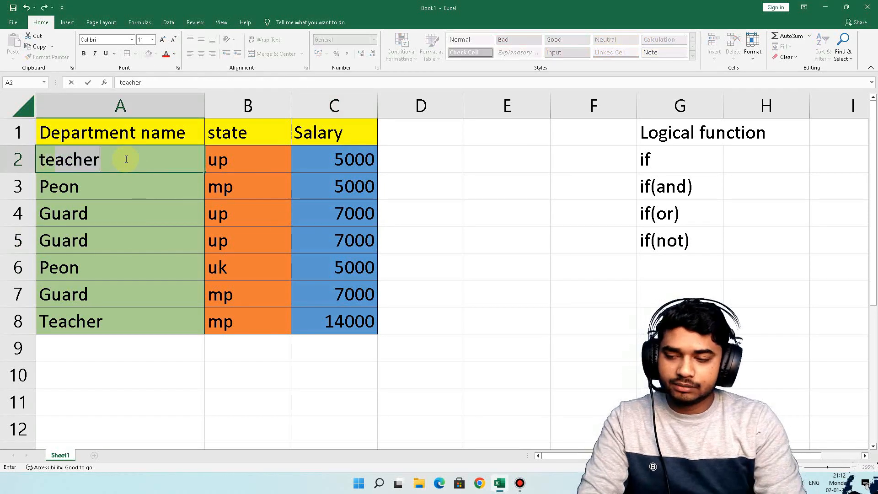
{"action": "key", "text": "Return"}
{"action": "key", "text": "Return"}
{"action": "key", "text": "Return"}
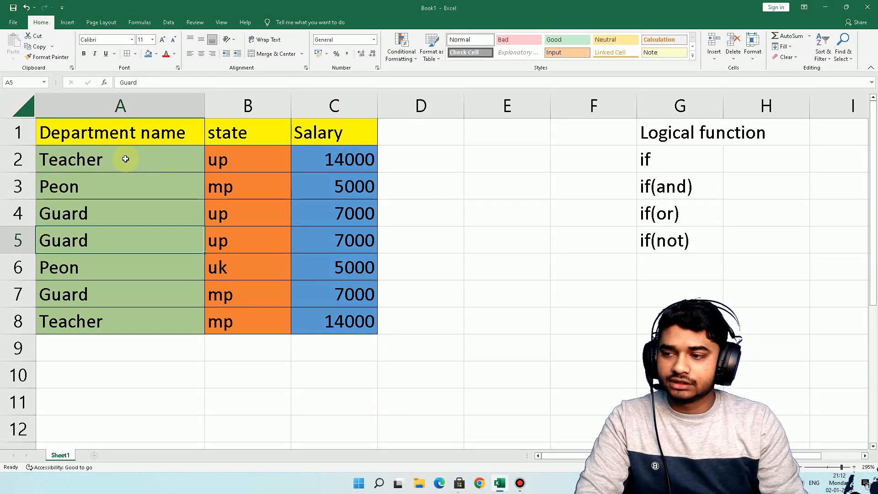
{"action": "type", "text": "teacher"}
{"action": "key", "text": "Return"}
{"action": "left_click_drag", "start_coordinate": [125, 158], "coordinate": [124, 320]}
{"action": "left_click_drag", "start_coordinate": [315, 160], "coordinate": [345, 320]}
{"action": "left_click", "coordinate": [418, 250]}
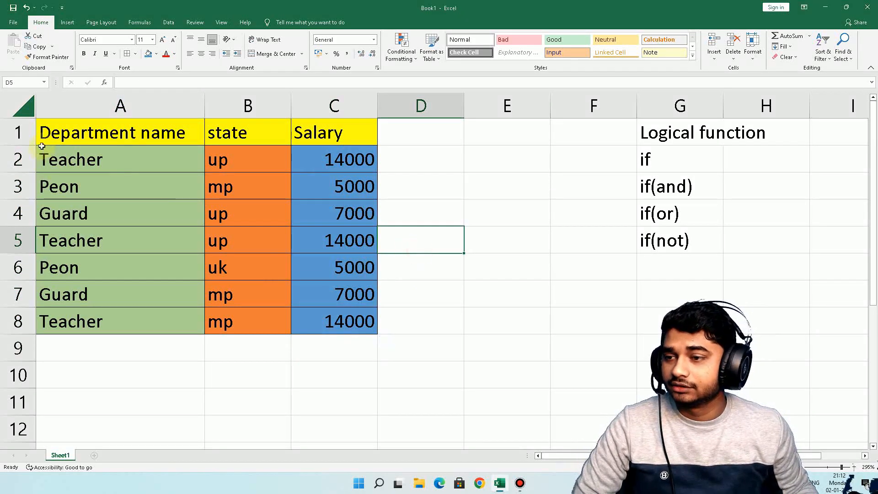
Clear all the department names in A2:A8
{"action": "left_click_drag", "start_coordinate": [75, 158], "coordinate": [108, 325]}
{"action": "key", "text": "Delete"}
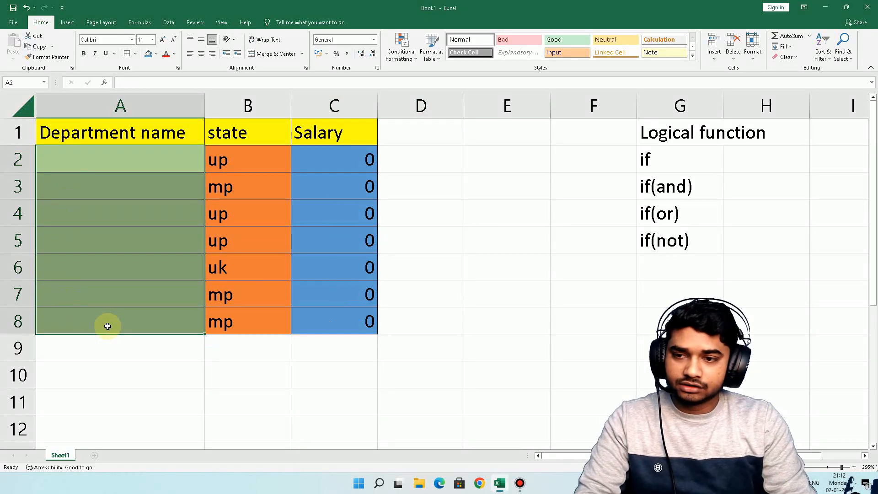
{"action": "scroll", "coordinate": [205, 258], "scroll_direction": "down", "scroll_amount": 1}
{"action": "scroll", "coordinate": [315, 166], "scroll_direction": "up", "scroll_amount": 1}
Enter the departments teacher, peon and guard in A2:A4
{"action": "left_click", "coordinate": [108, 161]}
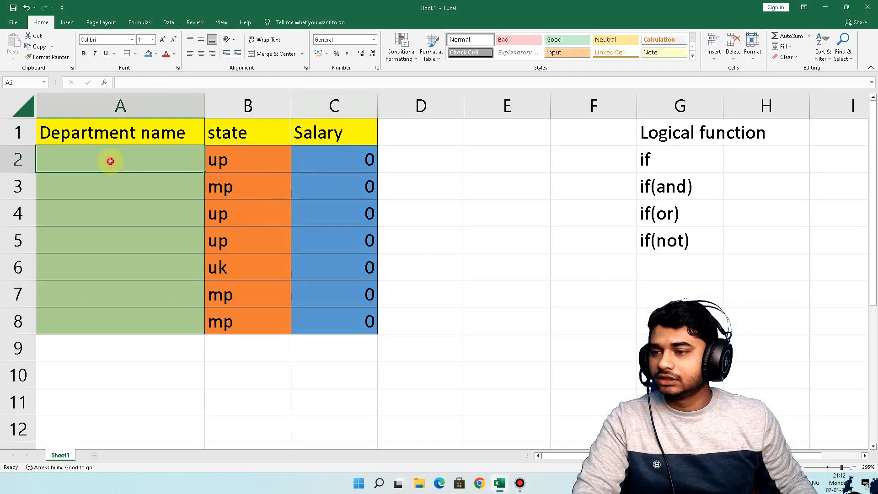
{"action": "type", "text": "teacher"}
{"action": "key", "text": "Return"}
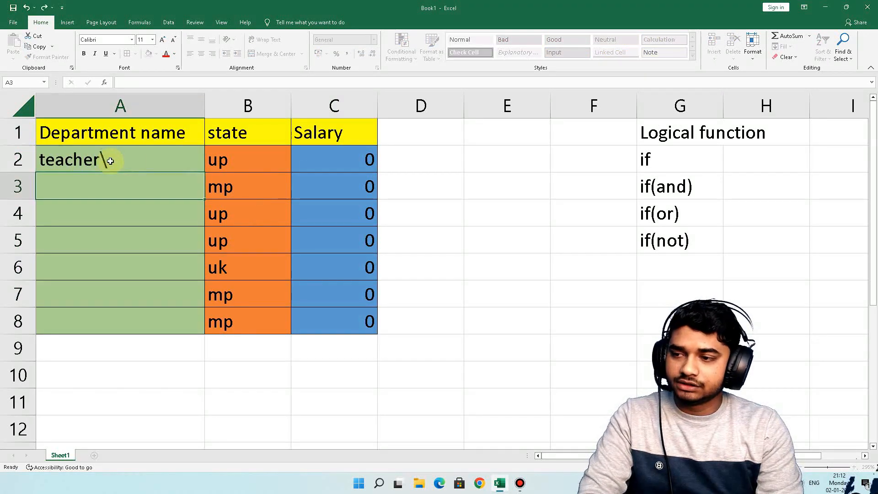
{"action": "left_click", "coordinate": [111, 161]}
{"action": "type", "text": "teacher"}
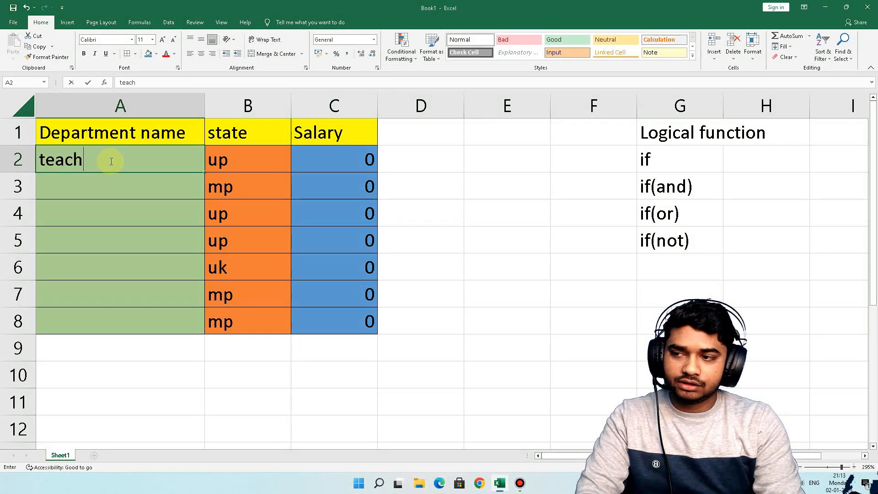
{"action": "key", "text": "Return"}
{"action": "type", "text": "peon"}
{"action": "key", "text": "Return"}
{"action": "type", "text": "g"}
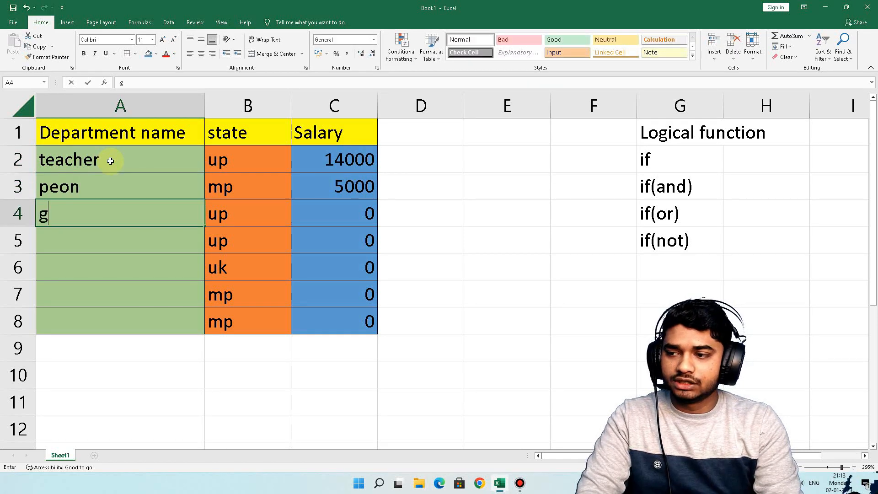
{"action": "type", "text": "uard"}
{"action": "key", "text": "Return"}
Enter the departments teacher, peon, guard and teacher in A5:A8
{"action": "type", "text": "teacher"}
{"action": "key", "text": "Return"}
{"action": "type", "text": "peon"}
{"action": "key", "text": "Return"}
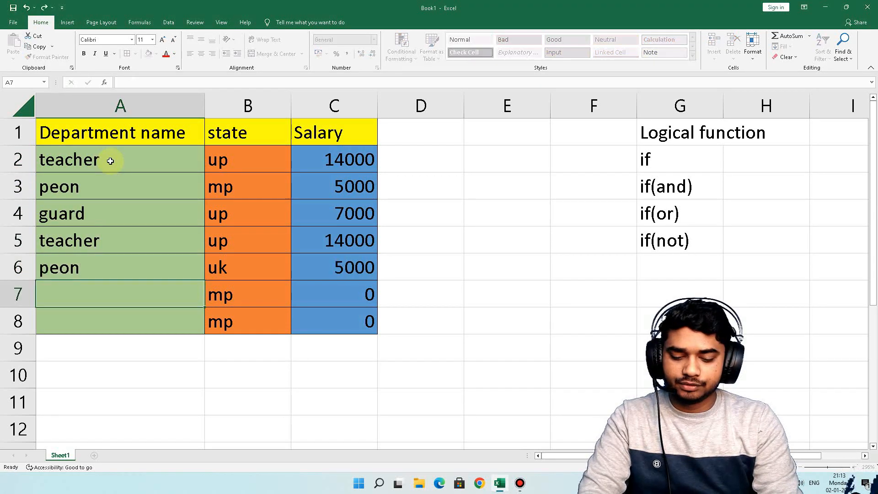
{"action": "type", "text": "guard"}
{"action": "key", "text": "Return"}
{"action": "type", "text": "teacher"}
{"action": "left_click", "coordinate": [227, 265]}
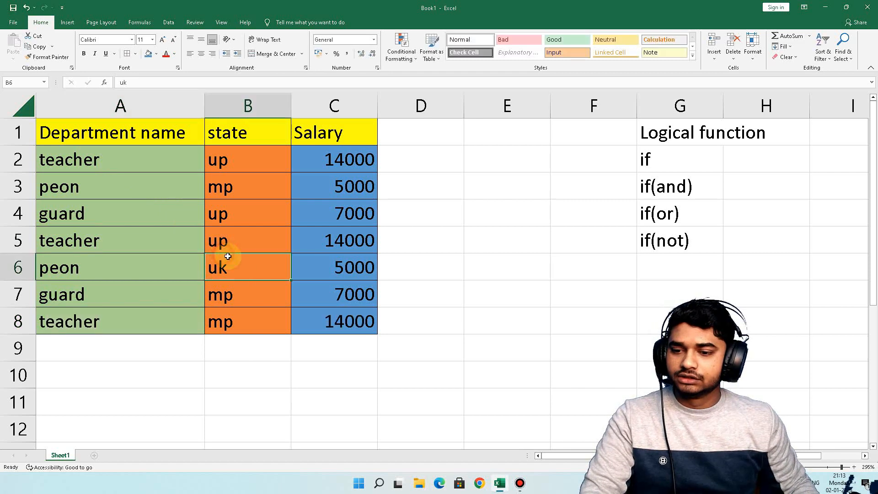
Examine the salary results in C2:C8 and the nested IF formula behind C2
{"action": "left_click_drag", "start_coordinate": [339, 171], "coordinate": [351, 325]}
{"action": "left_click", "coordinate": [357, 318]}
{"action": "left_click_drag", "start_coordinate": [337, 160], "coordinate": [346, 322]}
{"action": "left_click", "coordinate": [676, 172]}
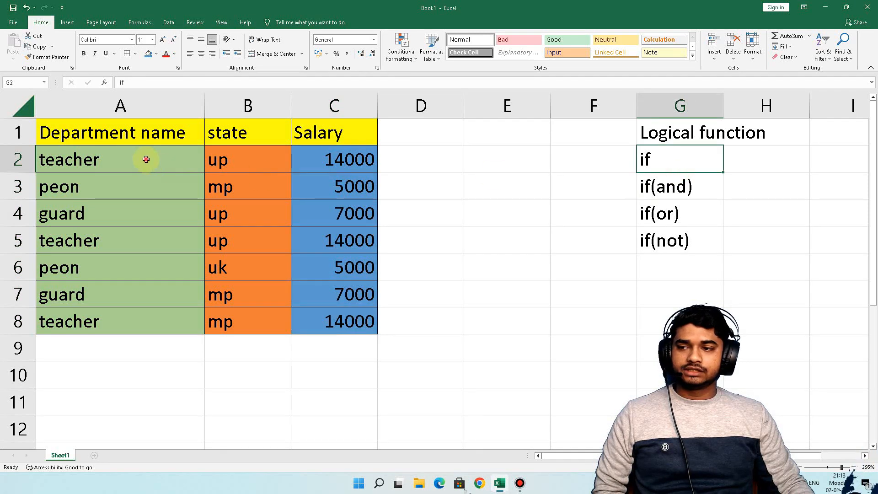
{"action": "left_click_drag", "start_coordinate": [147, 159], "coordinate": [349, 320]}
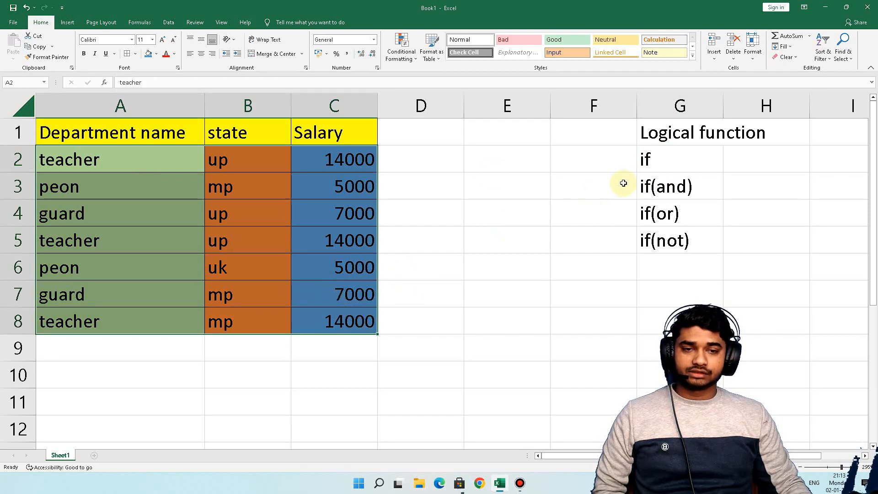
{"action": "left_click", "coordinate": [654, 163]}
{"action": "double_click", "coordinate": [332, 169]}
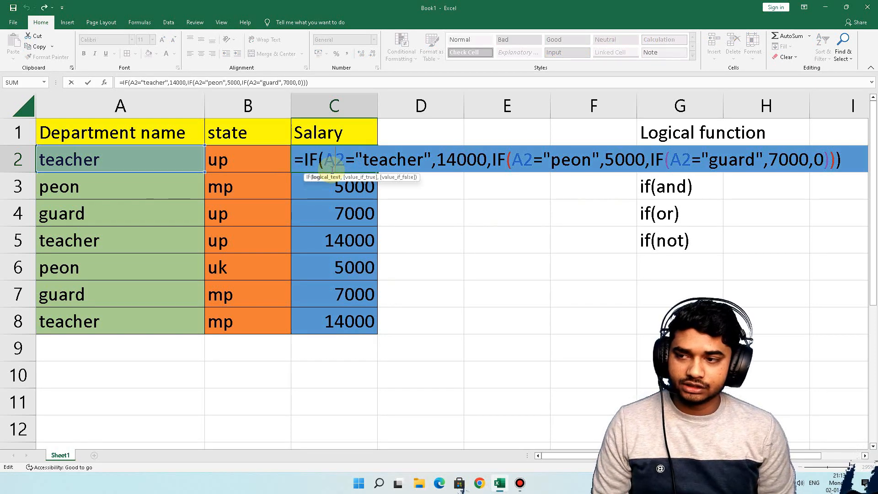
{"action": "key", "text": "Return"}
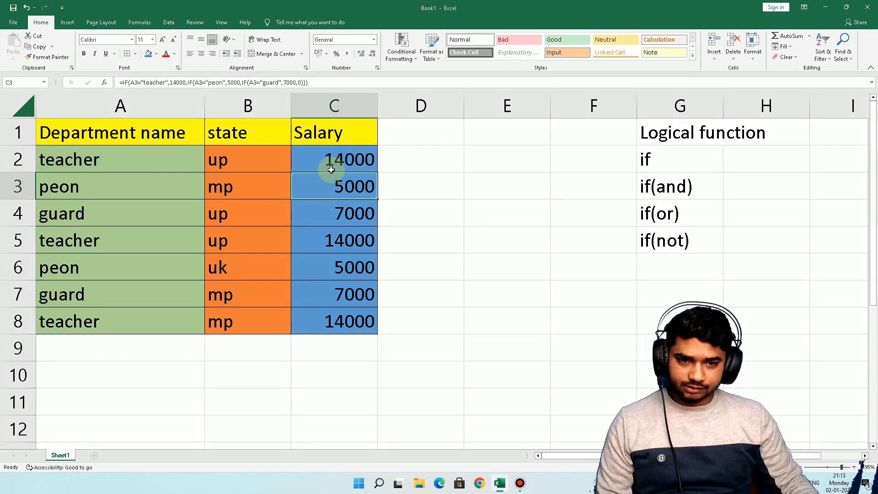
{"action": "left_click", "coordinate": [686, 188]}
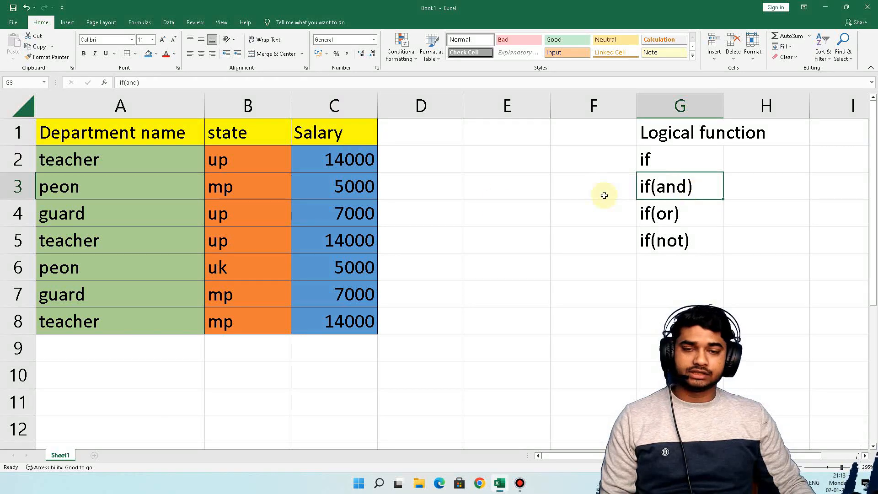
{"action": "left_click", "coordinate": [645, 160]}
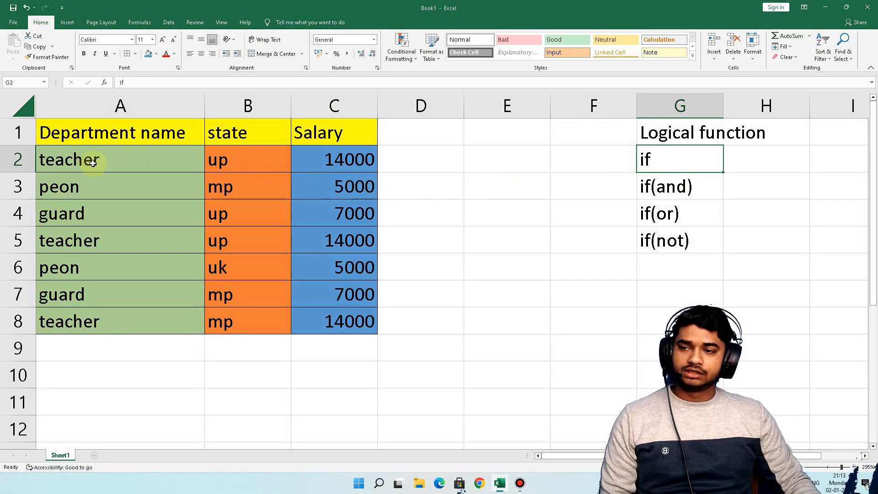
{"action": "left_click_drag", "start_coordinate": [348, 160], "coordinate": [353, 314]}
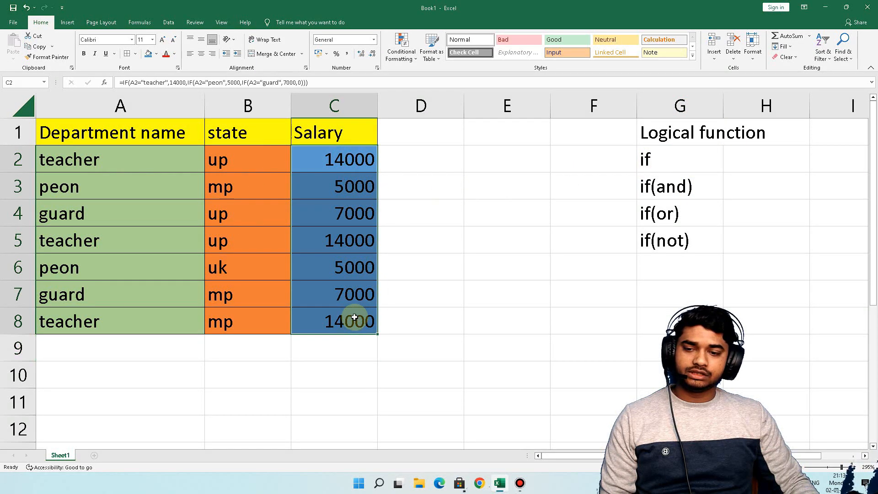
{"action": "left_click", "coordinate": [412, 217]}
{"action": "left_click", "coordinate": [91, 158]}
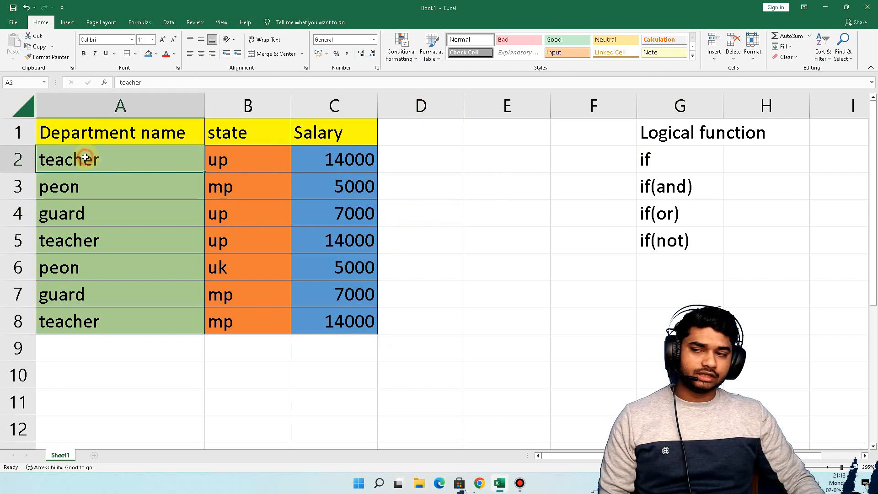
Compare the departments, states and salaries of the teacher rows, and check the IF(AND) entry in the logical function list
{"action": "left_click", "coordinate": [86, 240]}
{"action": "left_click", "coordinate": [99, 321]}
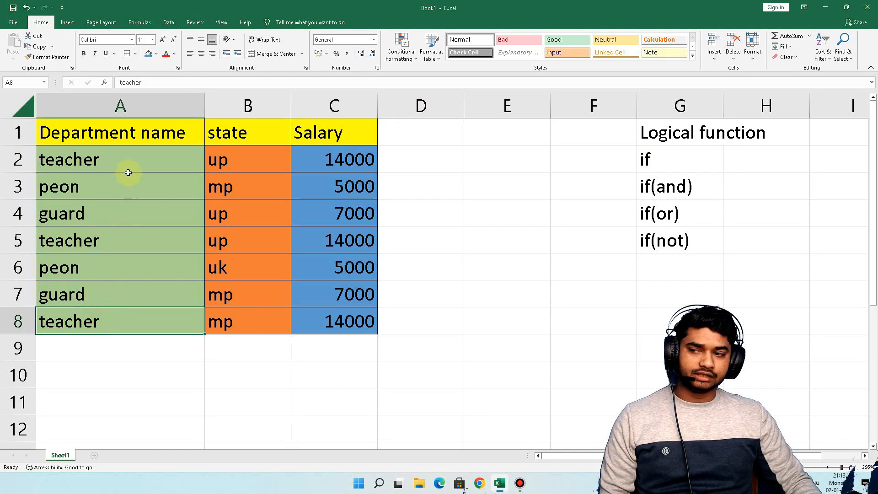
{"action": "left_click_drag", "start_coordinate": [123, 160], "coordinate": [224, 161]}
{"action": "left_click", "coordinate": [105, 240]}
{"action": "left_click_drag", "start_coordinate": [202, 249], "coordinate": [218, 249]}
{"action": "left_click", "coordinate": [197, 160]}
{"action": "left_click", "coordinate": [196, 275]}
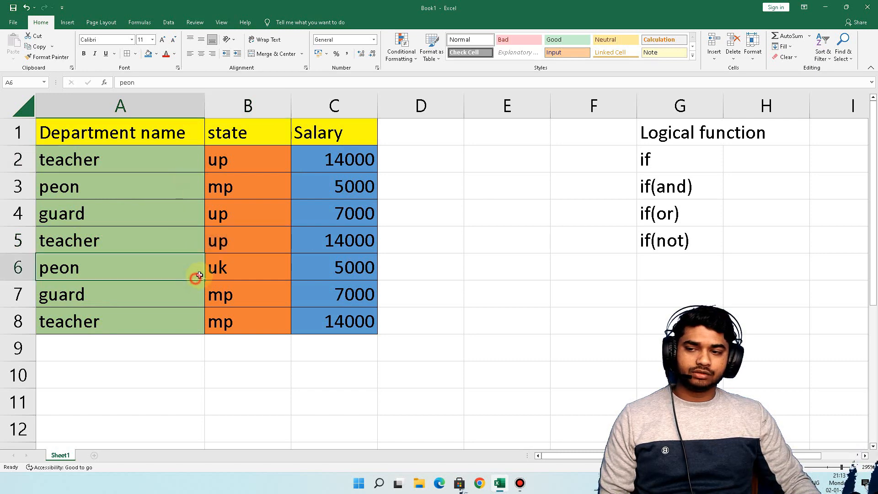
{"action": "left_click_drag", "start_coordinate": [119, 325], "coordinate": [280, 340]}
{"action": "left_click", "coordinate": [412, 326]}
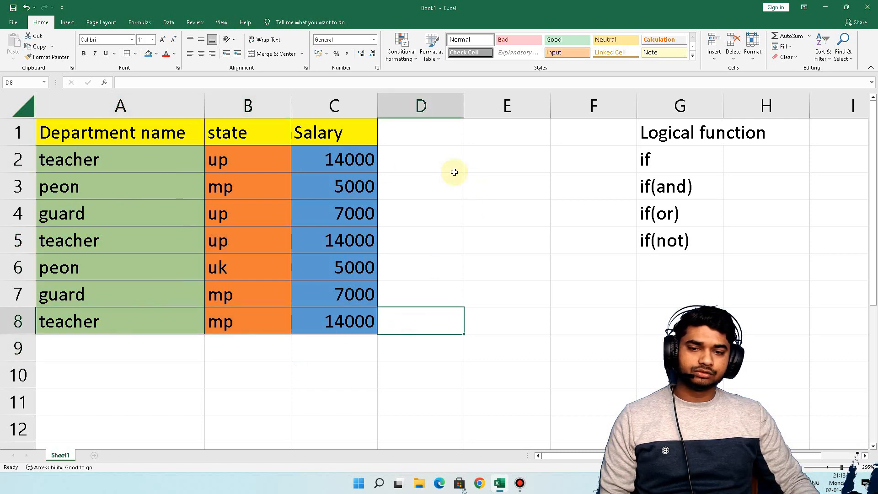
{"action": "left_click", "coordinate": [330, 160]}
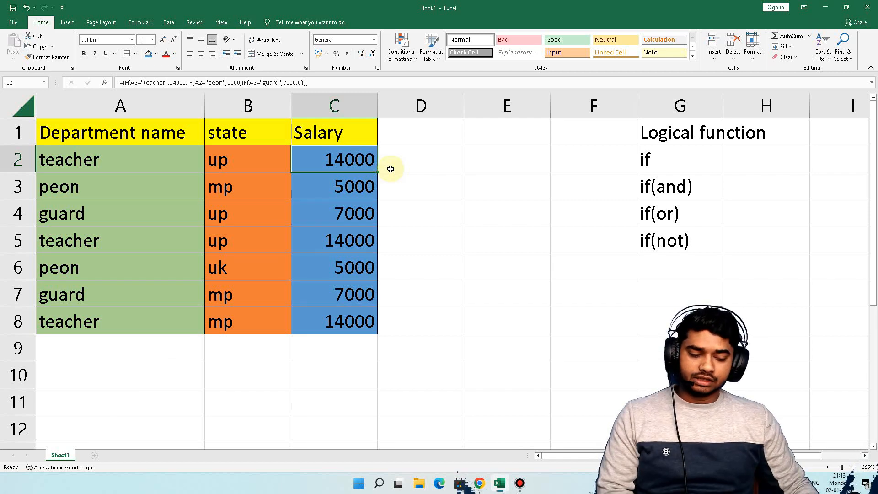
{"action": "left_click", "coordinate": [453, 184]}
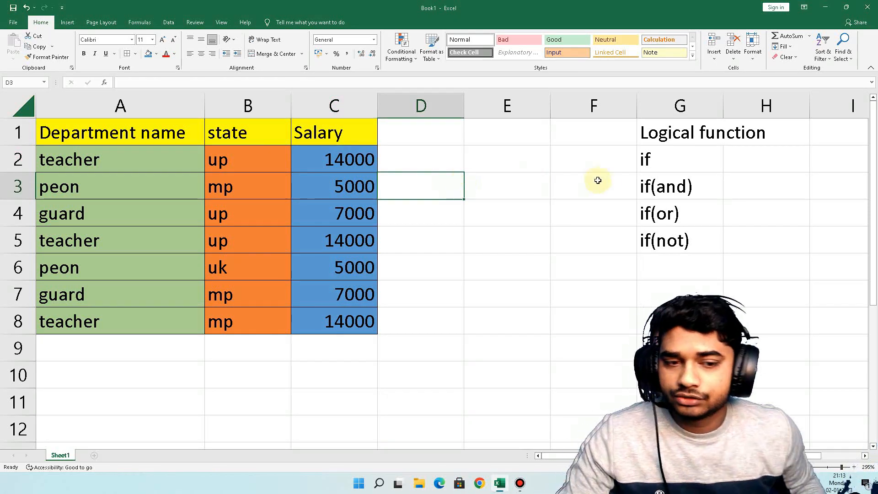
{"action": "left_click", "coordinate": [654, 187]}
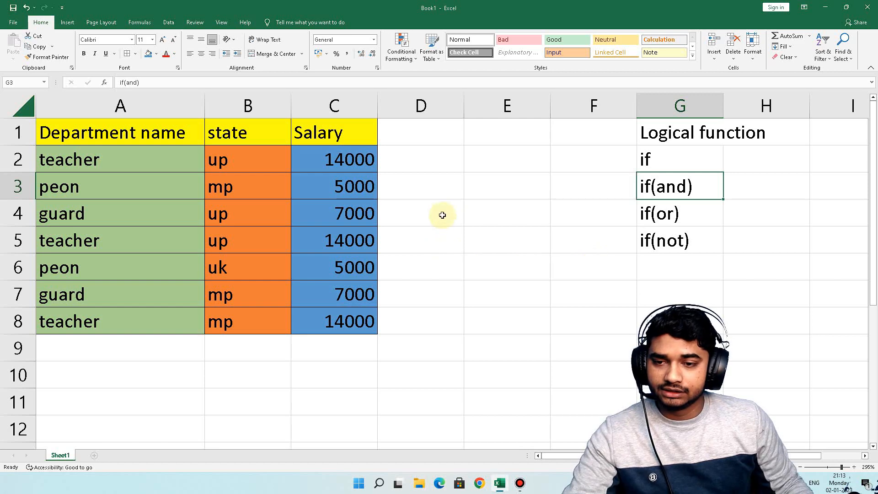
Clear the nested IF salary results from C2:C8
{"action": "left_click_drag", "start_coordinate": [354, 161], "coordinate": [353, 313]}
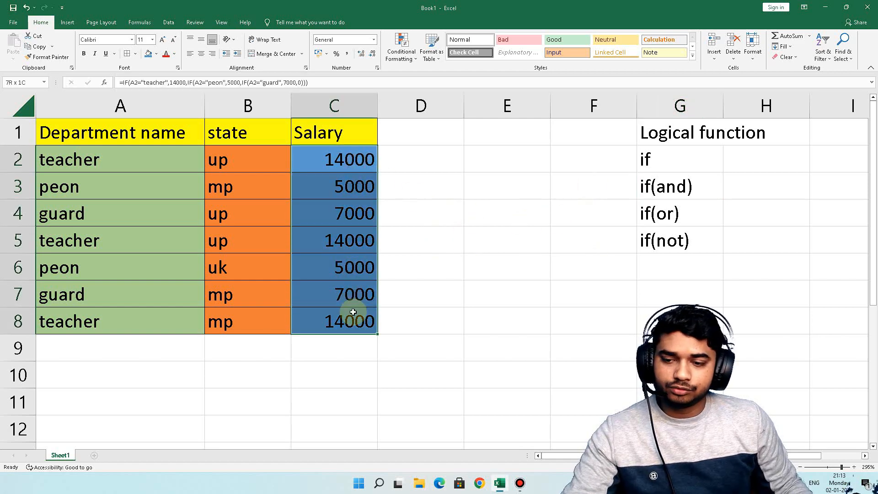
{"action": "key", "text": "Delete"}
{"action": "left_click", "coordinate": [689, 183]}
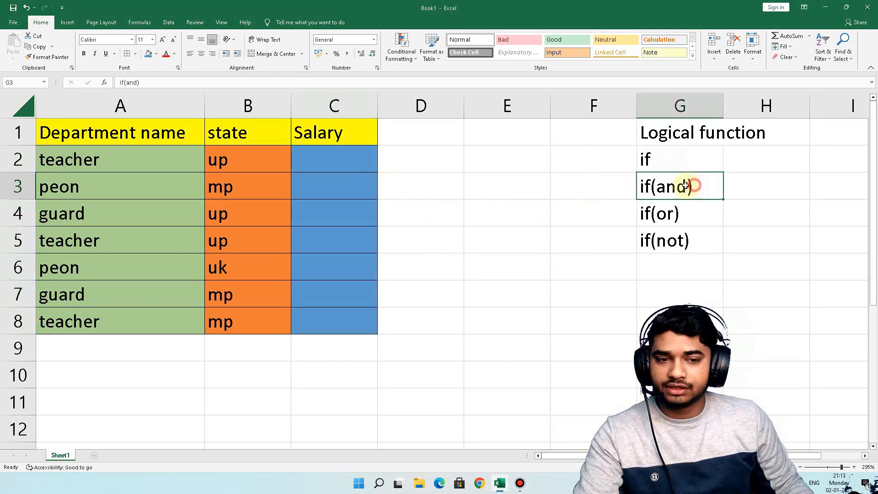
Start a formula in C2 with an AND function inside an IF function
{"action": "left_click", "coordinate": [313, 159]}
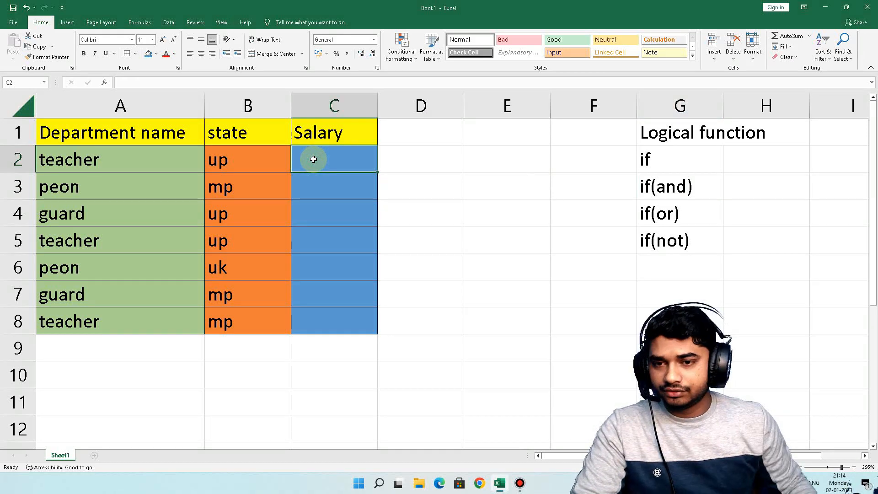
{"action": "key", "text": "Down"}
{"action": "left_click", "coordinate": [363, 160]}
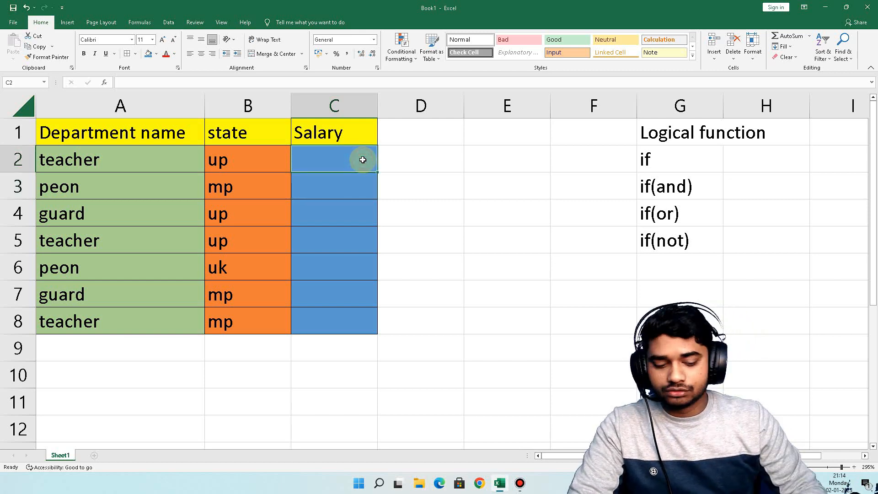
{"action": "type", "text": "=fi"}
{"action": "key", "text": "BackSpace"}
{"action": "key", "text": "BackSpace"}
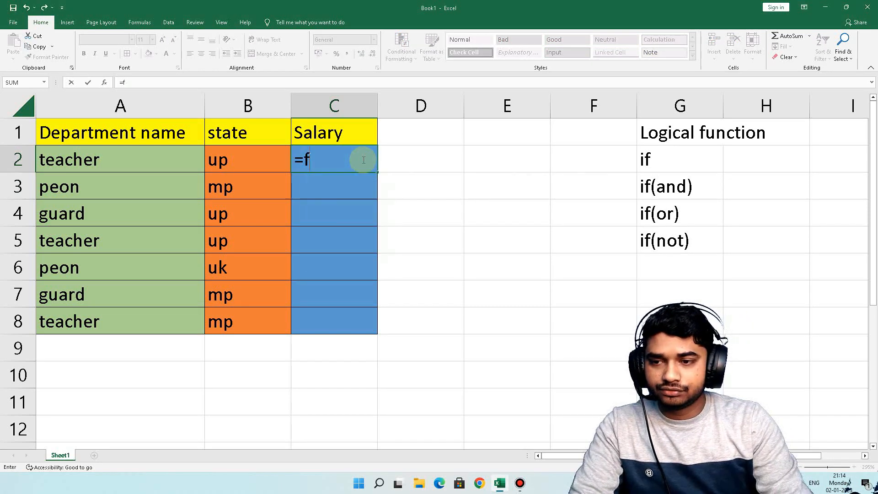
{"action": "type", "text": "if(and("}
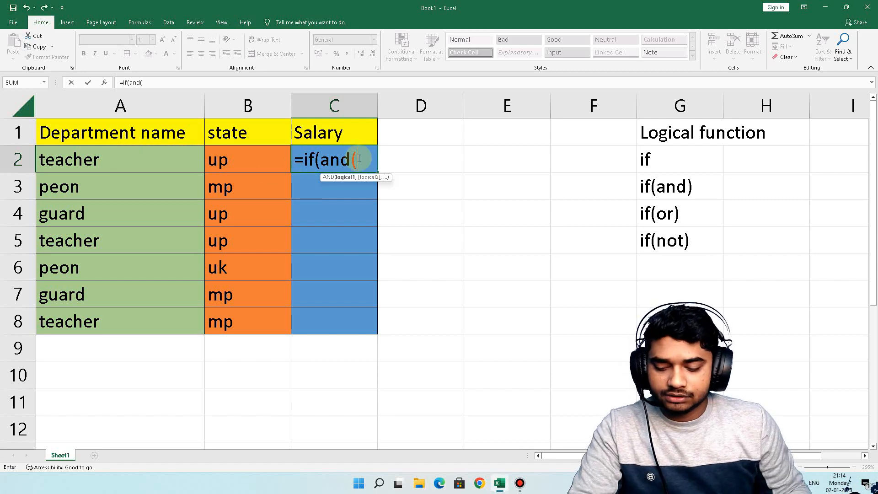
Add the AND conditions a2="teacher" and b2="mp" with the result 15000 to the C2 formula, and open a nested IF
{"action": "type", "text": "a2"}
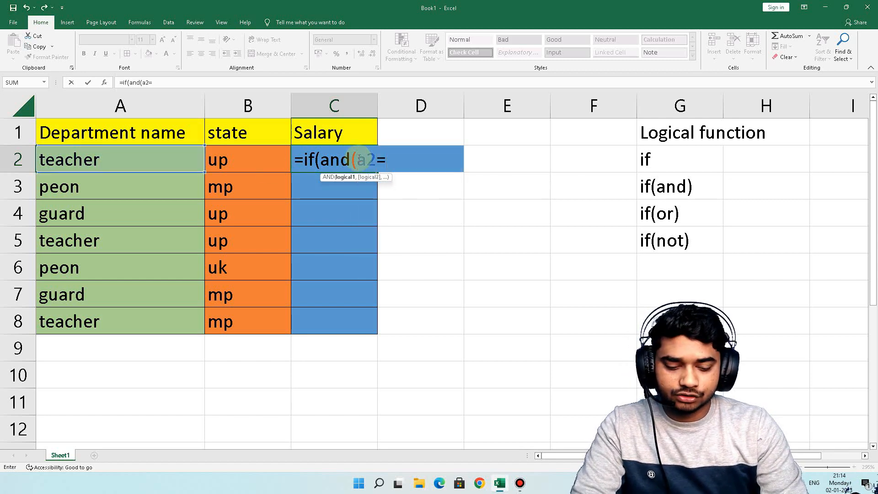
{"action": "type", "text": "=\"tyea"}
{"action": "key", "text": "BackSpace"}
{"action": "key", "text": "BackSpace"}
{"action": "key", "text": "BackSpace"}
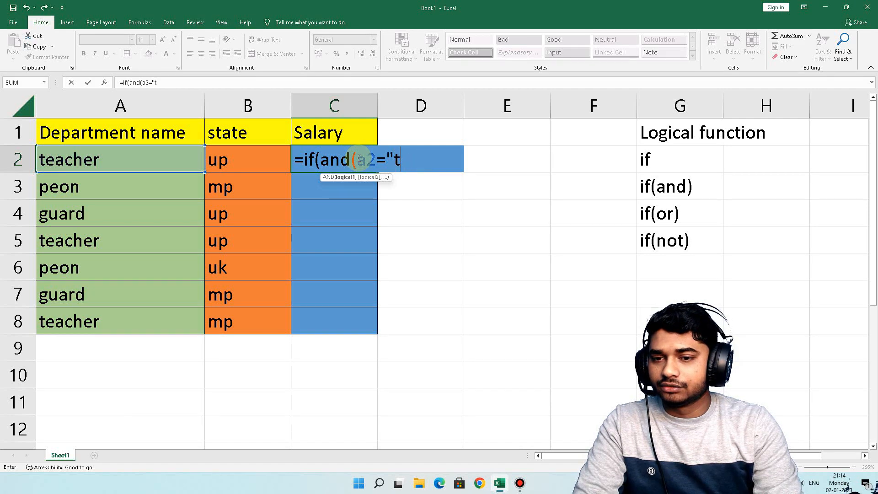
{"action": "type", "text": "eacher\","}
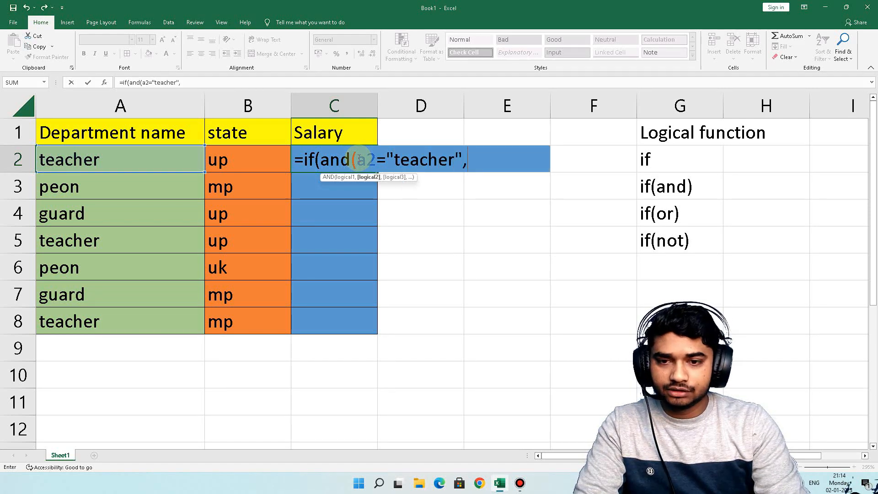
{"action": "type", "text": "b2="}
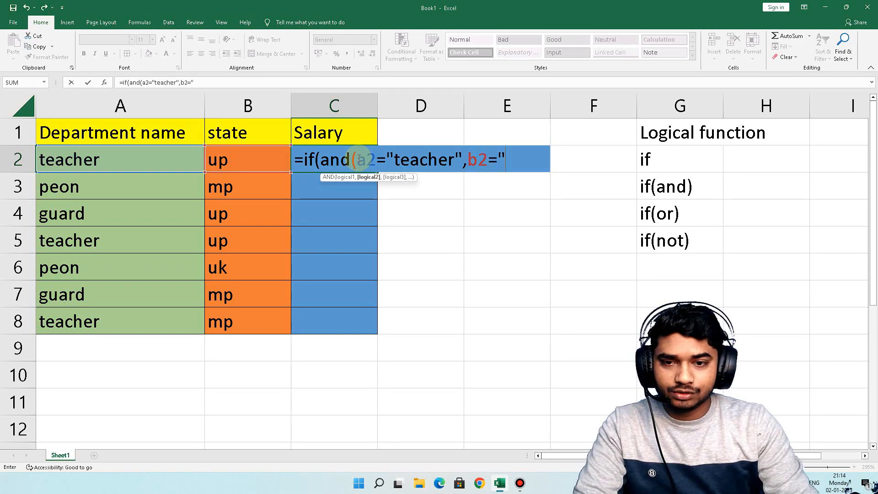
{"action": "type", "text": "\"up"}
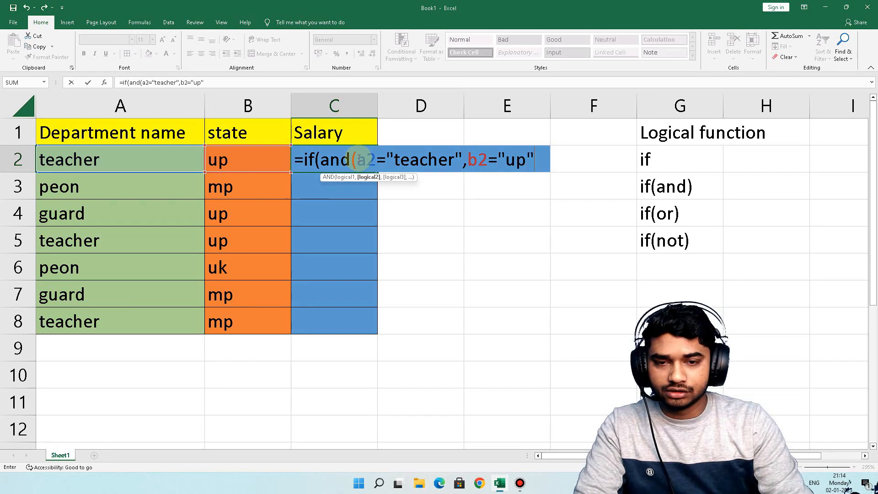
{"action": "key", "text": "BackSpace"}
{"action": "key", "text": "BackSpace"}
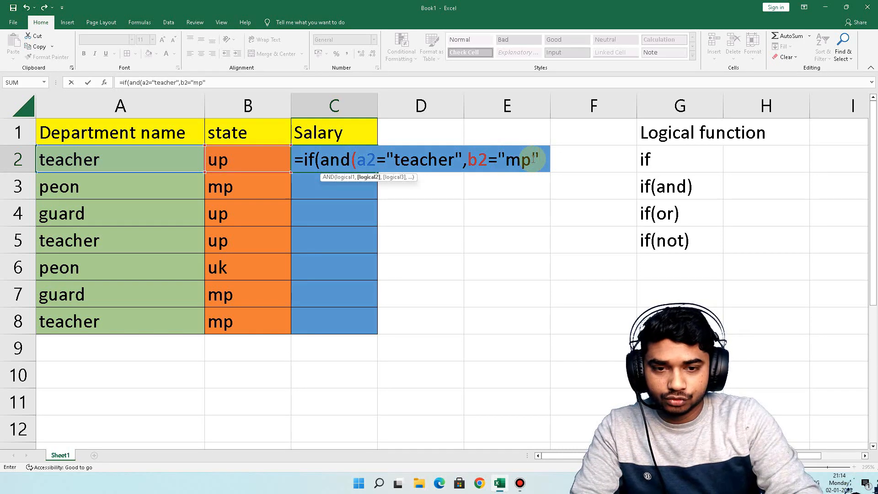
{"action": "type", "text": "),150"}
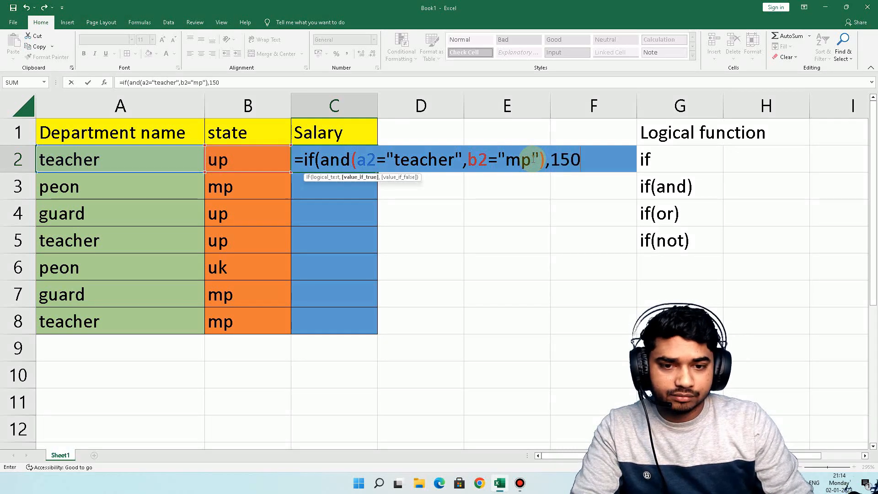
{"action": "type", "text": "00,if(abn"}
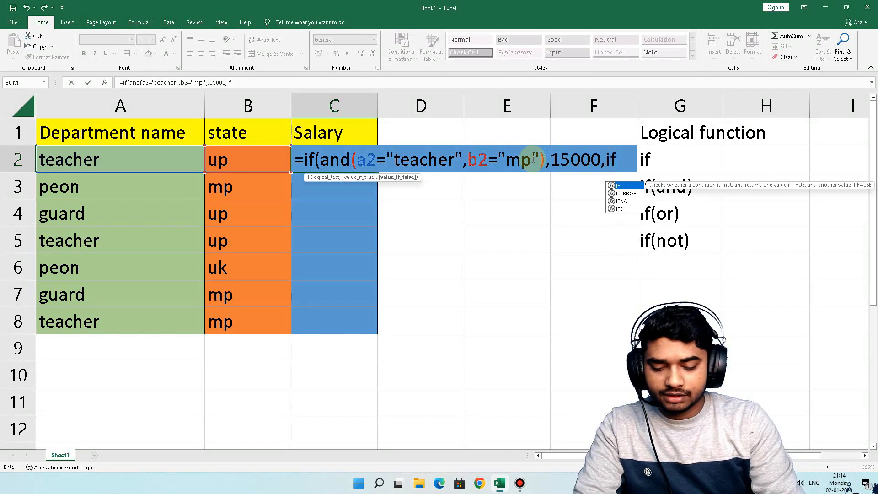
Complete the second IF(AND) test in C2 with a2="teacher", b2="up" and the result 17000, and begin another IF
{"action": "key", "text": "BackSpace"}
{"action": "key", "text": "BackSpace"}
{"action": "type", "text": "nd(a"}
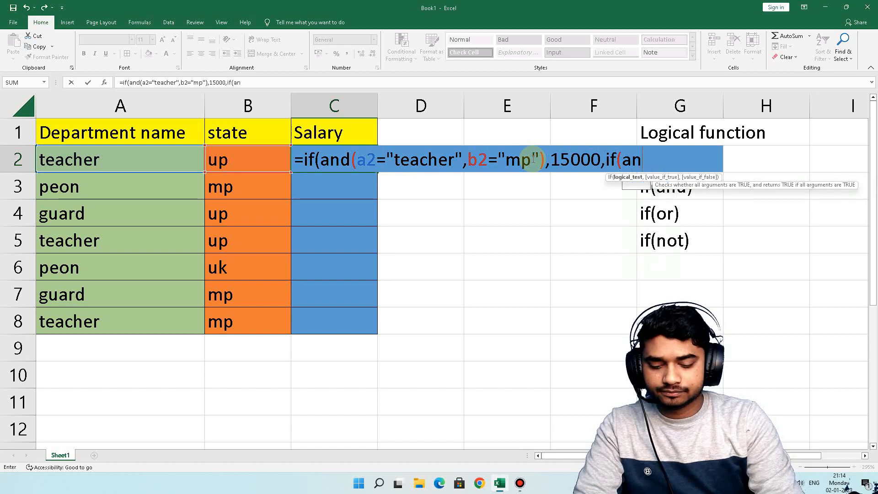
{"action": "type", "text": "2=\""}
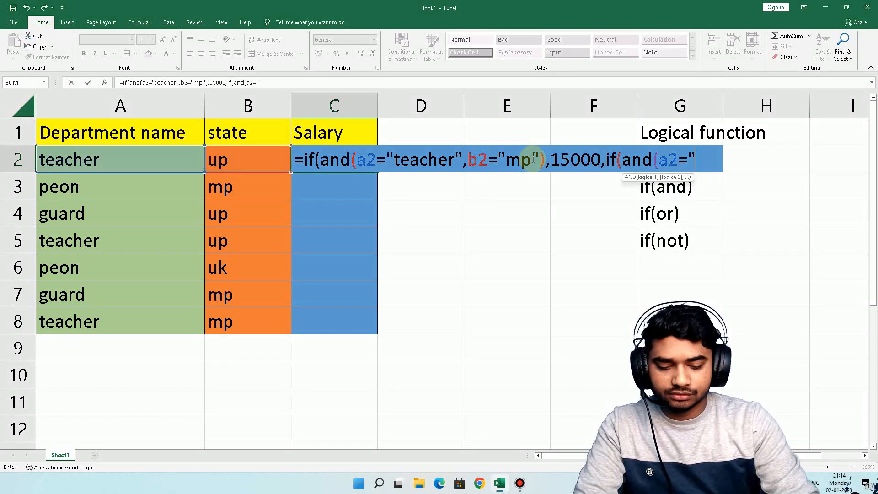
{"action": "type", "text": "teacher"}
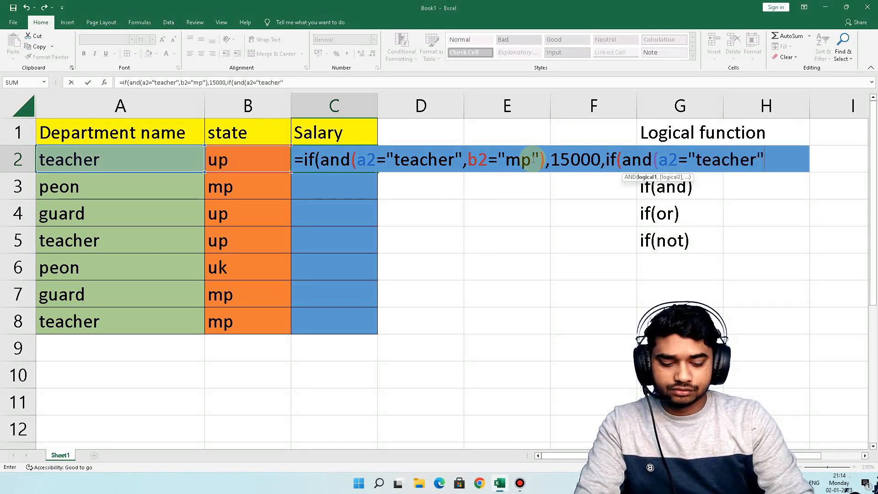
{"action": "type", "text": ",b2="}
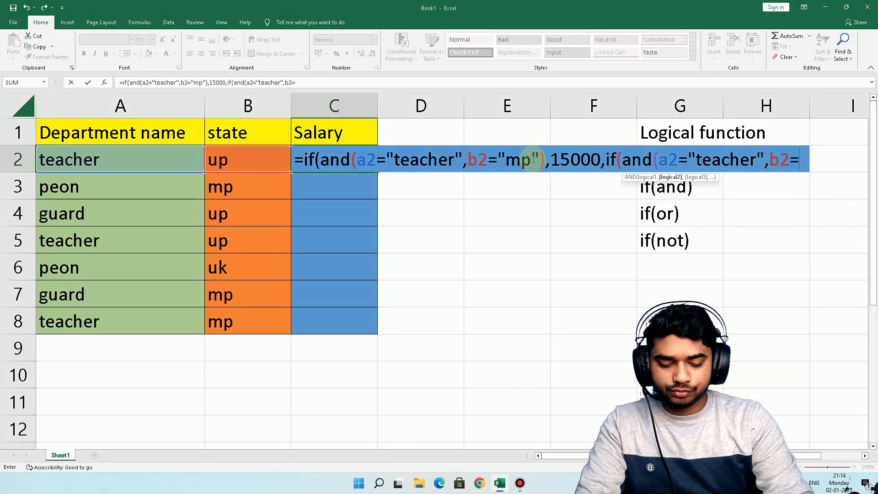
{"action": "type", "text": "\"up\""}
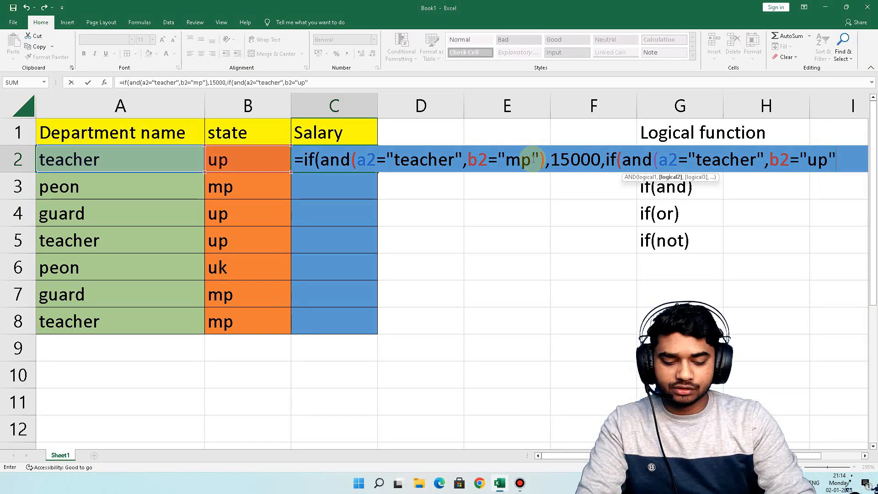
{"action": "type", "text": ")17"}
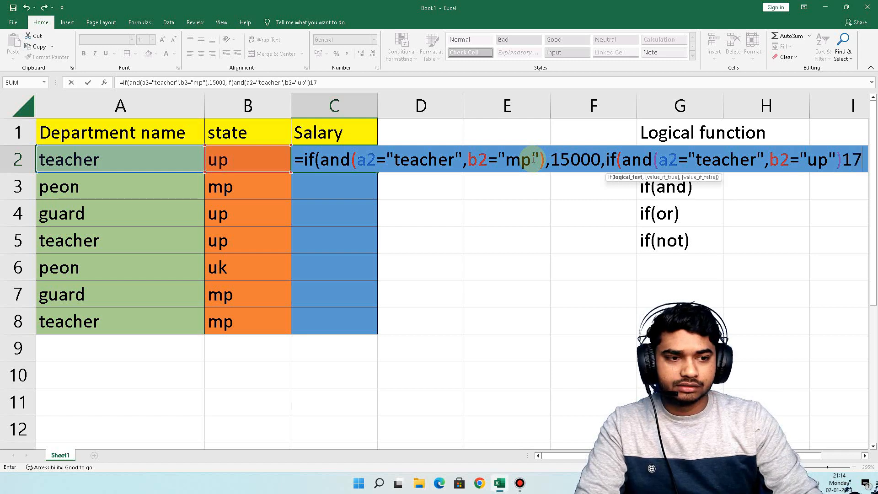
{"action": "type", "text": "000,if"}
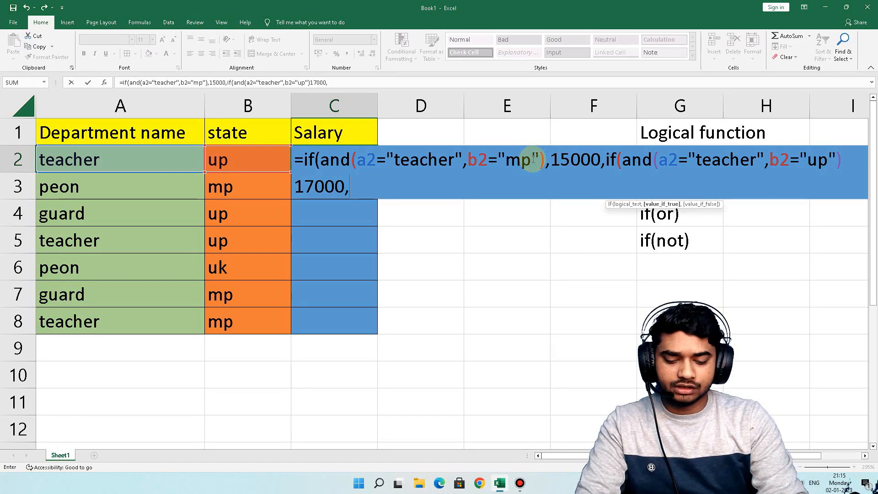
Add a third IF(AND) test to the C2 formula with the conditions a2="peon" and b2="up"
{"action": "type", "text": "(abd"}
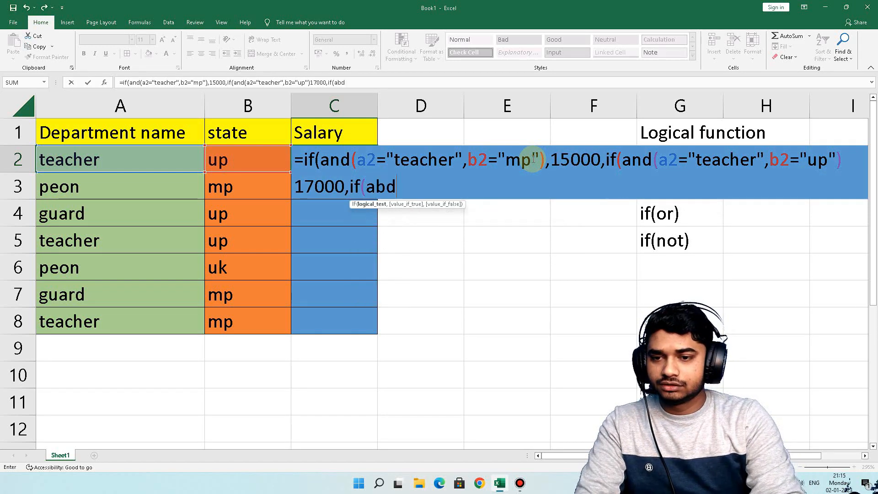
{"action": "key", "text": "BackSpace"}
{"action": "type", "text": "nd(a2="}
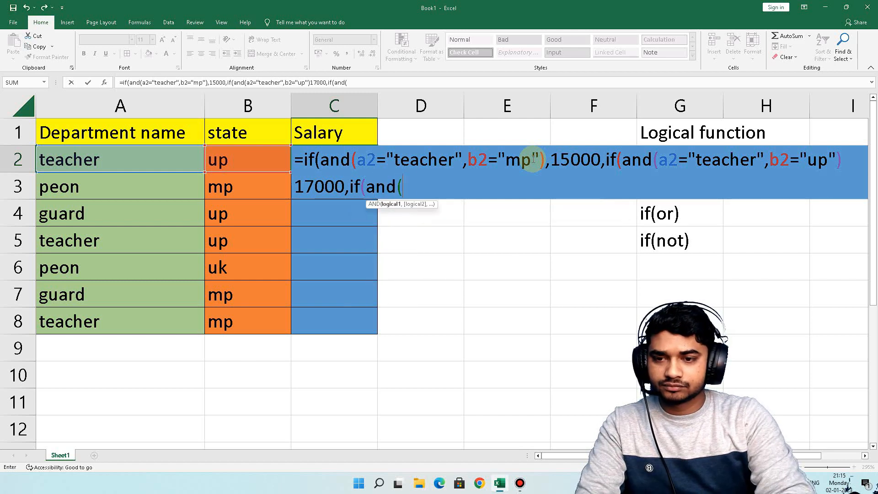
{"action": "type", "text": "\"p"}
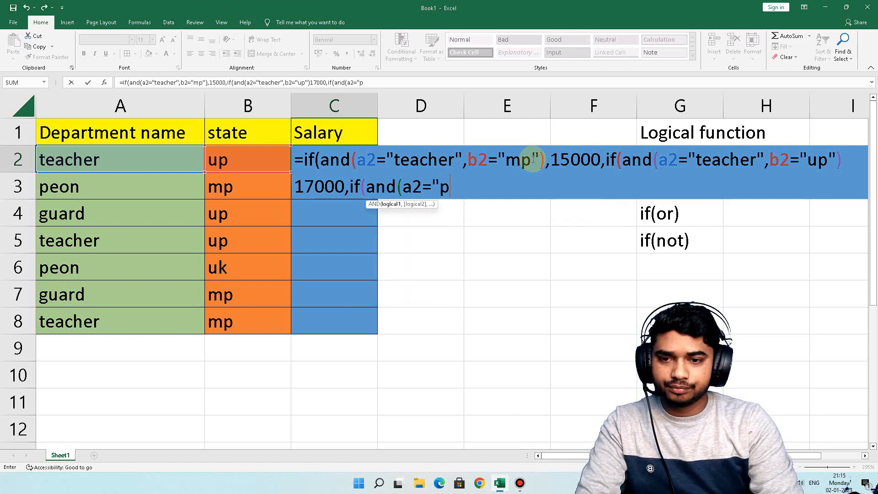
{"action": "type", "text": "eon\","}
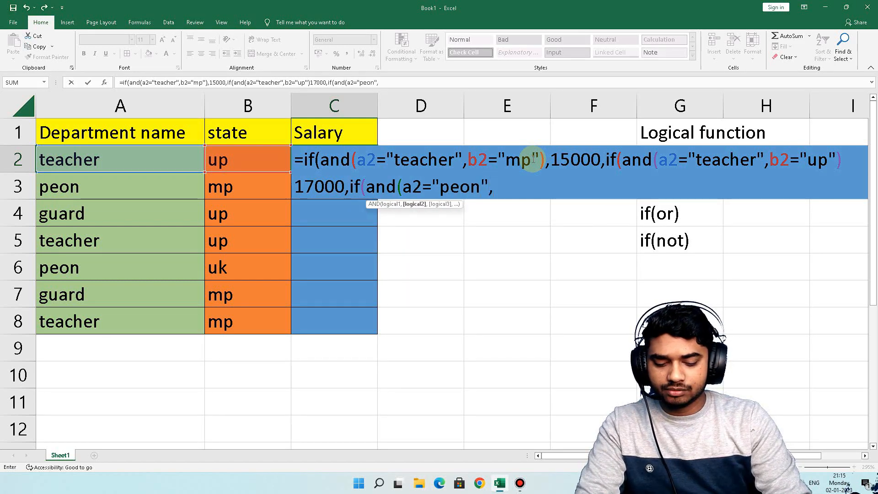
{"action": "type", "text": "b2=\""}
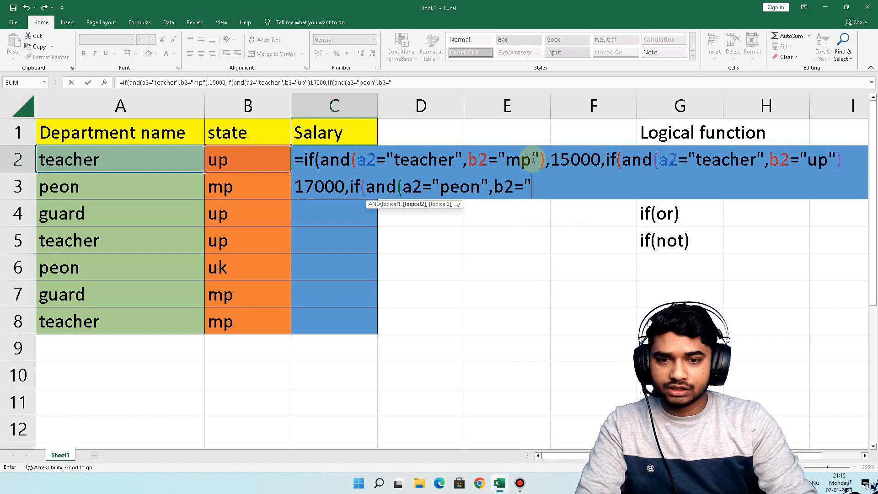
{"action": "type", "text": "up\""}
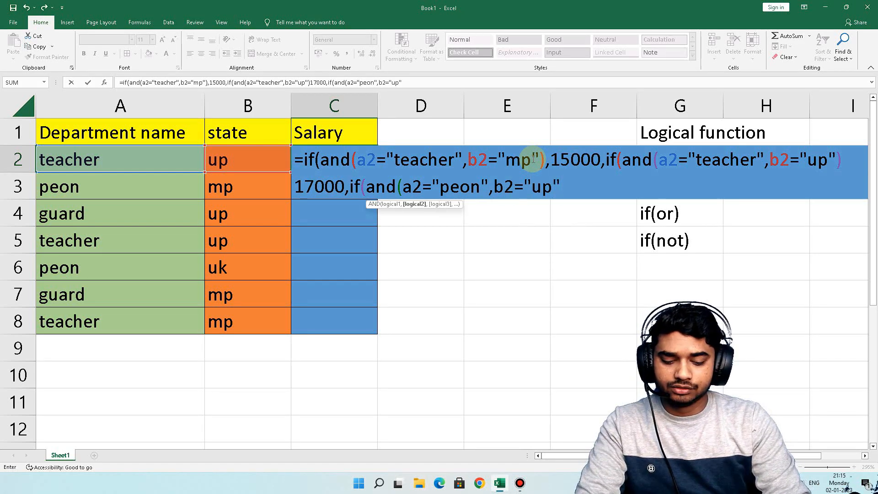
{"action": "type", "text": ","}
{"action": "key", "text": "BackSpace"}
{"action": "type", "text": ")"}
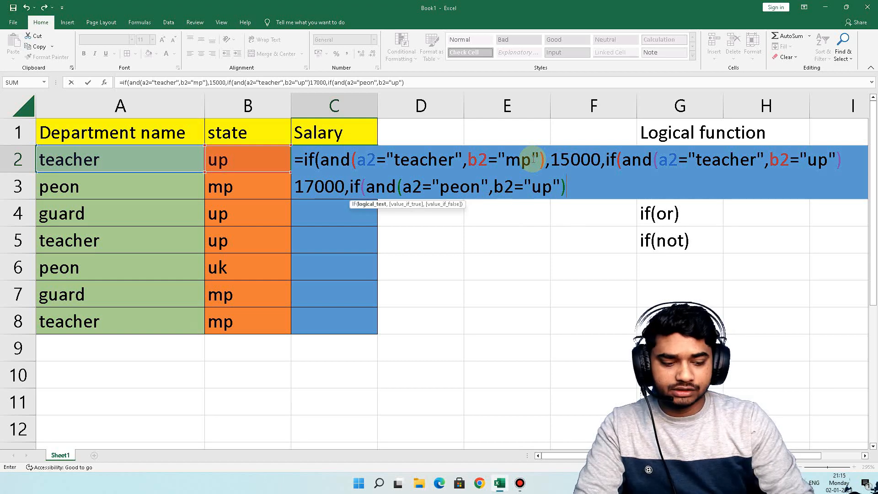
Set 6000 as the result of the peon test in the C2 formula
{"action": "type", "text": "60"}
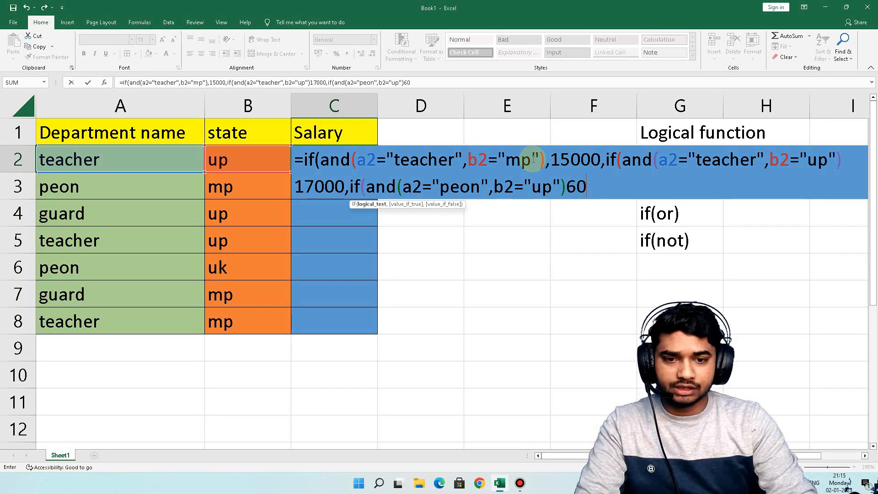
{"action": "type", "text": "00,"}
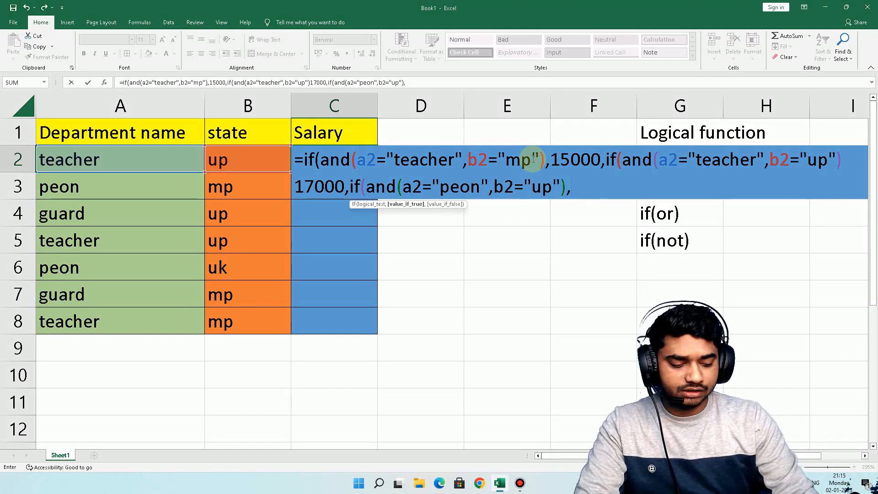
{"action": "type", "text": "6000,"}
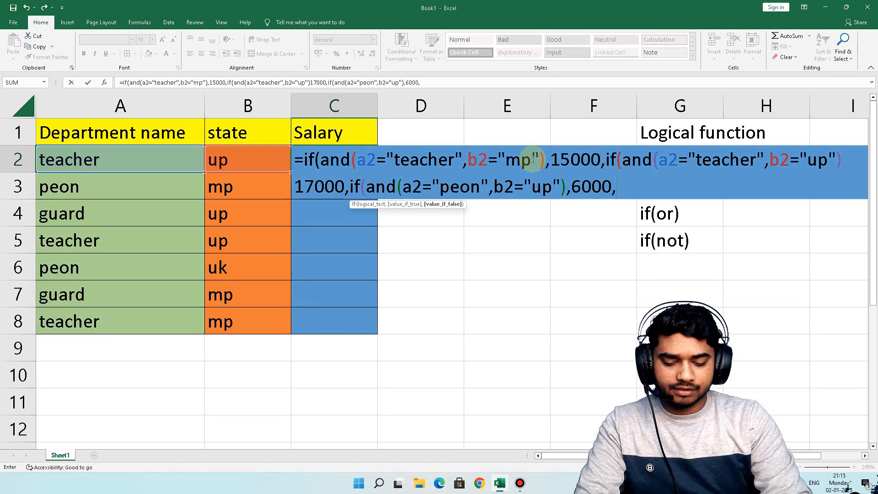
Nest a fourth IF(AND) test in the C2 formula with the conditions a2="guard" and b2="mp"
{"action": "type", "text": "if(a"}
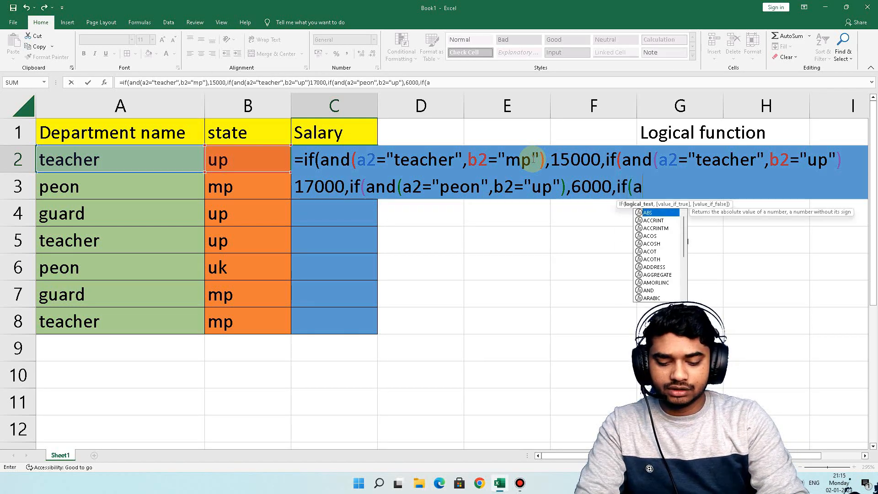
{"action": "type", "text": "nd"}
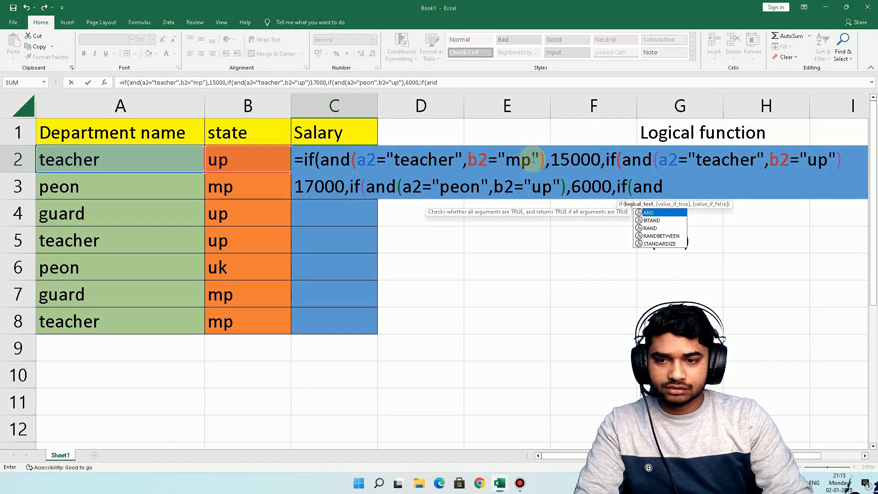
{"action": "type", "text": "("}
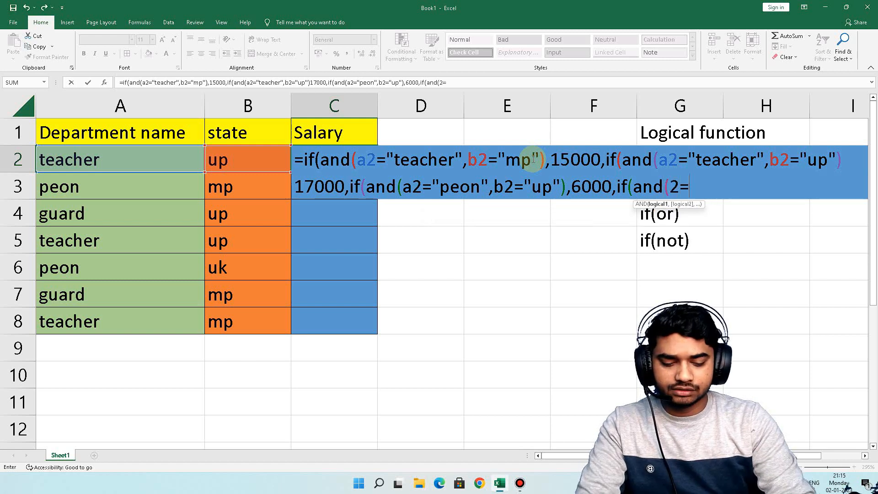
{"action": "type", "text": "a2"}
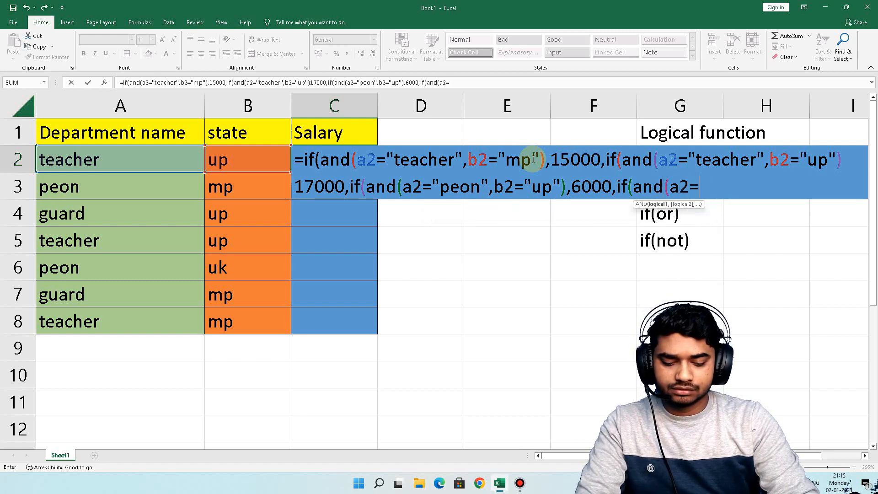
{"action": "type", "text": "=\"guard\","}
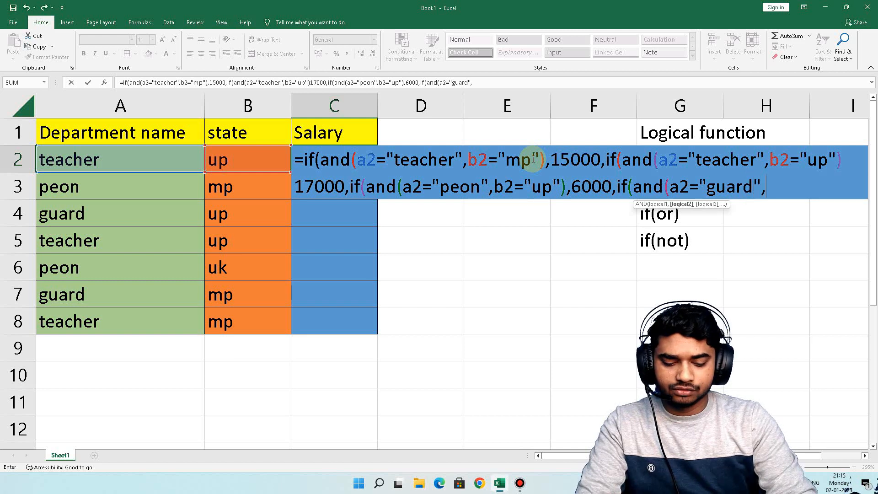
{"action": "type", "text": "b2=\"mp\""}
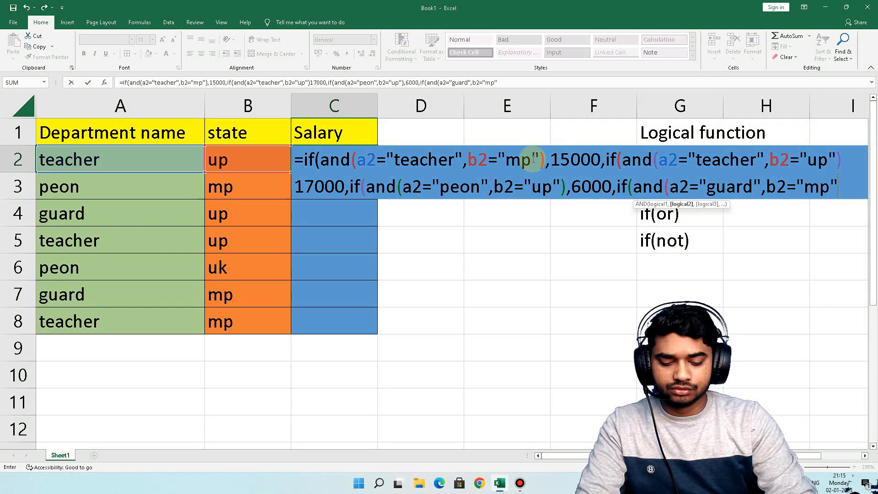
{"action": "type", "text": ")"}
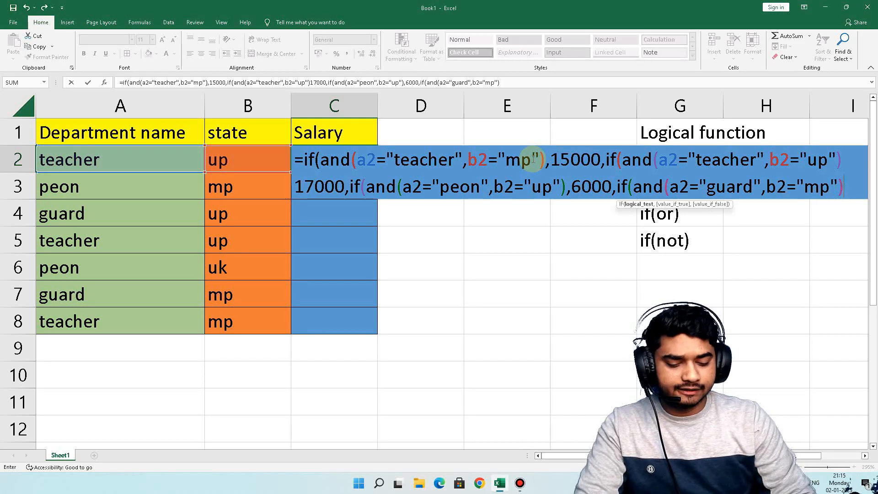
Finish the C2 formula with 4500 for the guard test and 00 otherwise, and fill it down to C8
{"action": "type", "text": ",6000"}
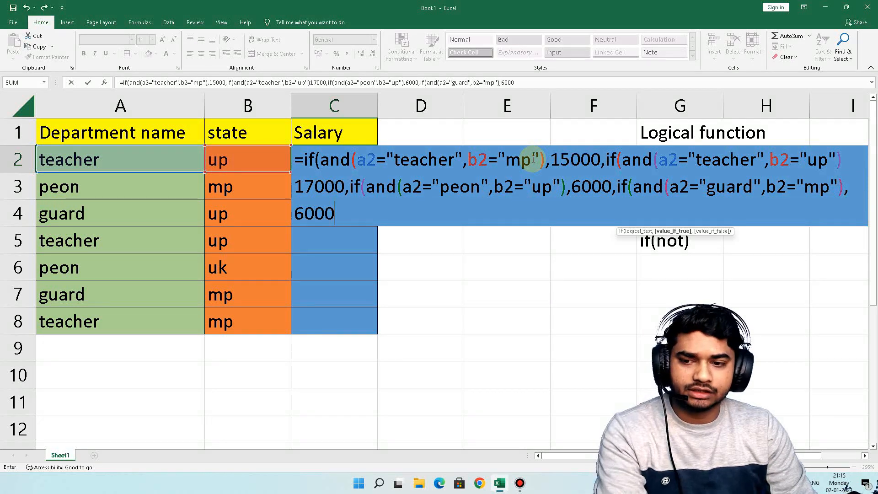
{"action": "key", "text": "BackSpace"}
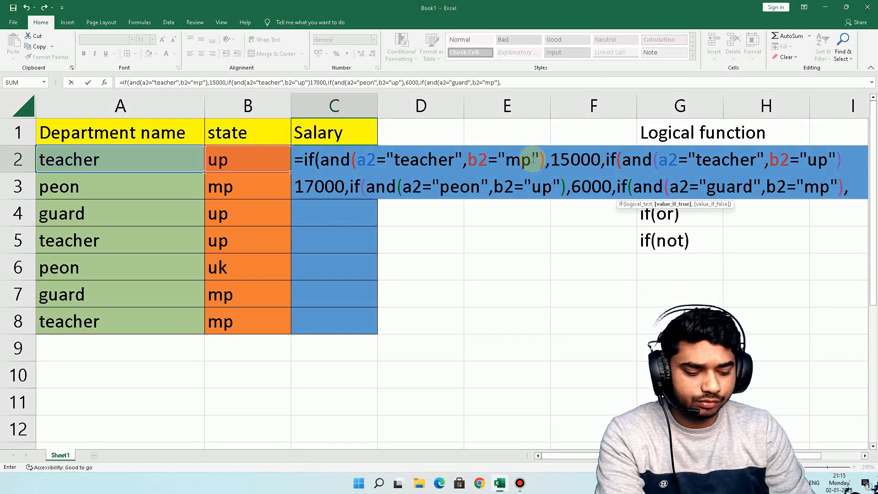
{"action": "type", "text": "4500"}
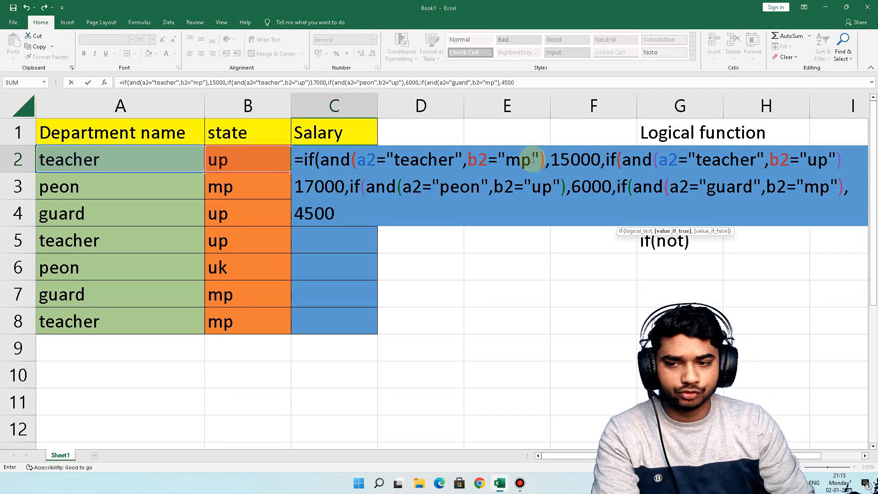
{"action": "type", "text": ",00"}
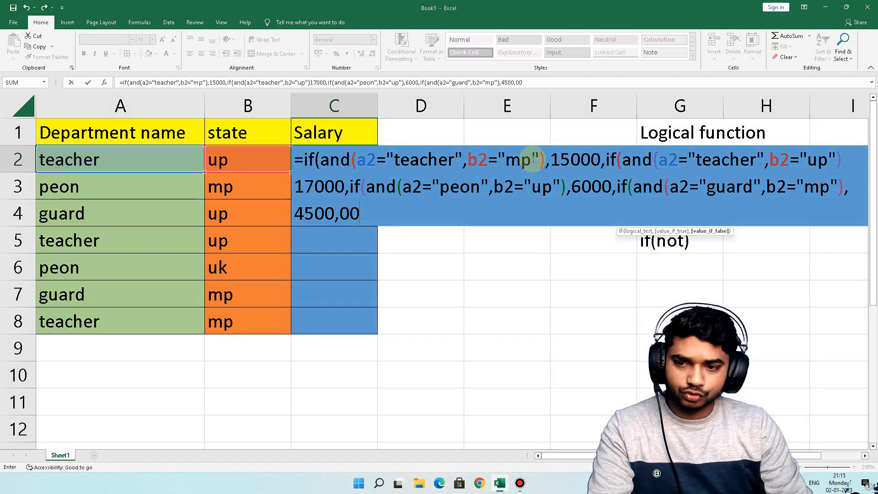
{"action": "key", "text": "Return"}
{"action": "key", "text": "Return"}
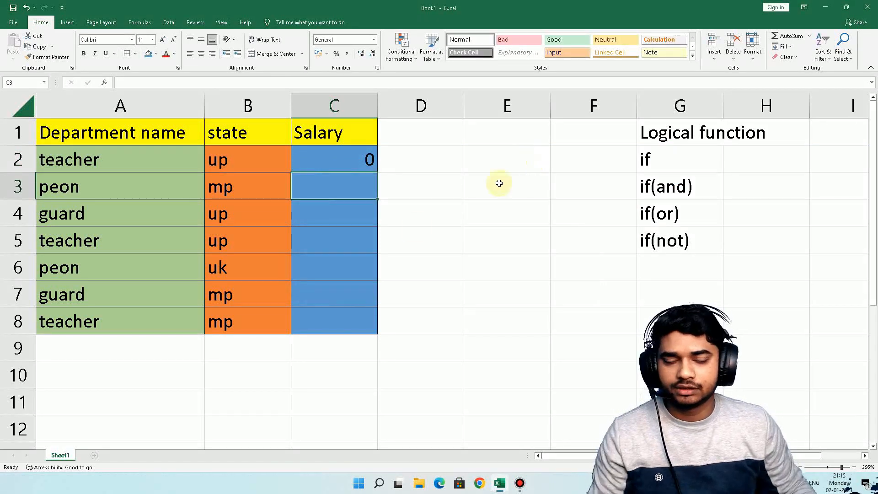
{"action": "left_click", "coordinate": [350, 165]}
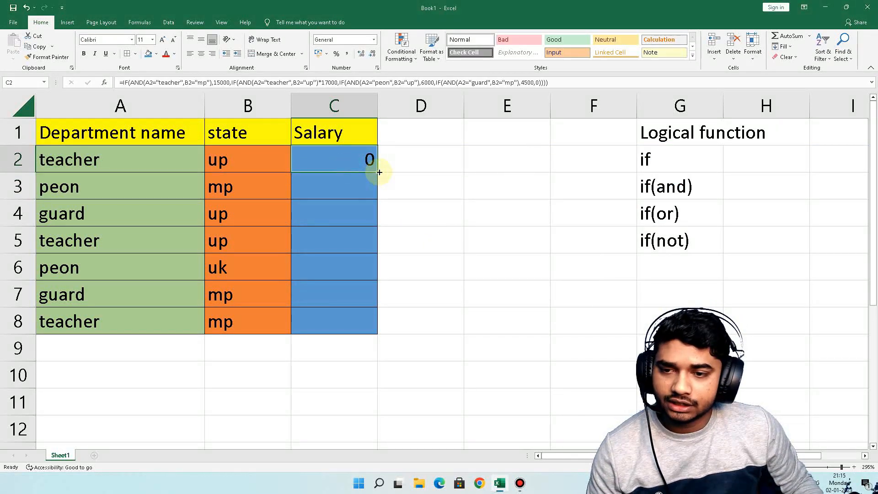
{"action": "left_click_drag", "start_coordinate": [378, 172], "coordinate": [382, 329]}
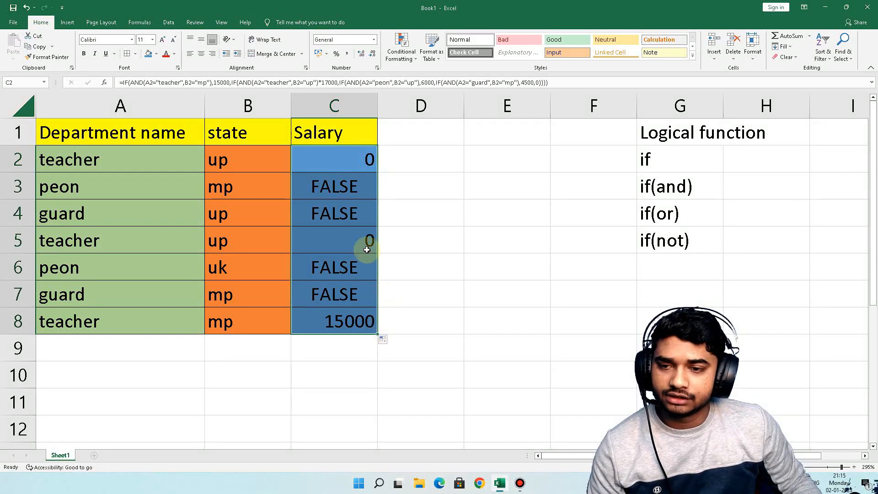
Replace the asterisk before 17000 in the C2 formula with a comma and refill the formula down to C8
{"action": "double_click", "coordinate": [355, 165]}
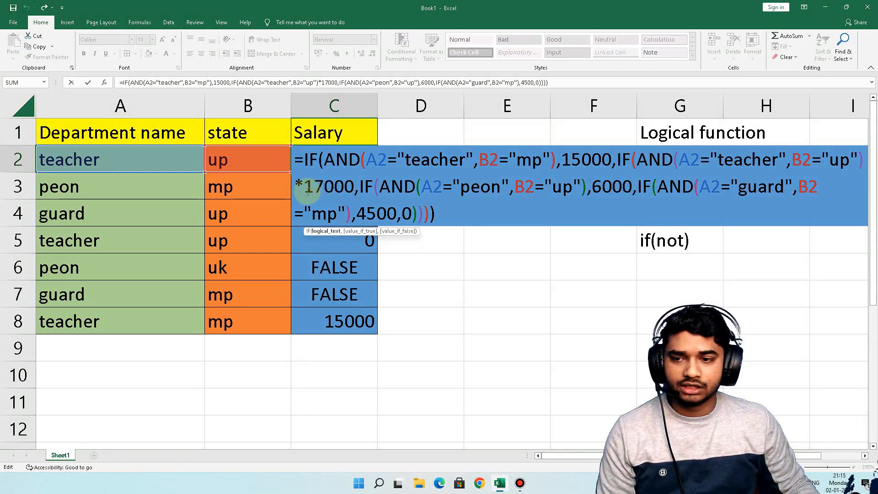
{"action": "left_click", "coordinate": [864, 164]}
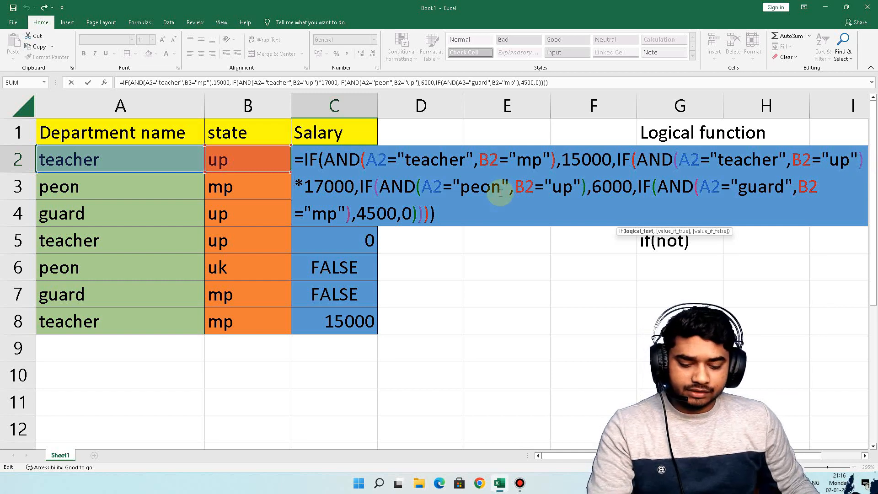
{"action": "left_click", "coordinate": [297, 186]}
{"action": "type", "text": ","}
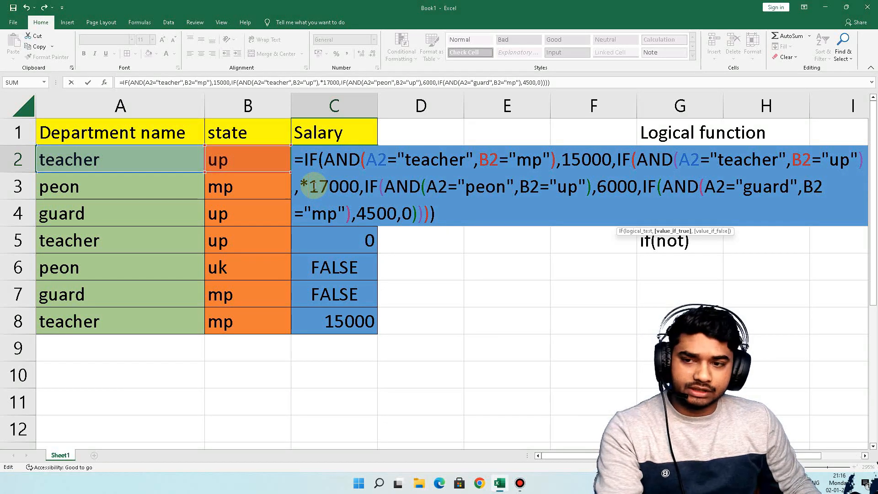
{"action": "key", "text": "Delete"}
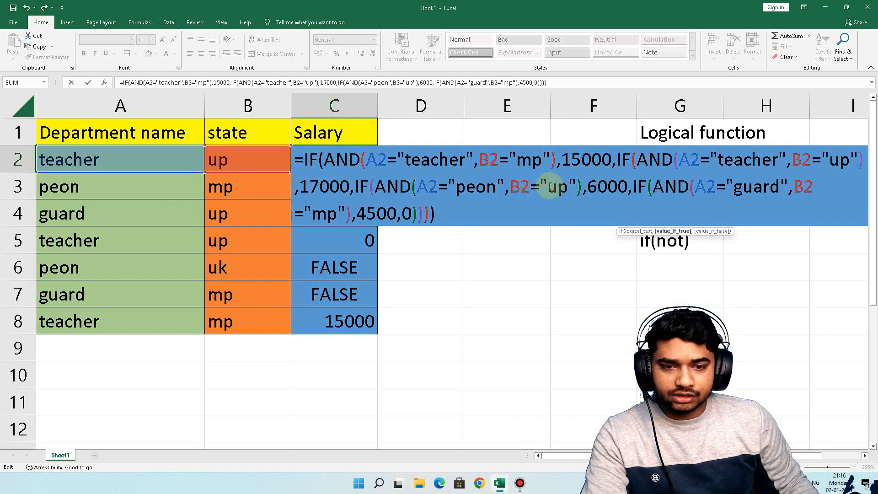
{"action": "right_click", "coordinate": [656, 194]}
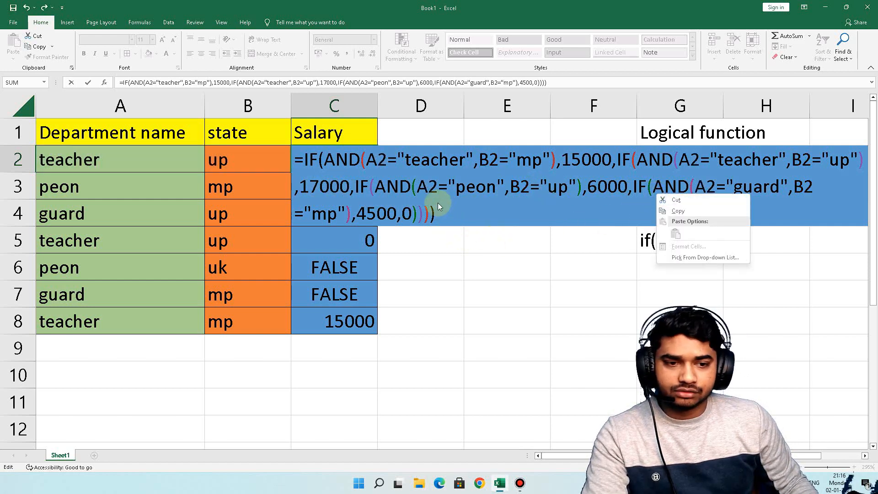
{"action": "key", "text": "Escape"}
{"action": "key", "text": "Return"}
{"action": "left_click", "coordinate": [366, 169]}
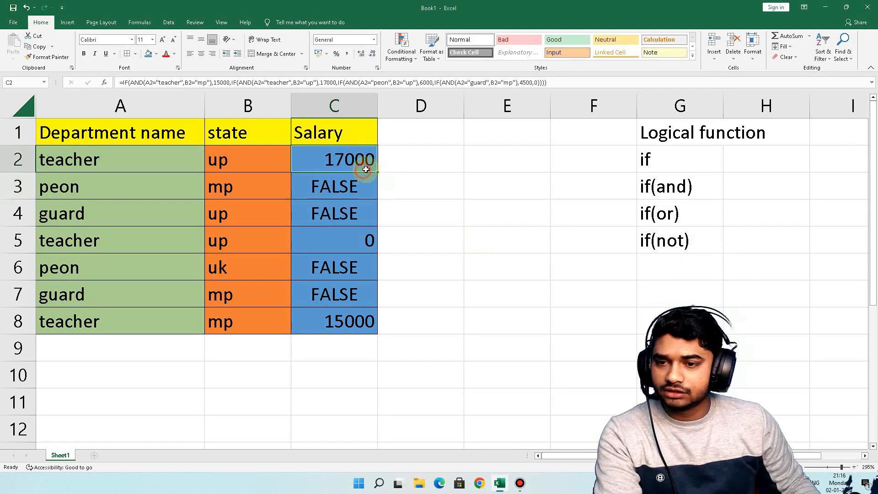
{"action": "left_click_drag", "start_coordinate": [378, 172], "coordinate": [371, 329]}
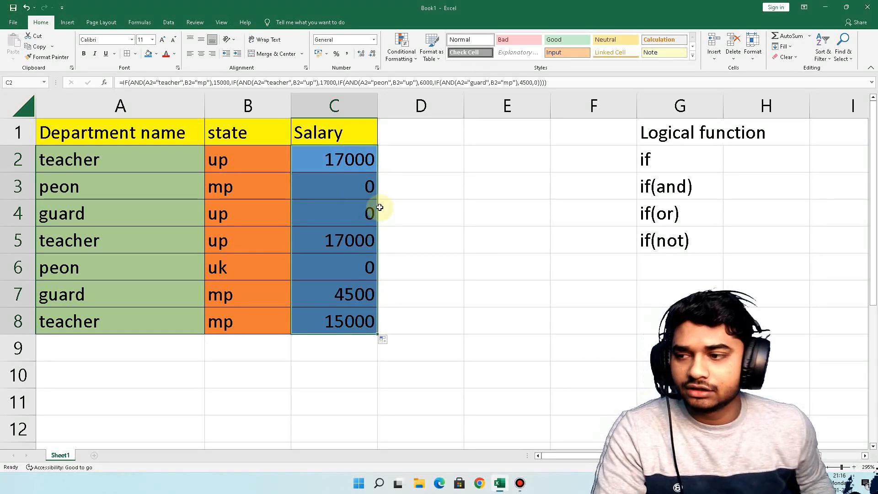
Review the nested IF(AND) formula in C2 and check the salary results in C3:C4 and row 6
{"action": "left_click", "coordinate": [362, 159]}
{"action": "double_click", "coordinate": [364, 162]}
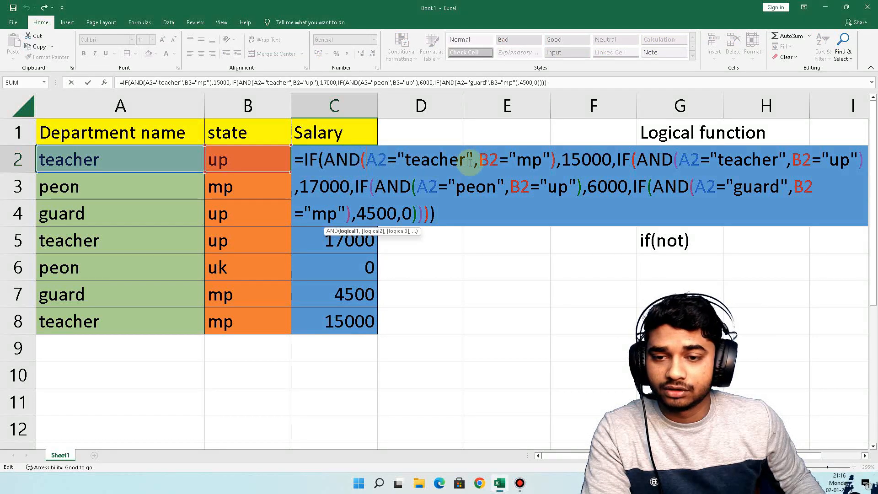
{"action": "right_click", "coordinate": [547, 162]}
{"action": "left_click", "coordinate": [427, 169]}
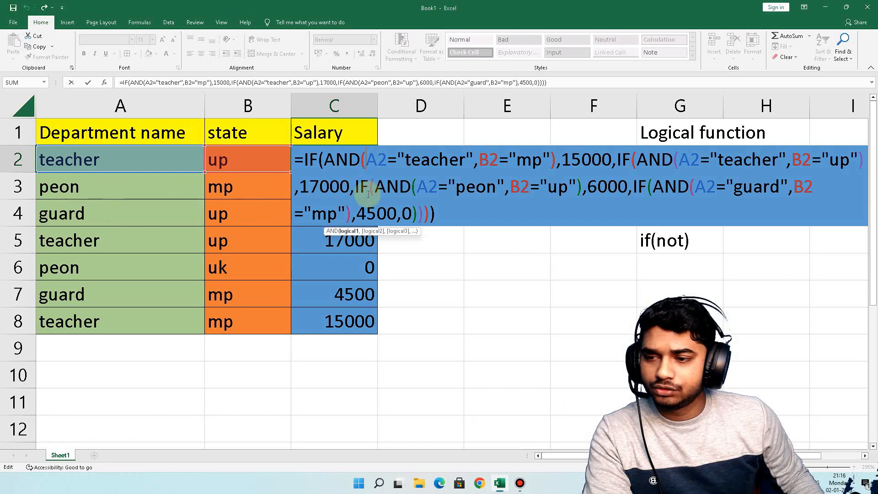
{"action": "key", "text": "Return"}
{"action": "left_click_drag", "start_coordinate": [353, 198], "coordinate": [353, 214]}
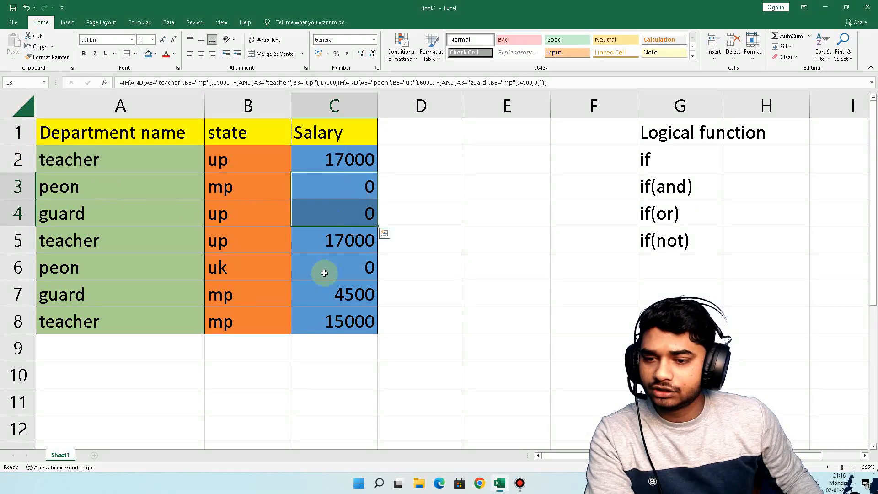
{"action": "left_click_drag", "start_coordinate": [98, 259], "coordinate": [324, 268]}
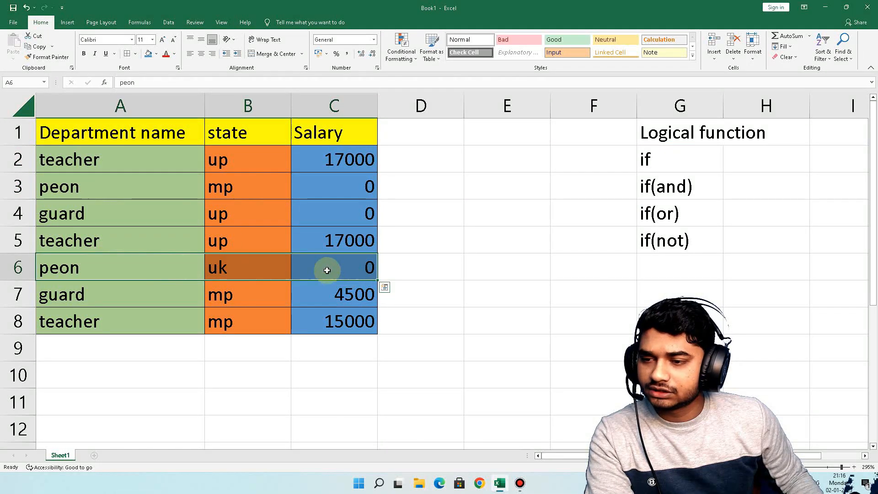
Change the state condition of the peon test in the C2 formula to "mp" and refill the formula down to C8
{"action": "left_click", "coordinate": [148, 194]}
{"action": "left_click_drag", "start_coordinate": [167, 194], "coordinate": [325, 190]}
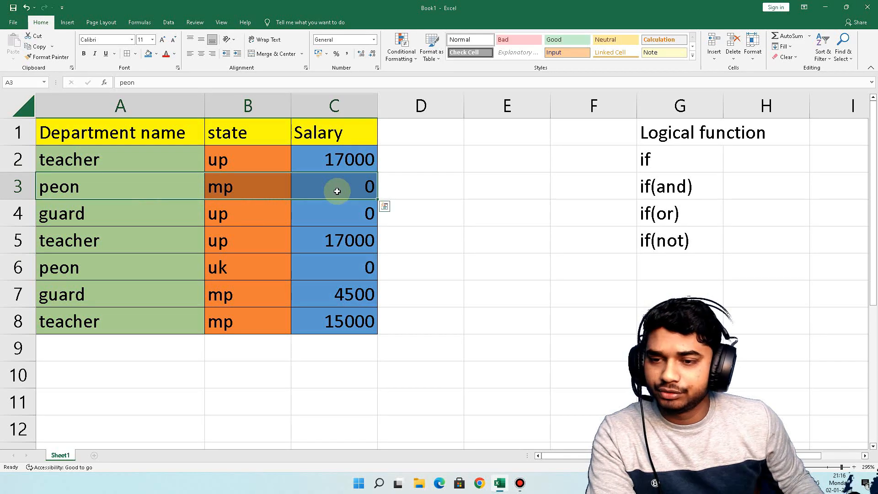
{"action": "double_click", "coordinate": [355, 160]}
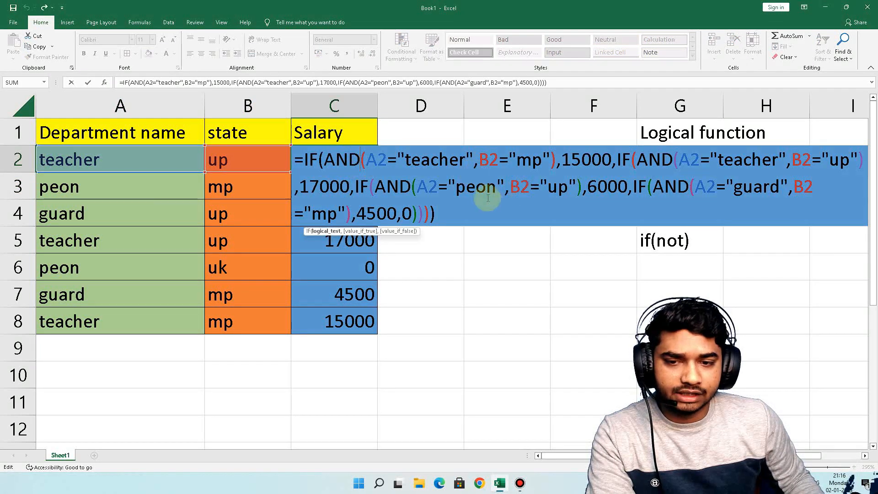
{"action": "left_click_drag", "start_coordinate": [569, 197], "coordinate": [483, 196]}
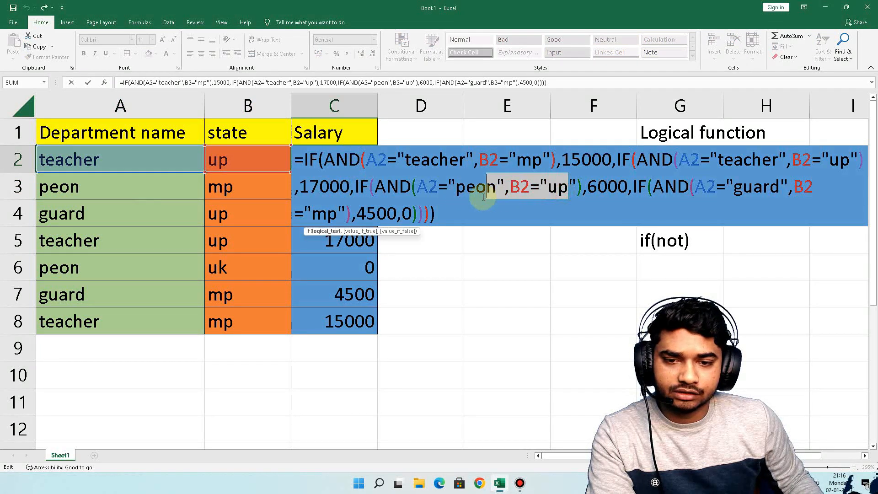
{"action": "left_click", "coordinate": [548, 187]}
{"action": "left_click", "coordinate": [570, 188]}
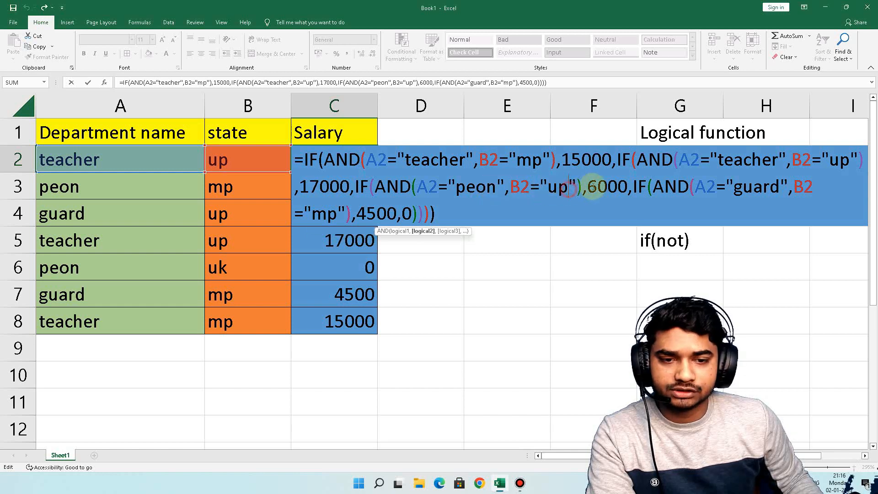
{"action": "left_click_drag", "start_coordinate": [598, 187], "coordinate": [619, 186]}
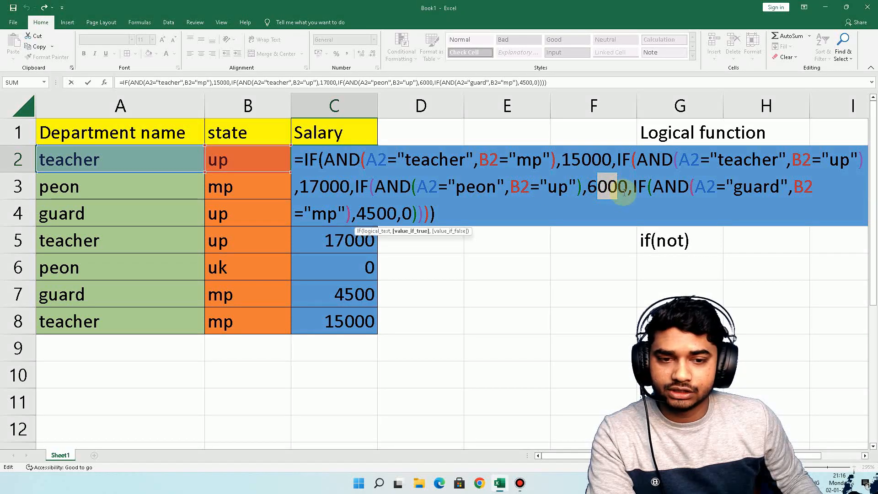
{"action": "double_click", "coordinate": [557, 188]}
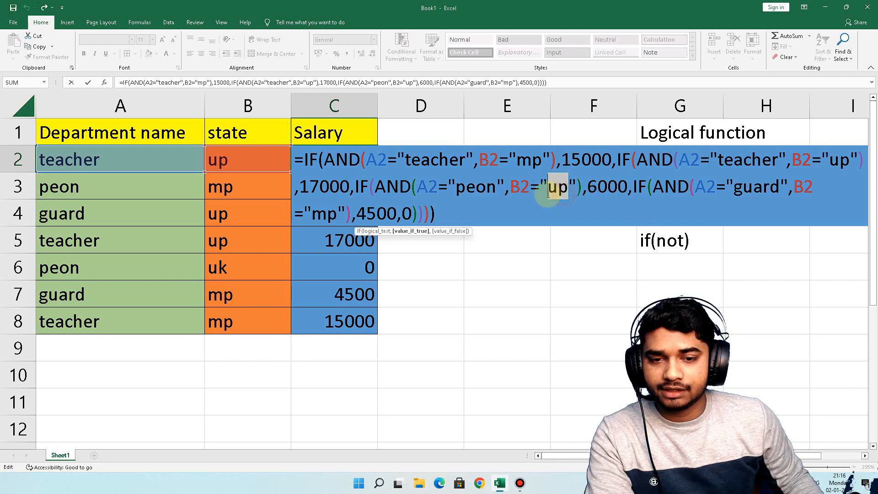
{"action": "type", "text": "mp"}
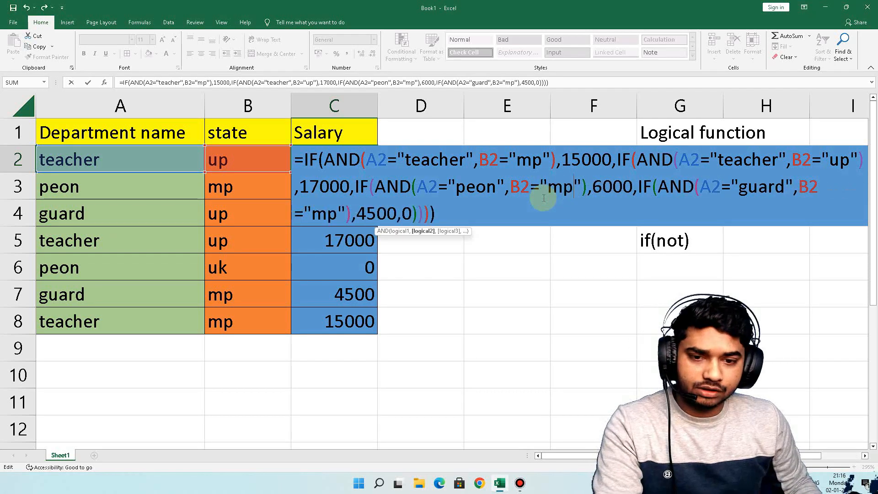
{"action": "key", "text": "Return"}
{"action": "left_click", "coordinate": [374, 168]}
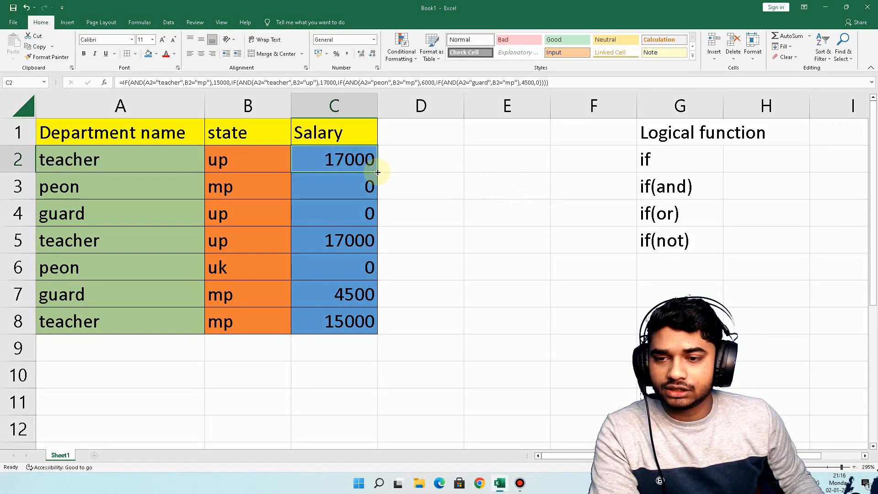
{"action": "left_click_drag", "start_coordinate": [377, 172], "coordinate": [378, 333]}
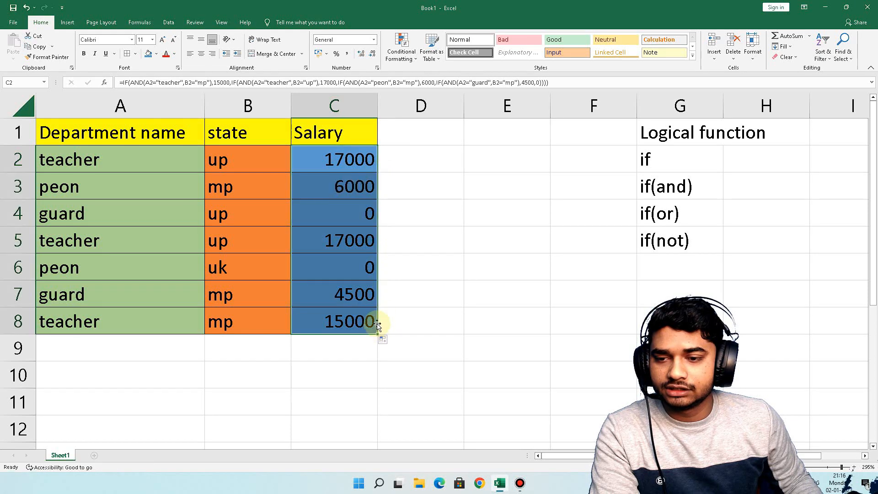
Set the state of the guard in B4 to mp
{"action": "left_click", "coordinate": [363, 208]}
{"action": "left_click", "coordinate": [216, 220]}
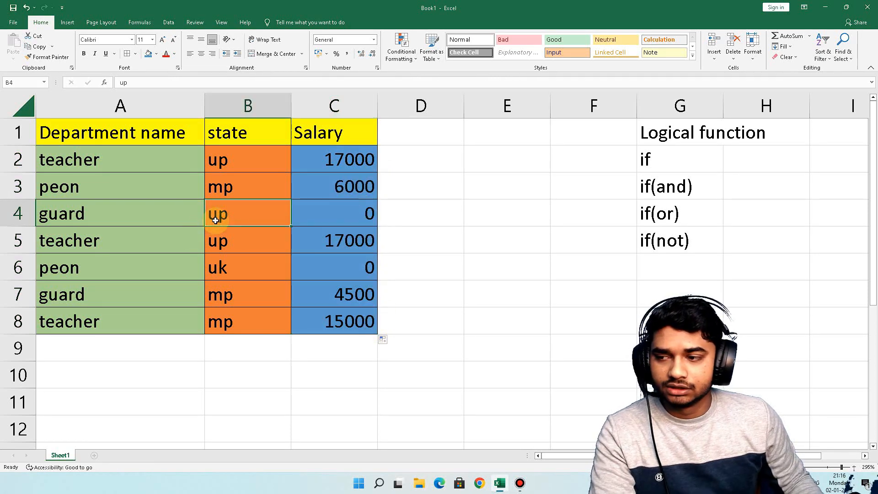
{"action": "type", "text": "m"}
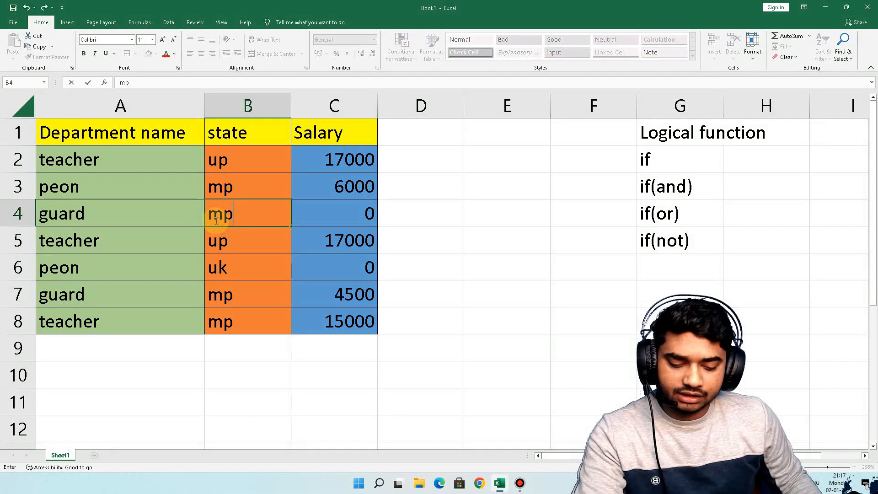
{"action": "key", "text": "Return"}
Set the state of the peon in B6 to mp
{"action": "left_click", "coordinate": [263, 267]}
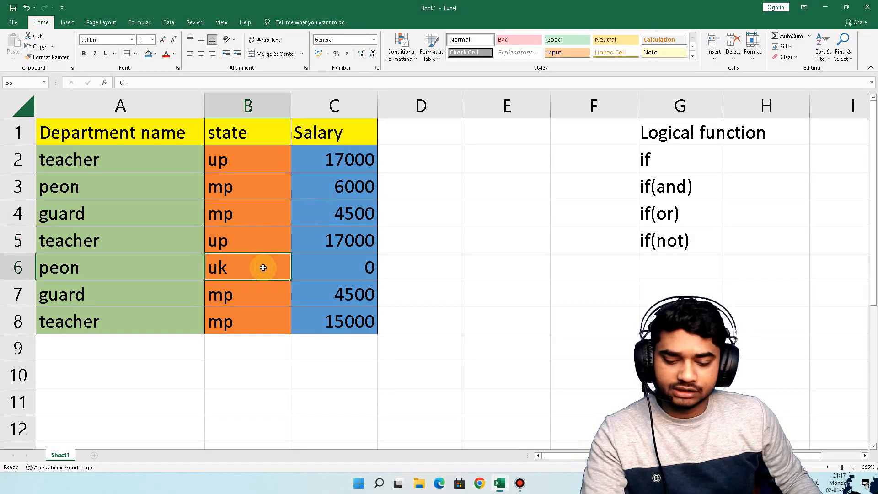
{"action": "type", "text": "up"}
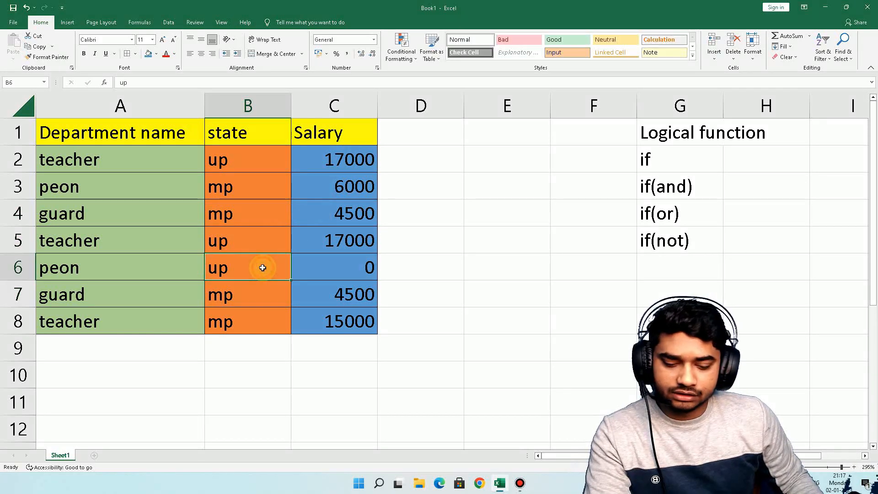
{"action": "key", "text": "BackSpace"}
{"action": "key", "text": "BackSpace"}
{"action": "type", "text": "m"}
{"action": "key", "text": "Return"}
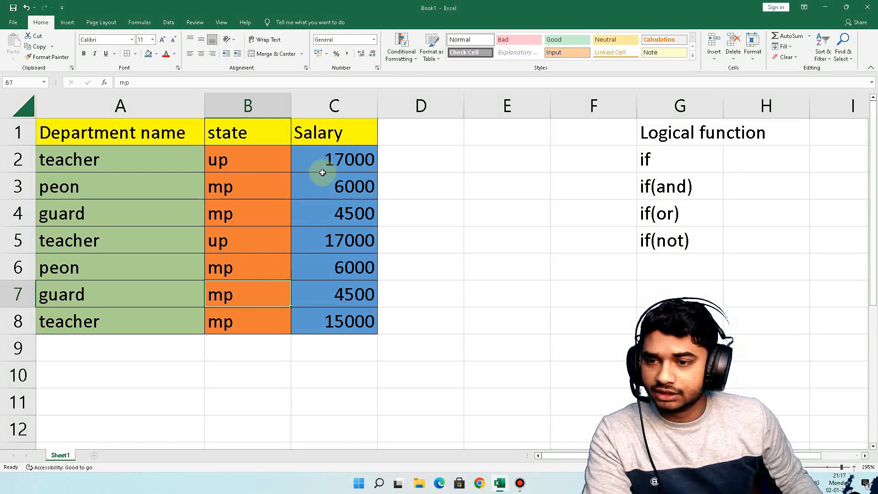
Examine the salary results in column C and the conditions of the nested IF(AND) formula in C2
{"action": "left_click_drag", "start_coordinate": [319, 170], "coordinate": [320, 305]}
{"action": "left_click", "coordinate": [225, 230]}
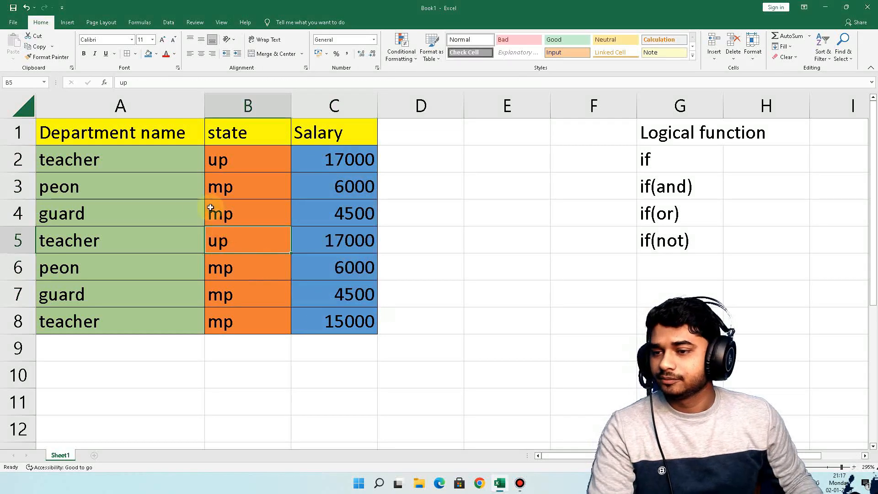
{"action": "left_click", "coordinate": [137, 162]}
{"action": "left_click", "coordinate": [346, 166]}
{"action": "double_click", "coordinate": [346, 167]}
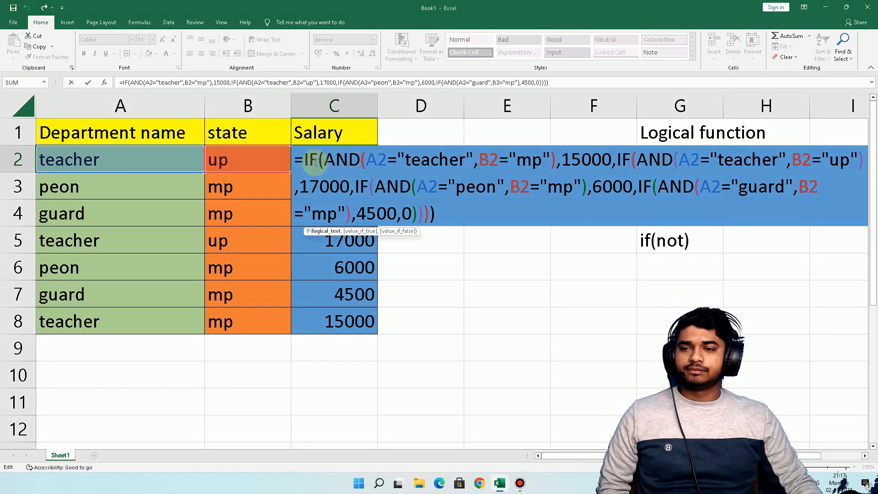
{"action": "left_click_drag", "start_coordinate": [315, 163], "coordinate": [849, 165]}
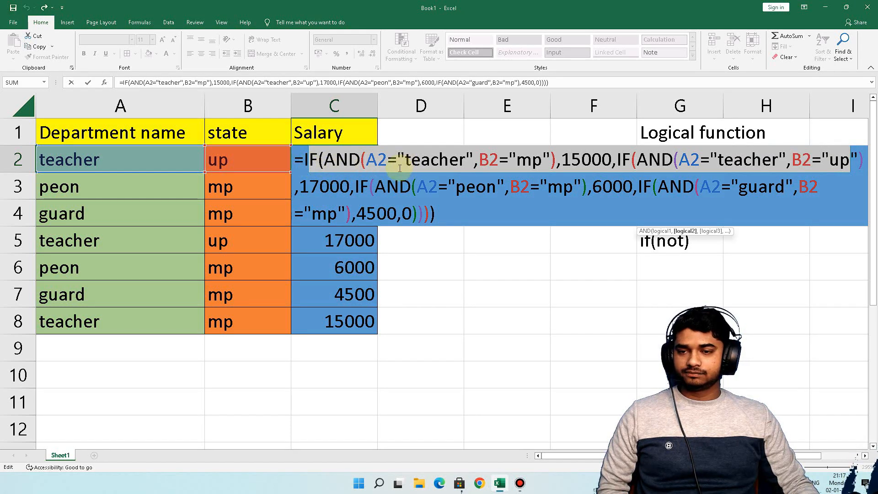
{"action": "left_click_drag", "start_coordinate": [406, 161], "coordinate": [461, 163]}
{"action": "left_click", "coordinate": [502, 164]}
{"action": "left_click", "coordinate": [527, 161]}
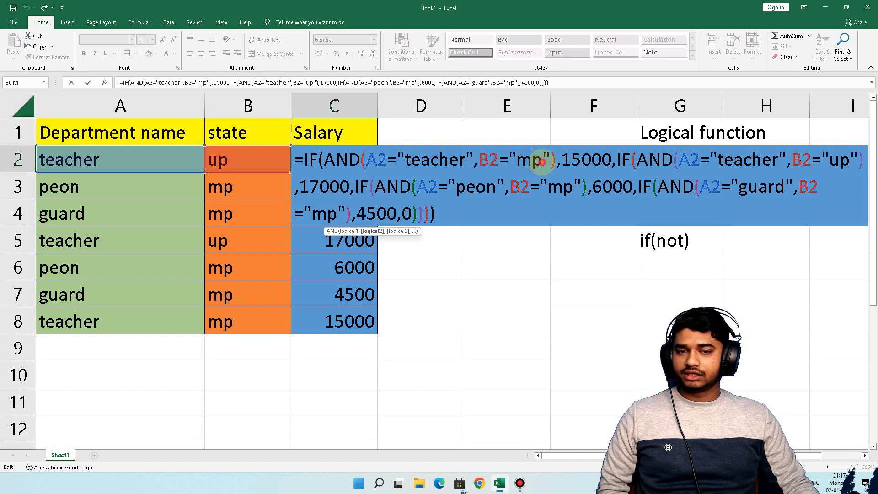
{"action": "left_click", "coordinate": [543, 161]}
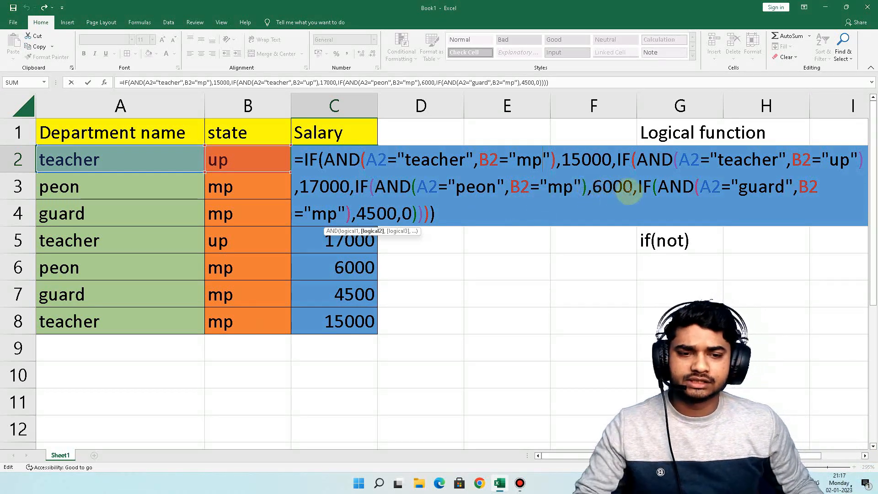
Insert another nested IF(AND) test after 6000 in the C2 formula with the conditions a2="peon" and b2="up"
{"action": "left_click", "coordinate": [633, 190]}
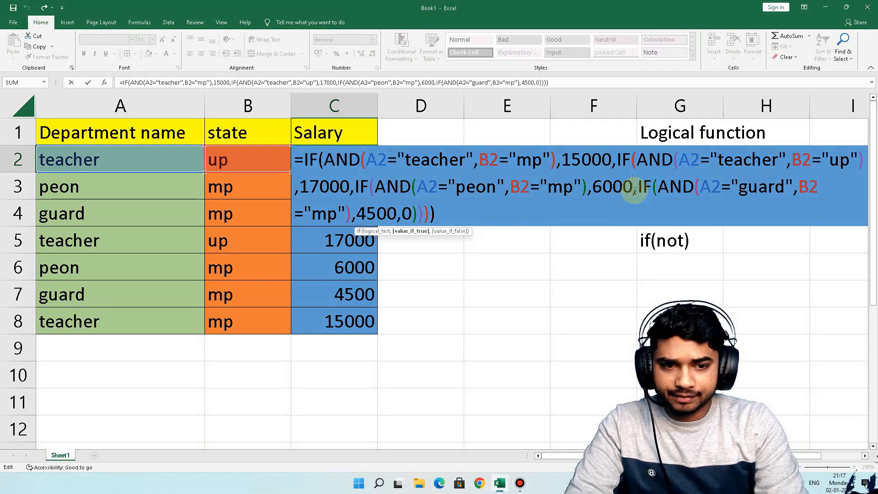
{"action": "type", "text": "if"}
{"action": "key", "text": "BackSpace"}
{"action": "key", "text": "BackSpace"}
{"action": "type", "text": ",if"}
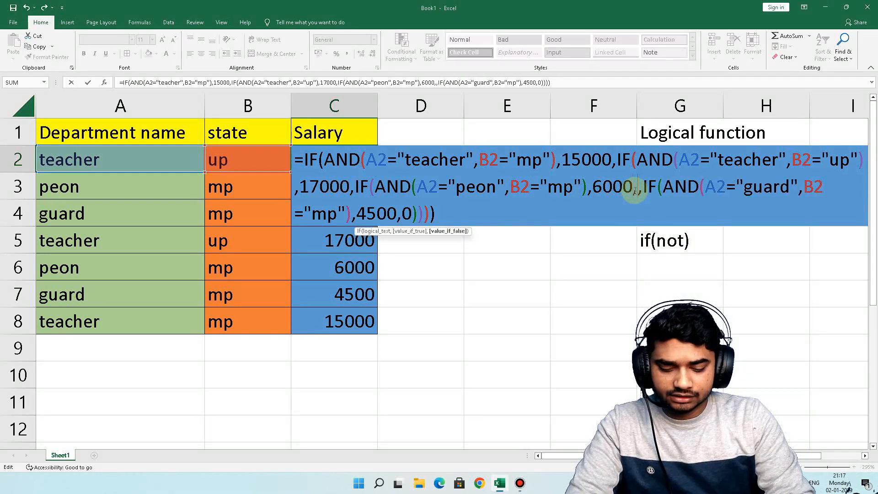
{"action": "type", "text": "(an"}
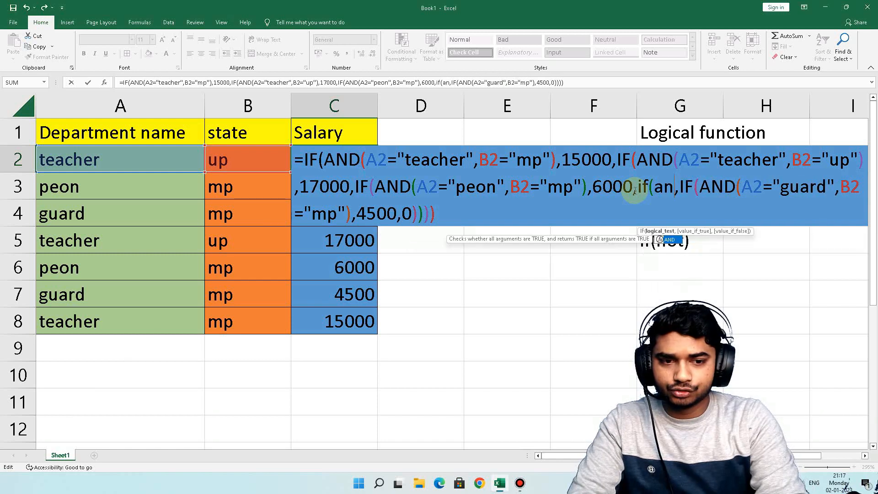
{"action": "type", "text": "d(a2"}
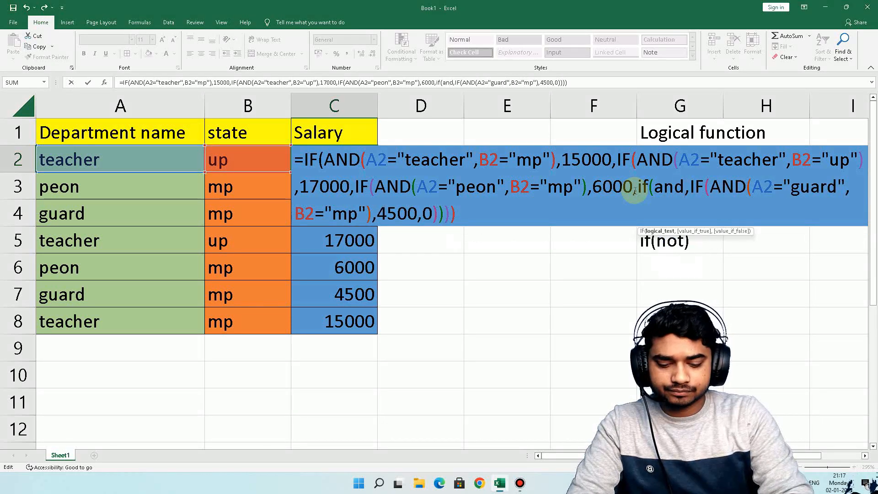
{"action": "type", "text": "=\""}
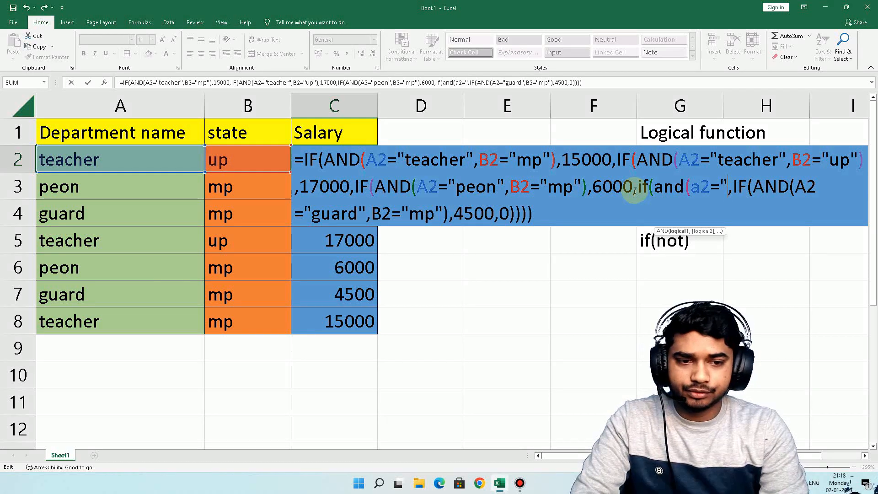
{"action": "type", "text": "peon"}
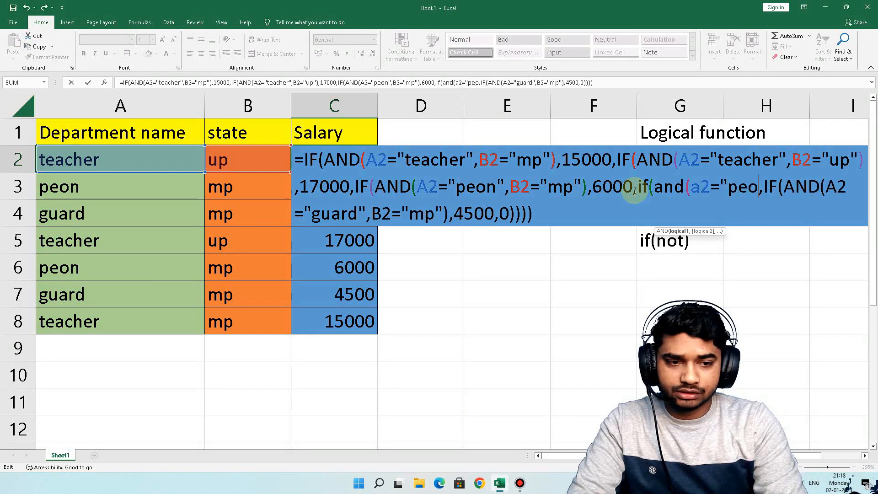
{"action": "type", "text": "\""}
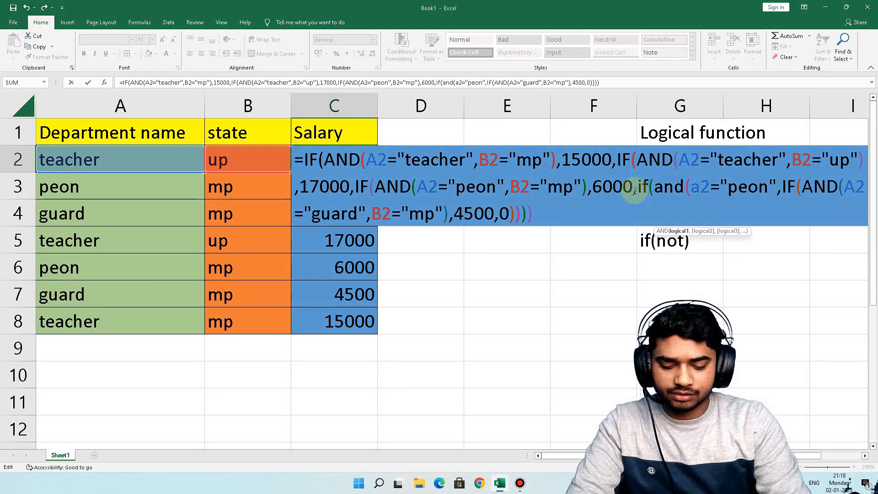
{"action": "type", "text": ",b2="}
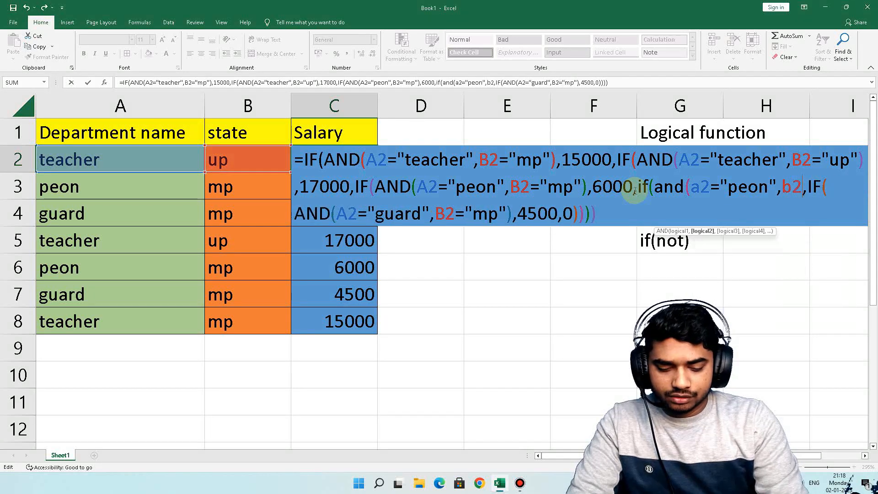
{"action": "type", "text": "\"up\""}
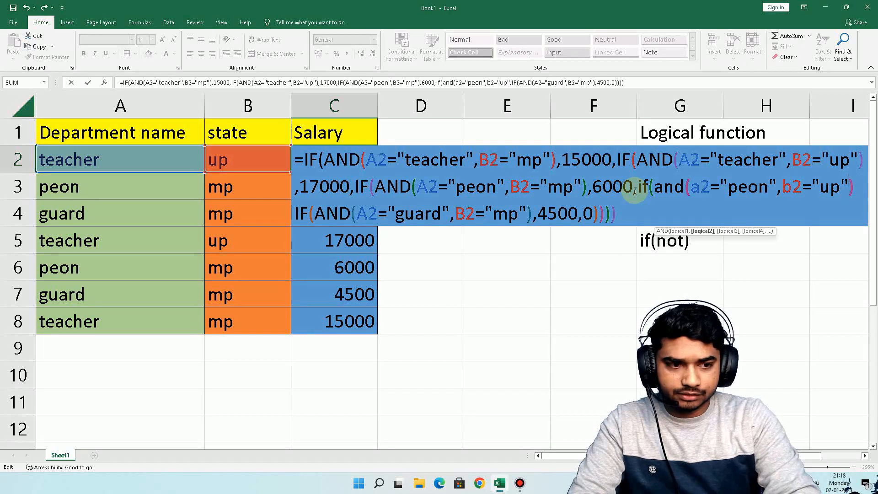
Give the new peon and up test in the C2 formula the result 3500 and commit the formula
{"action": "type", "text": ","}
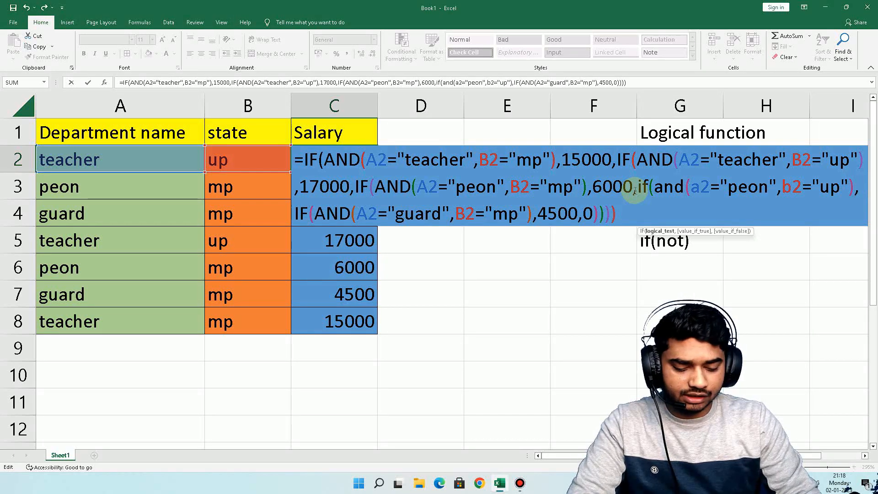
{"action": "type", "text": ","}
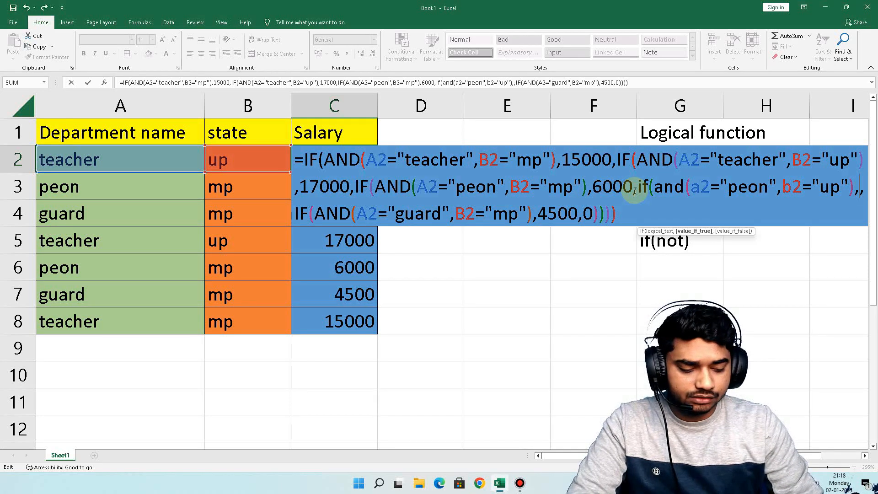
{"action": "type", "text": "35"}
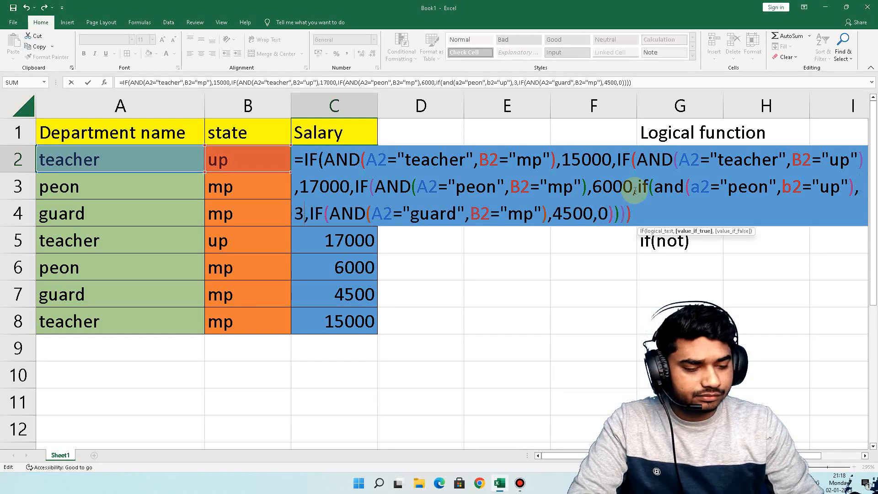
{"action": "type", "text": "000"}
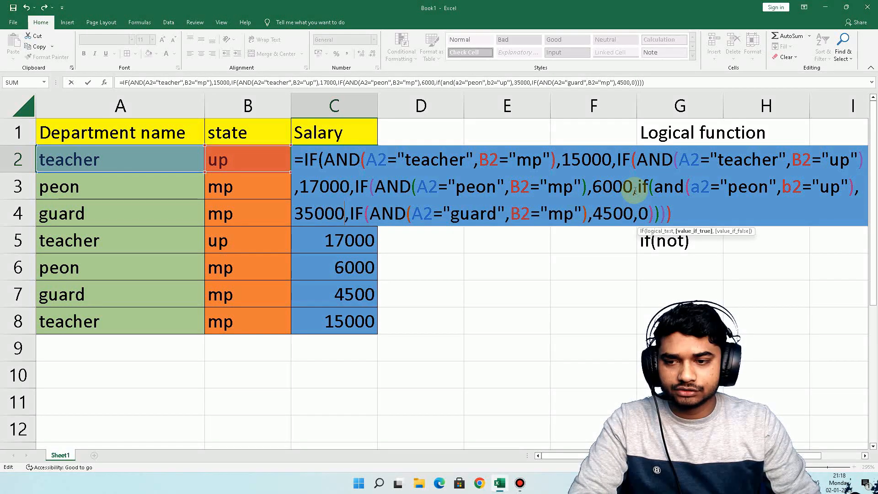
{"action": "key", "text": "BackSpace"}
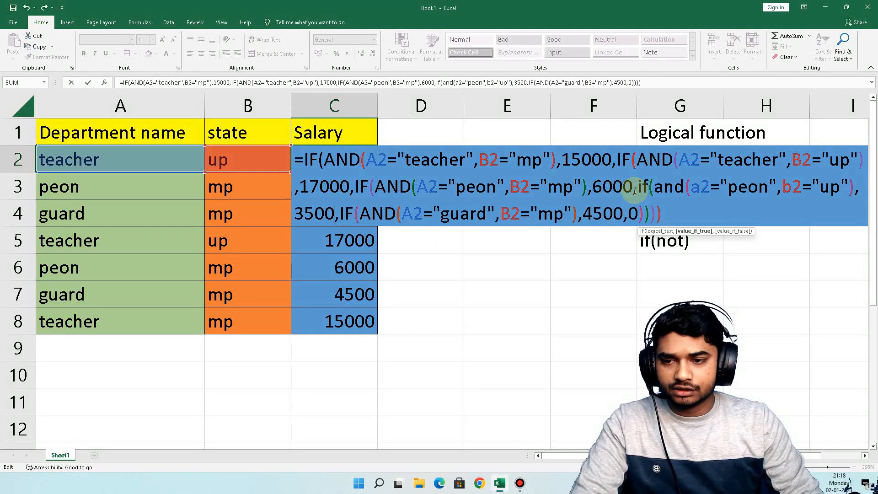
{"action": "key", "text": "Return"}
{"action": "key", "text": "Return"}
Copy the extended IF(AND) formula from C2 down the Salary column through C8
{"action": "scroll", "coordinate": [342, 133], "scroll_direction": "down", "scroll_amount": 1}
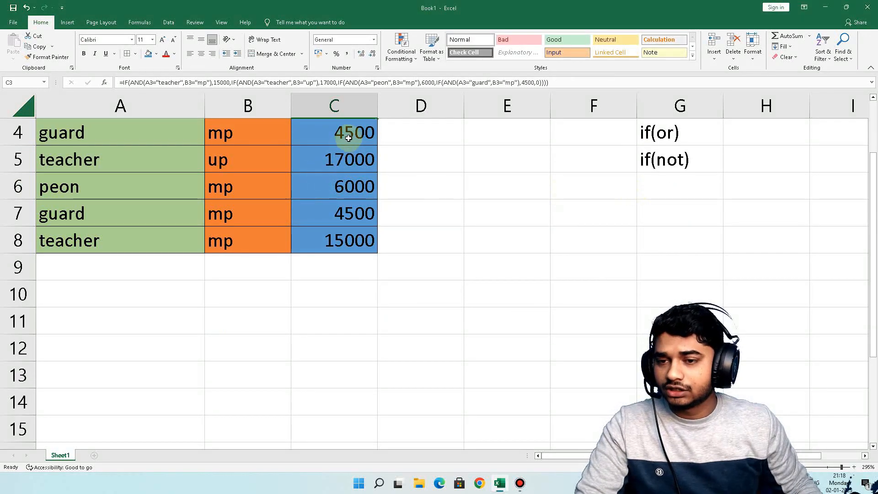
{"action": "scroll", "coordinate": [349, 133], "scroll_direction": "up", "scroll_amount": 1}
{"action": "left_click", "coordinate": [349, 156]}
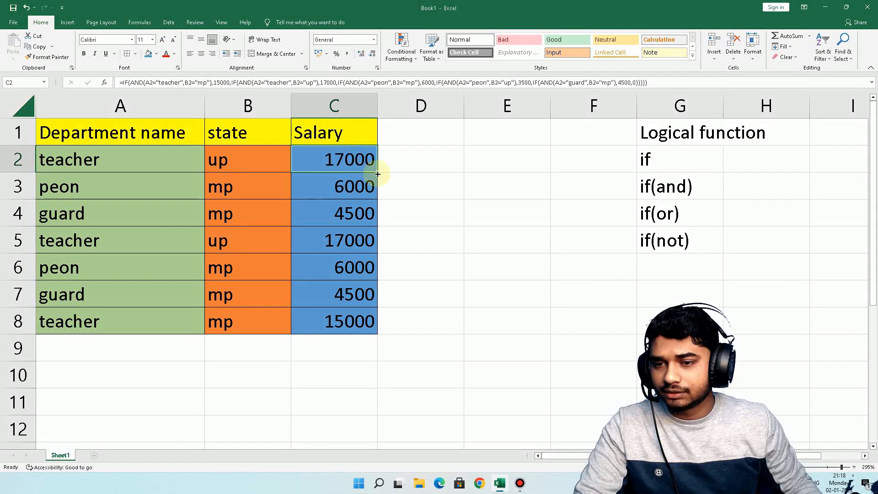
{"action": "left_click_drag", "start_coordinate": [377, 173], "coordinate": [379, 337]}
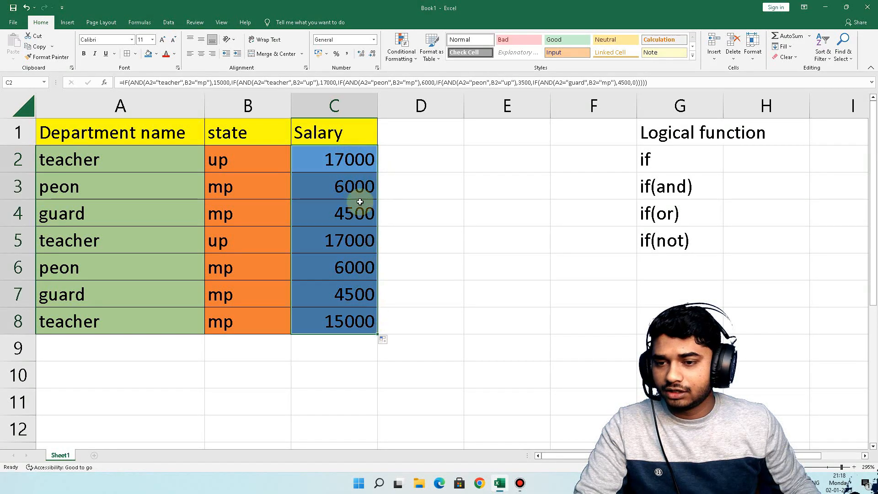
{"action": "left_click", "coordinate": [359, 167]}
Set the state of the peon in B3 to up
{"action": "left_click", "coordinate": [129, 195]}
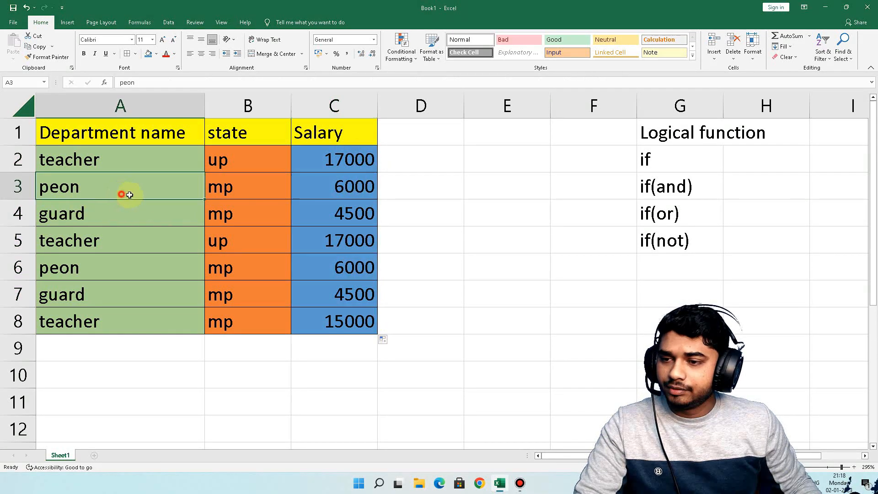
{"action": "left_click", "coordinate": [246, 194]}
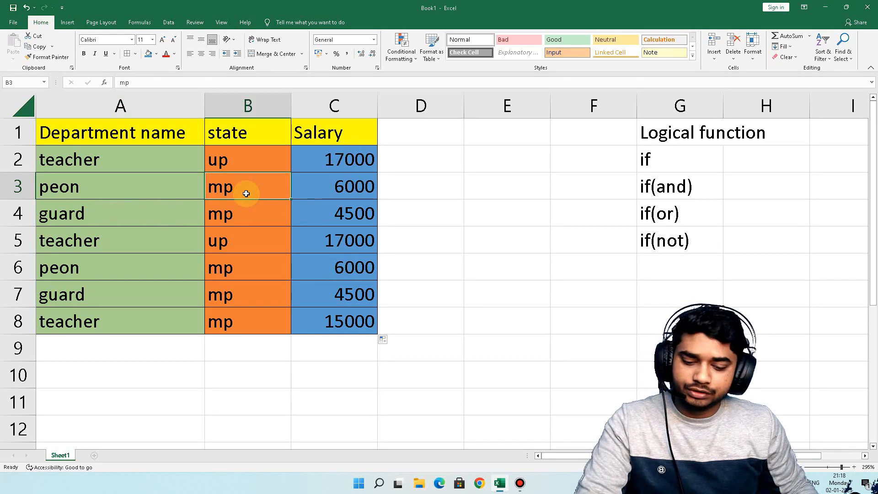
{"action": "type", "text": "u"}
{"action": "key", "text": "Return"}
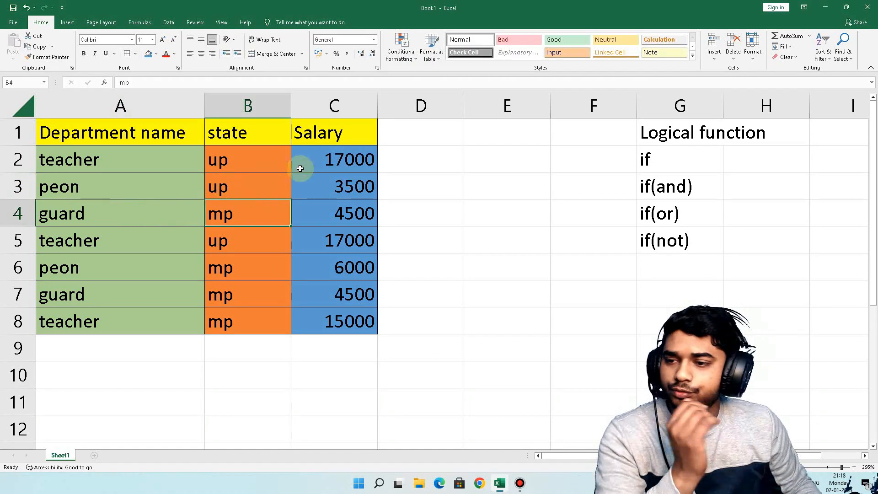
Examine the formula in C3 and compare the department, state and salary of the peon rows 3 and 6
{"action": "left_click", "coordinate": [351, 179]}
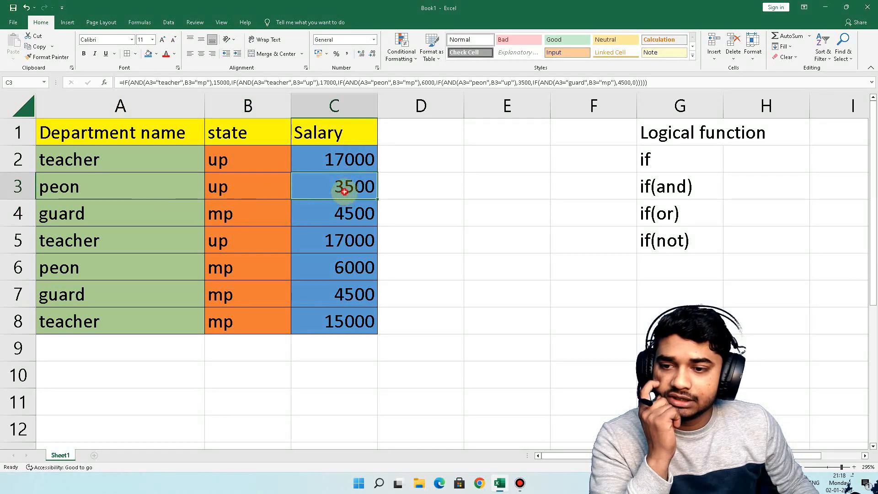
{"action": "double_click", "coordinate": [344, 191]}
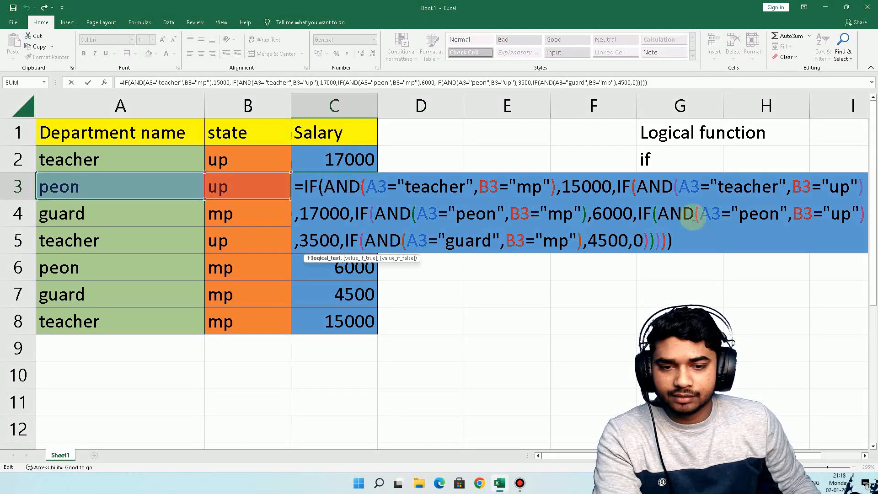
{"action": "right_click", "coordinate": [791, 222]}
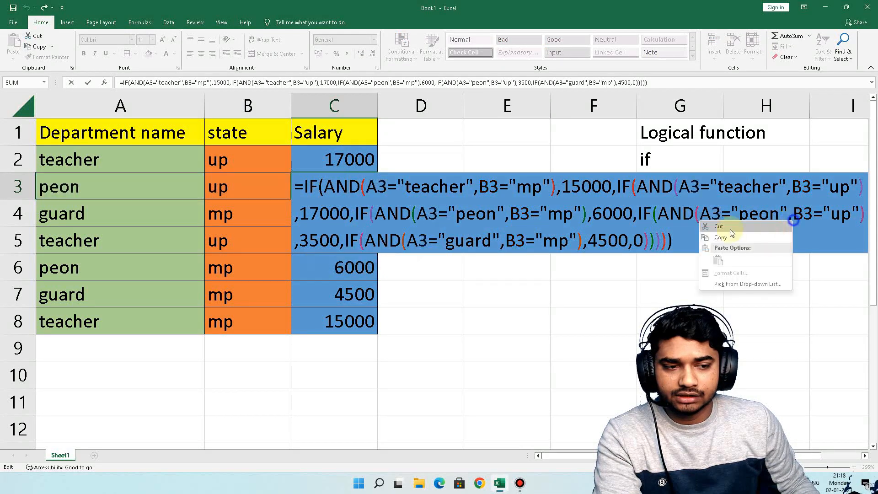
{"action": "left_click", "coordinate": [556, 219]}
{"action": "key", "text": "Return"}
{"action": "left_click", "coordinate": [345, 190]}
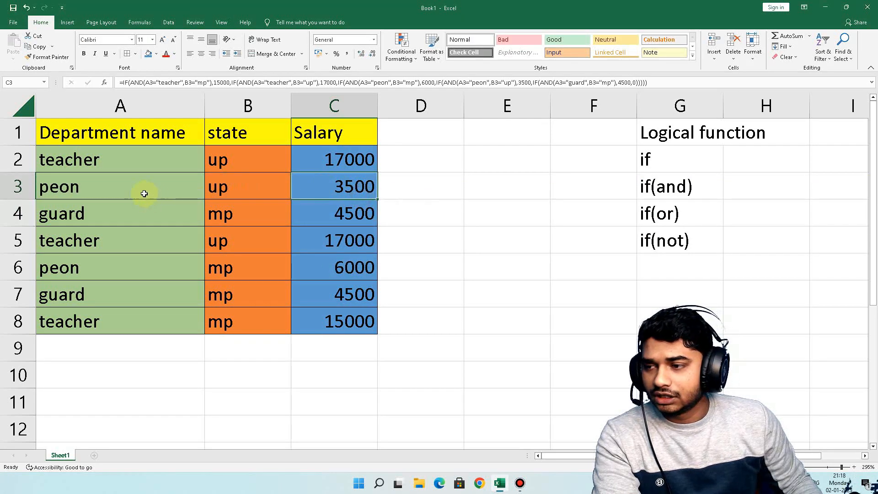
{"action": "left_click_drag", "start_coordinate": [143, 192], "coordinate": [338, 195]}
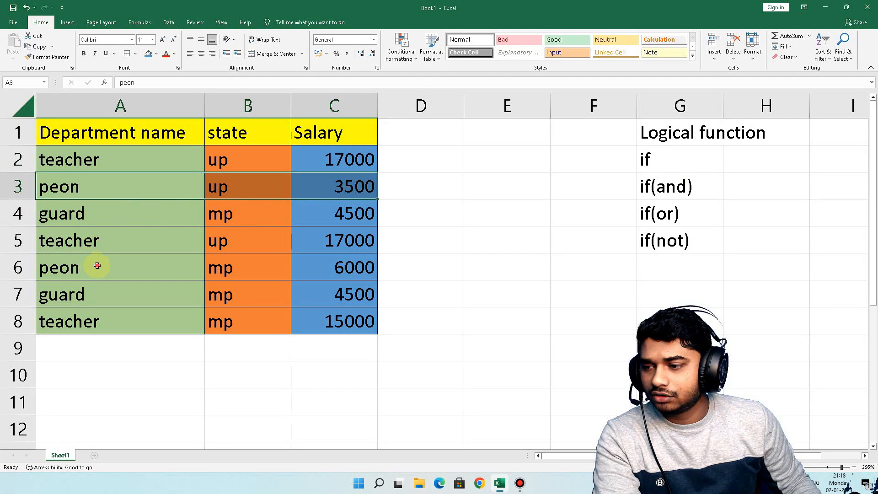
{"action": "left_click_drag", "start_coordinate": [97, 265], "coordinate": [332, 274]}
{"action": "left_click", "coordinate": [352, 183]}
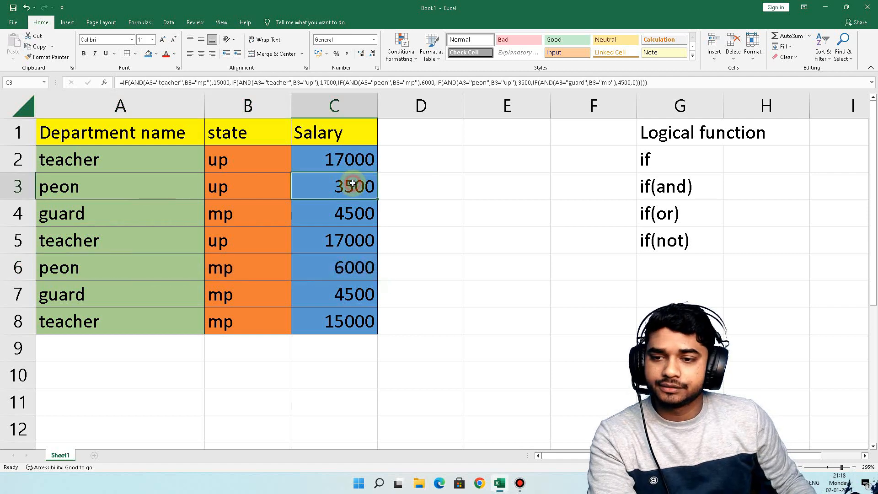
{"action": "left_click", "coordinate": [129, 160]}
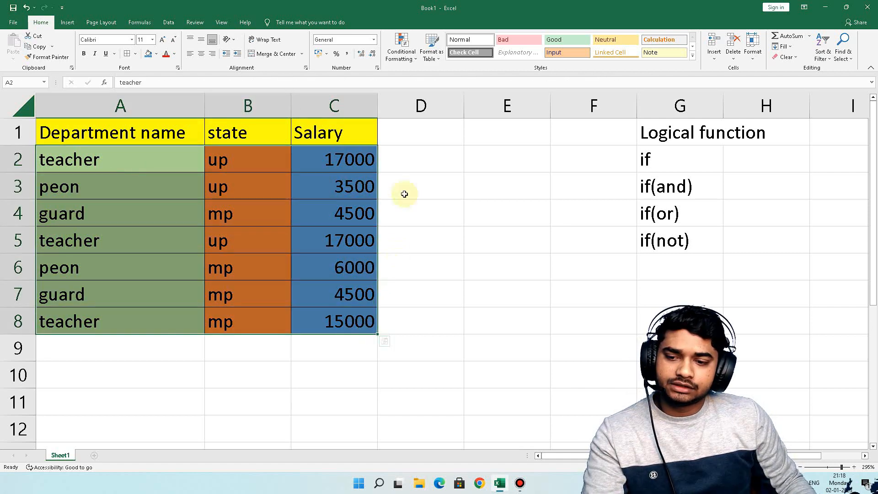
{"action": "left_click_drag", "start_coordinate": [92, 138], "coordinate": [353, 347]}
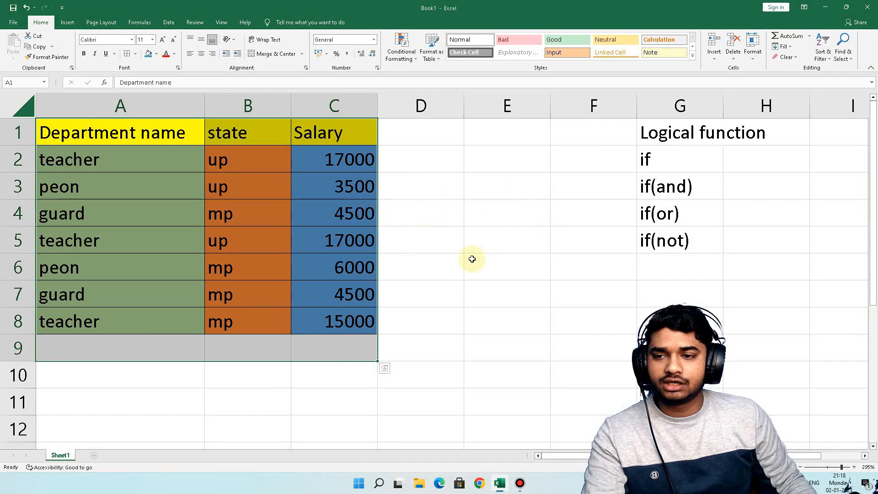
{"action": "left_click", "coordinate": [462, 161]}
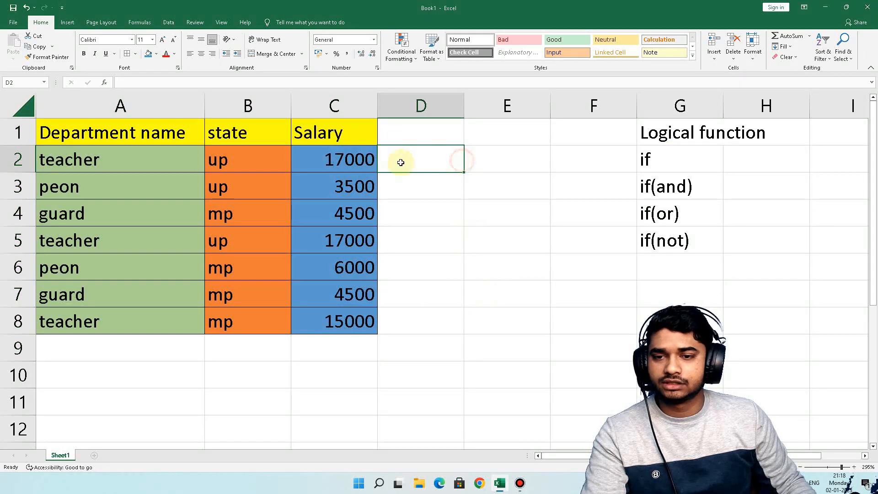
Try 20-20 as the department name in A2 and check the salary in C2
{"action": "left_click", "coordinate": [99, 155]}
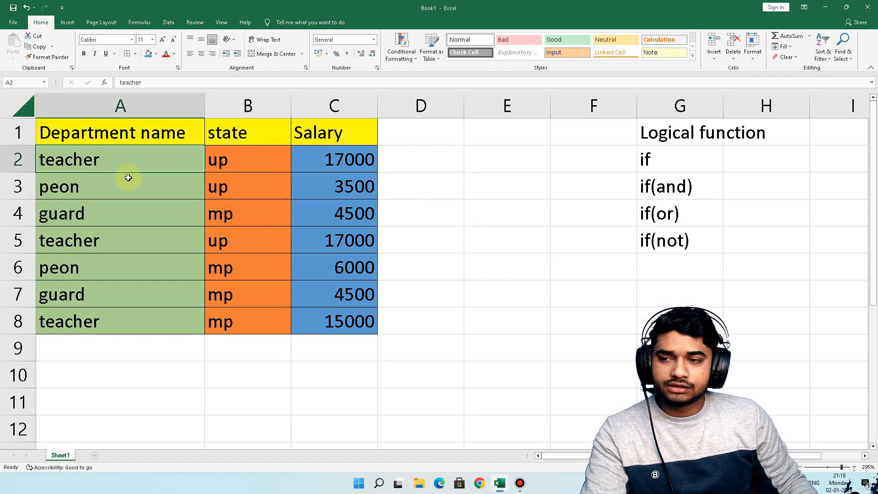
{"action": "type", "text": "20-"}
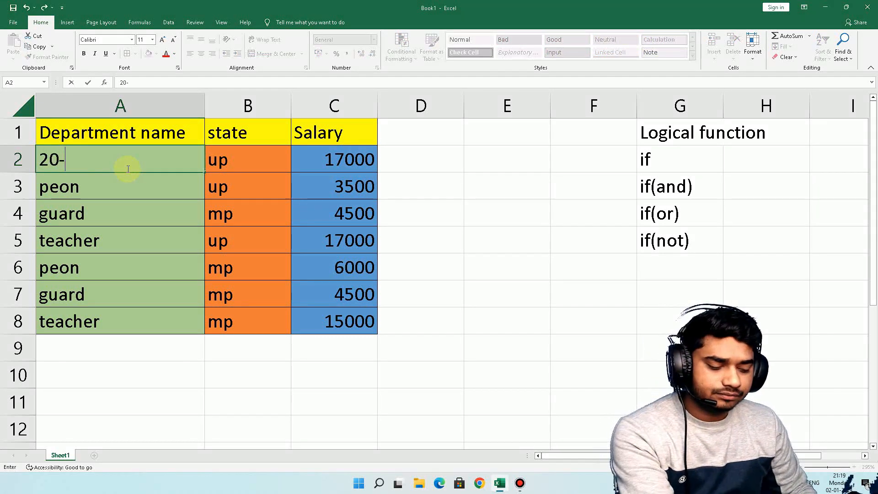
{"action": "type", "text": "20"}
{"action": "left_click", "coordinate": [238, 167]}
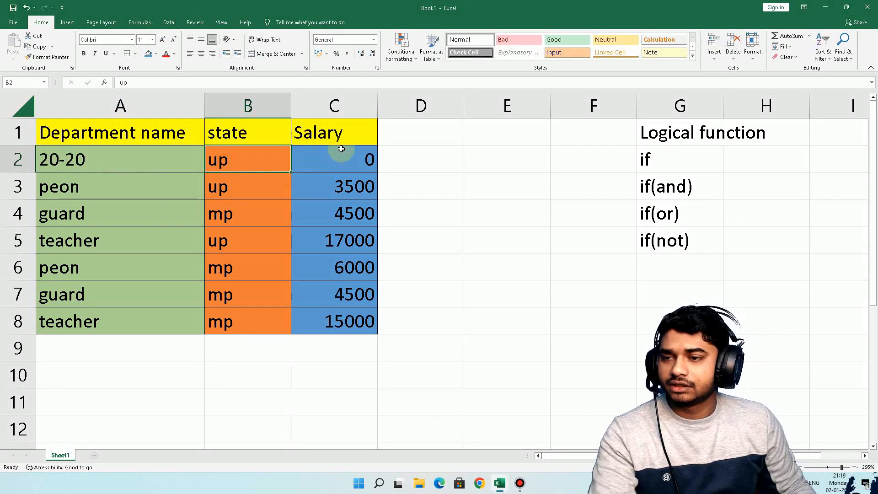
{"action": "left_click", "coordinate": [341, 149]}
{"action": "left_click", "coordinate": [261, 161]}
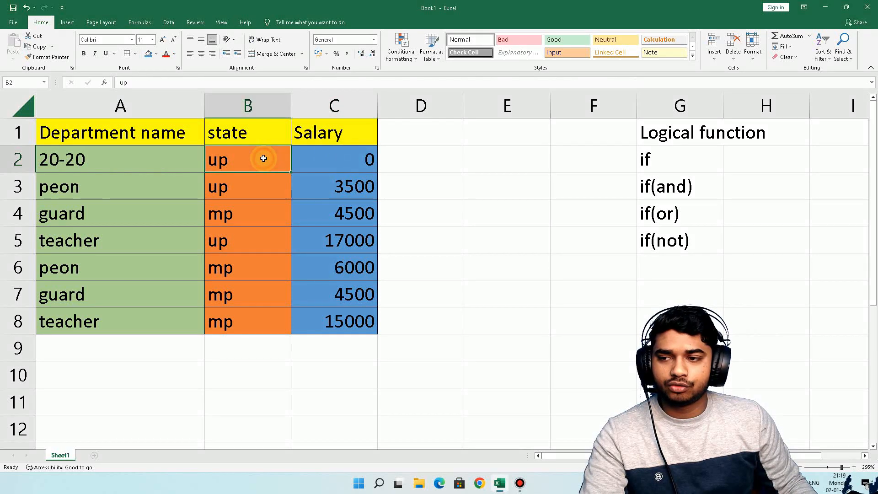
Review the nested IF(AND) formula in C2 and undo the department name change in A2
{"action": "double_click", "coordinate": [345, 162]}
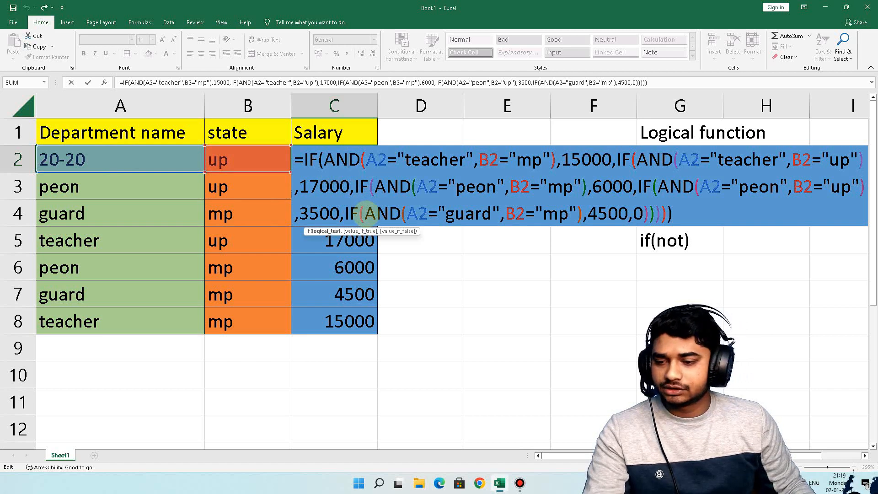
{"action": "key", "text": "ctrl+Return"}
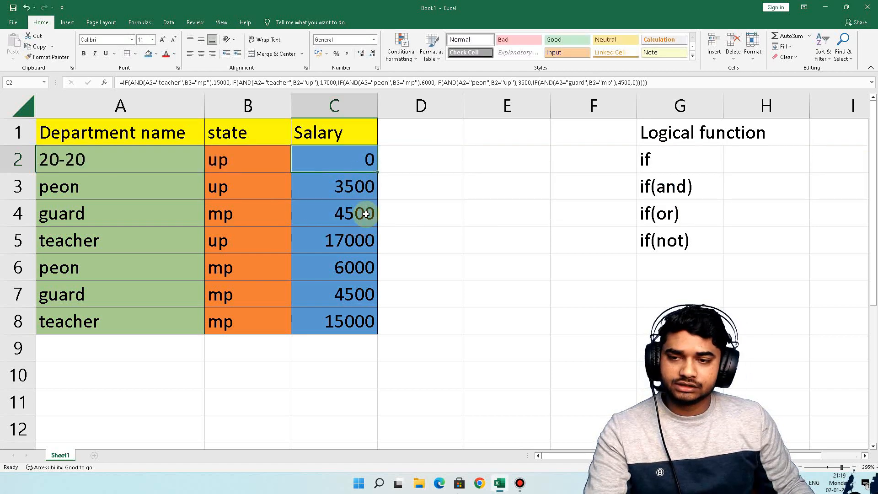
{"action": "key", "text": "ctrl+z"}
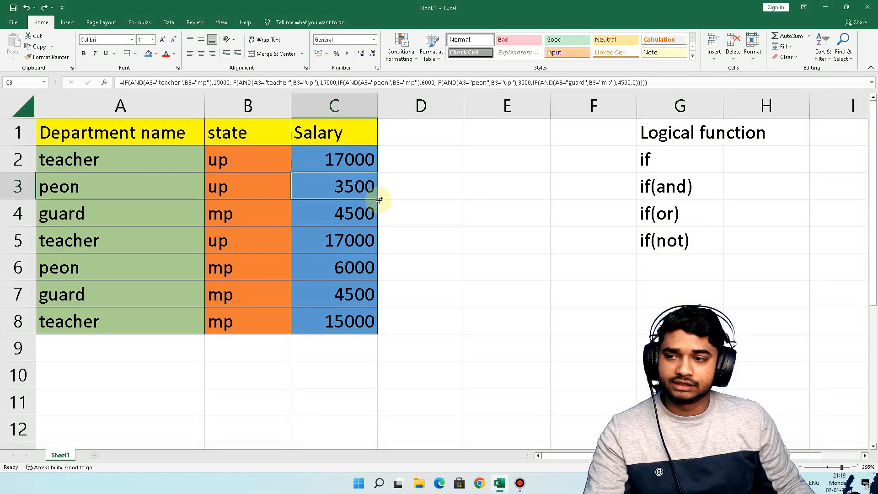
Review the salaries in column C and the if(and) and if(or) entries in the Logical function list
{"action": "left_click", "coordinate": [474, 197]}
{"action": "left_click_drag", "start_coordinate": [665, 169], "coordinate": [642, 170]}
{"action": "left_click", "coordinate": [382, 243]}
{"action": "left_click_drag", "start_coordinate": [335, 150], "coordinate": [452, 172]}
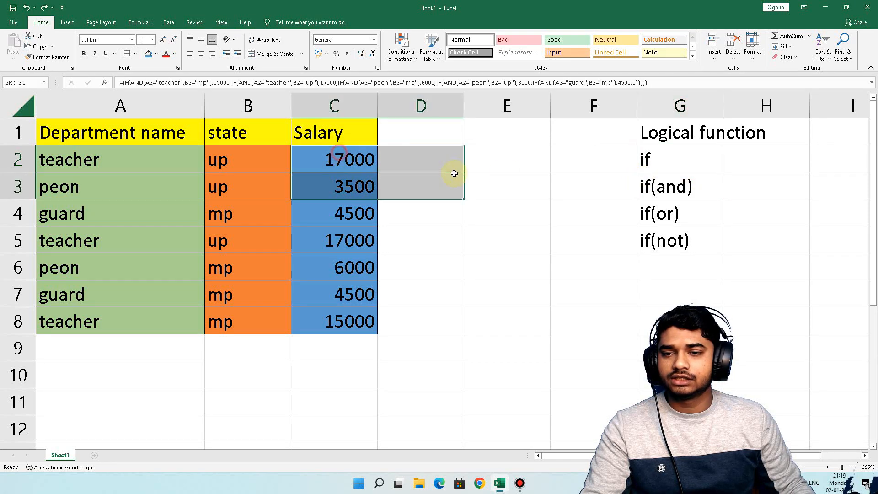
{"action": "left_click_drag", "start_coordinate": [680, 186], "coordinate": [362, 171]}
{"action": "left_click", "coordinate": [646, 211]}
{"action": "left_click", "coordinate": [659, 193]}
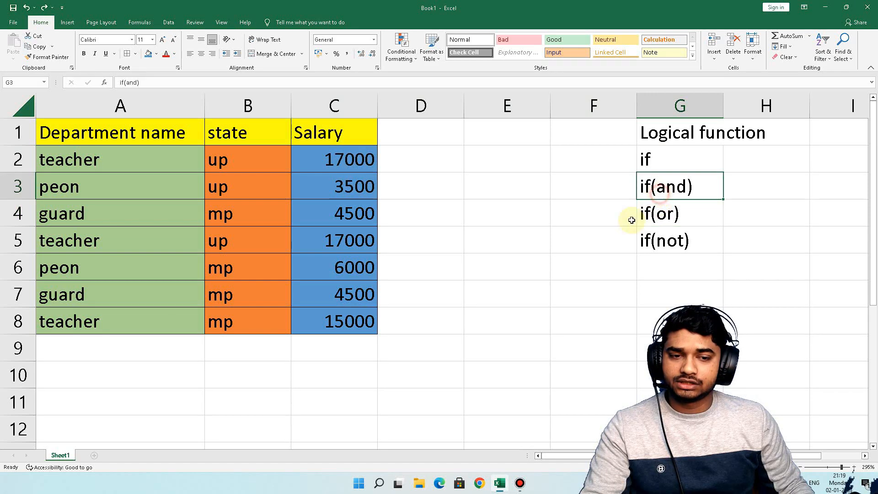
{"action": "left_click", "coordinate": [688, 214]}
Clear the salary formulas from C2:D8 to make room for the if(or) example
{"action": "left_click_drag", "start_coordinate": [373, 165], "coordinate": [387, 330]}
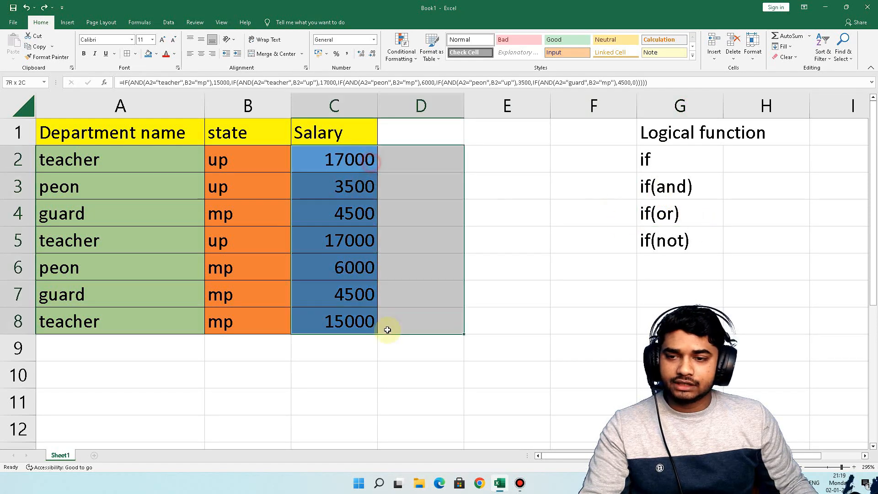
{"action": "key", "text": "Delete"}
{"action": "left_click", "coordinate": [657, 211]}
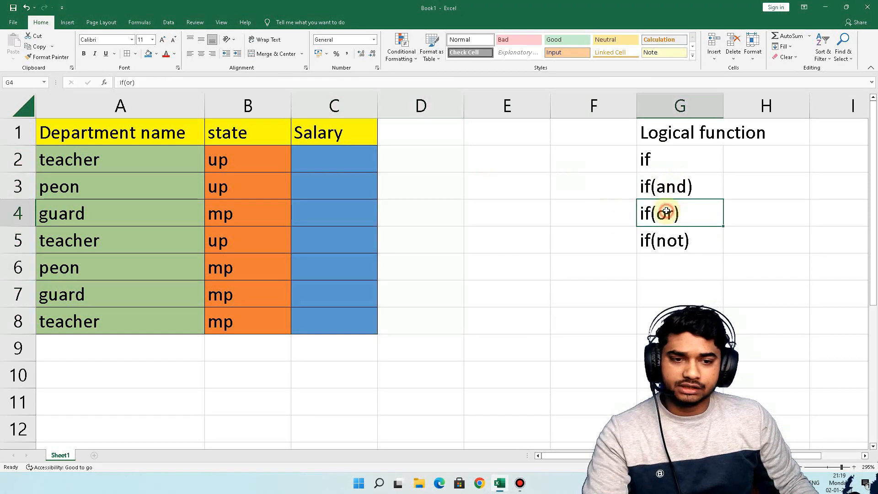
Start an IF(OR) formula in C2 with the conditions a2="peon" and a2="guard" as its logical test
{"action": "left_click", "coordinate": [345, 165]}
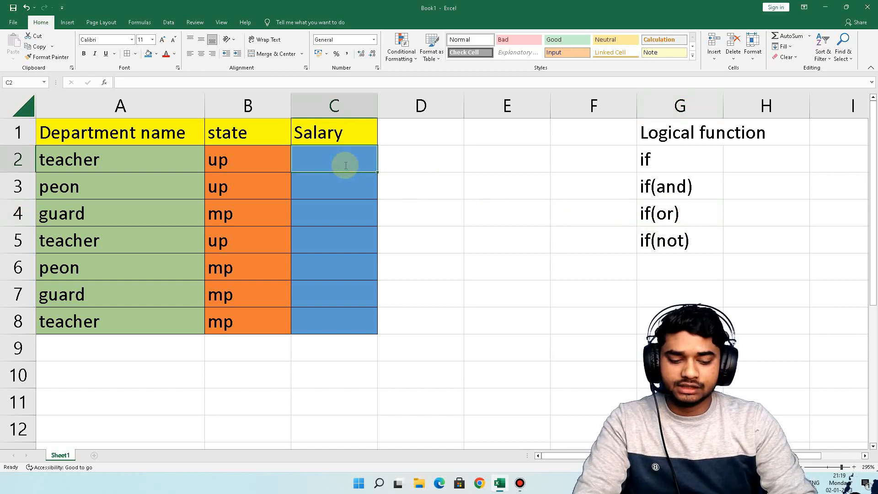
{"action": "type", "text": "="}
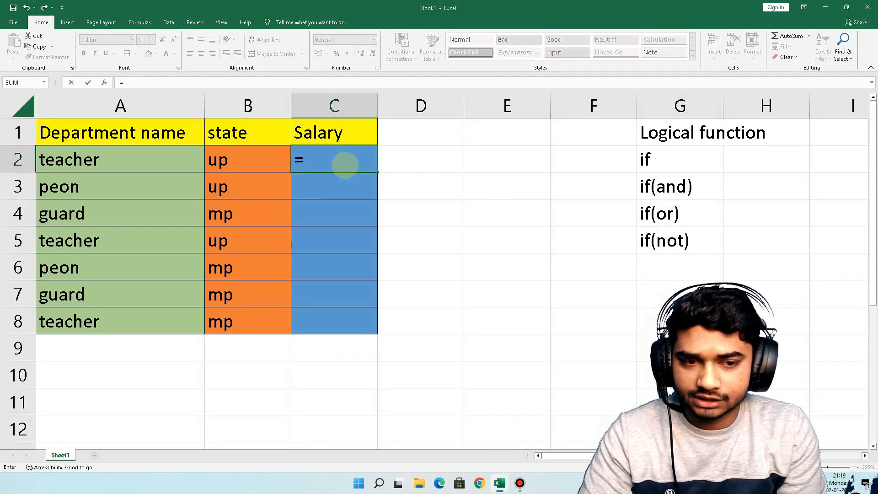
{"action": "type", "text": "if"}
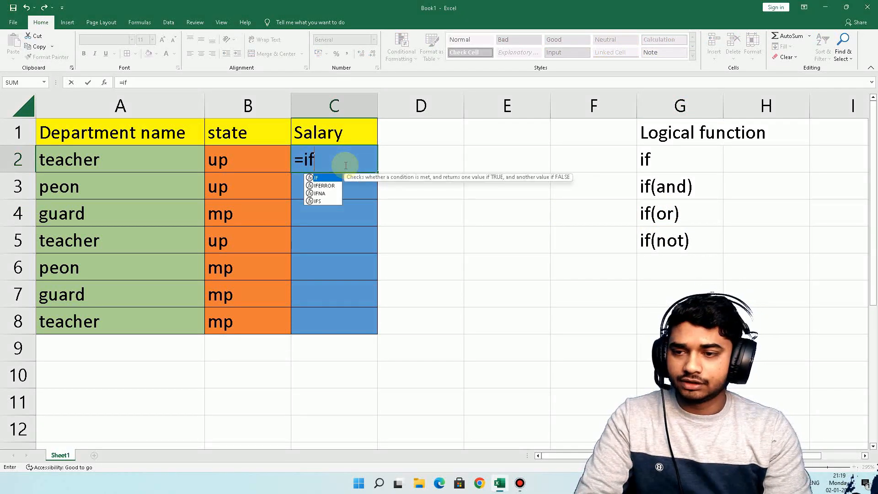
{"action": "type", "text": "(or("}
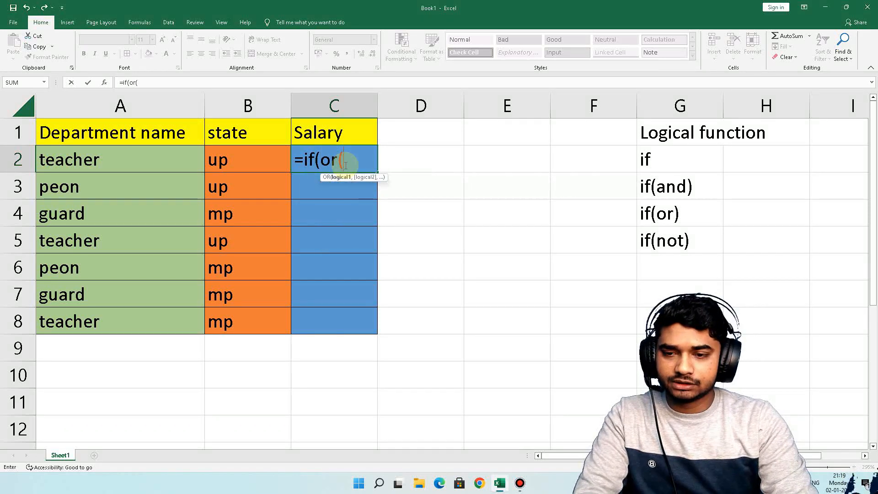
{"action": "type", "text": "a2="}
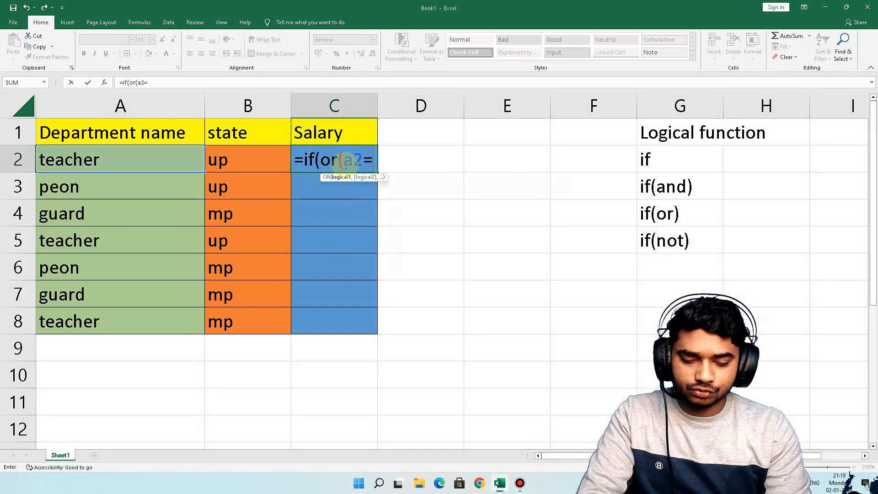
{"action": "type", "text": "|\""}
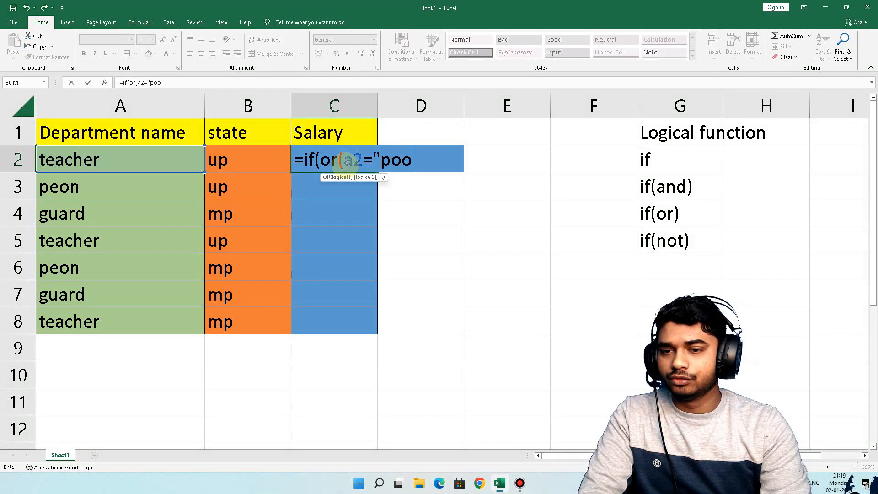
{"action": "type", "text": "peon\""}
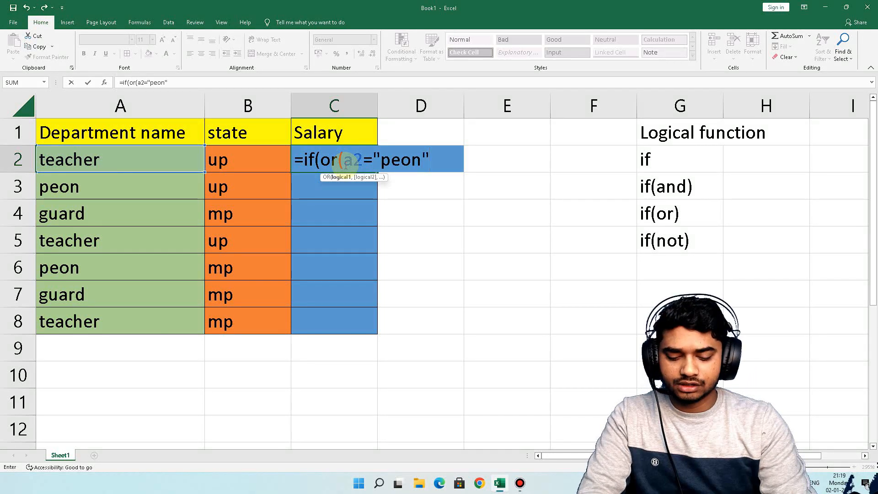
{"action": "type", "text": ",a2=\"guar"}
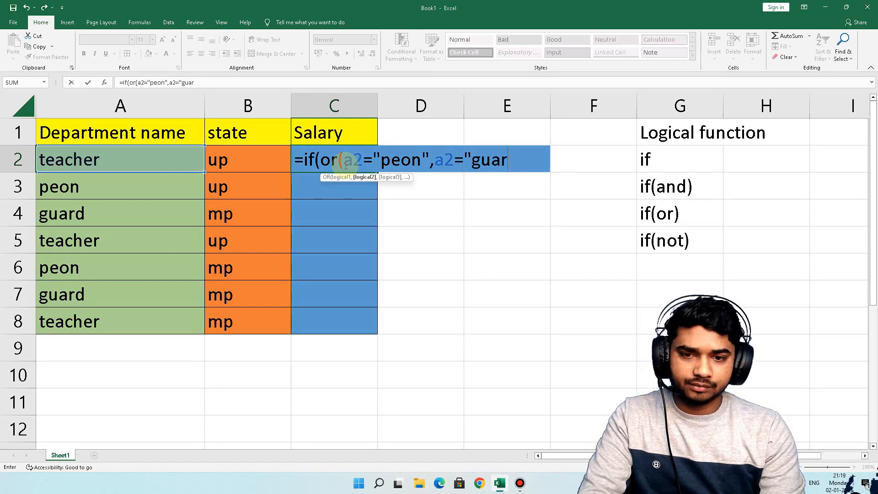
{"action": "type", "text": "d\")"}
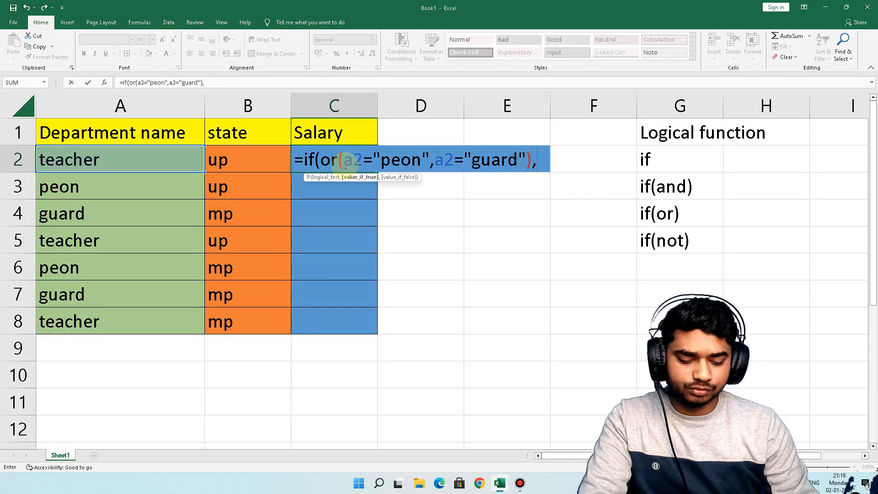
Complete the IF(OR) formula in C2 with 7000 if true and 12000 if false, and fill it down to C8
{"action": "type", "text": ",7000,12000"}
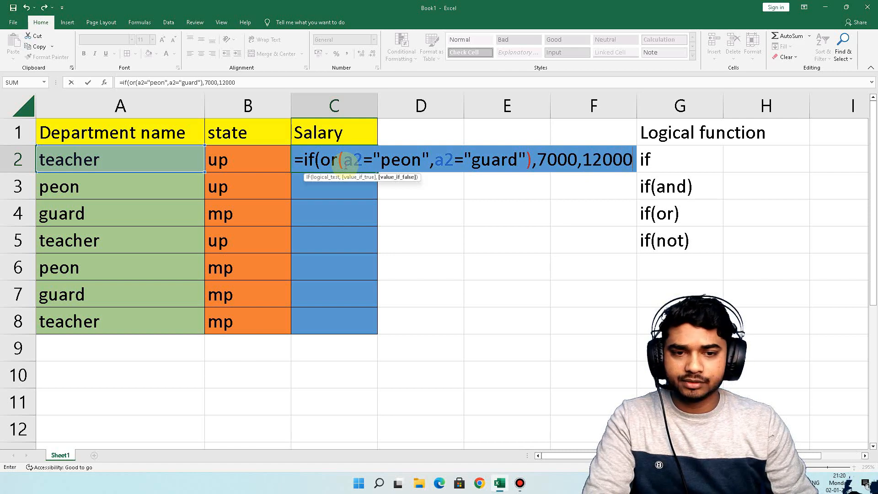
{"action": "key", "text": "Return"}
{"action": "key", "text": "Return"}
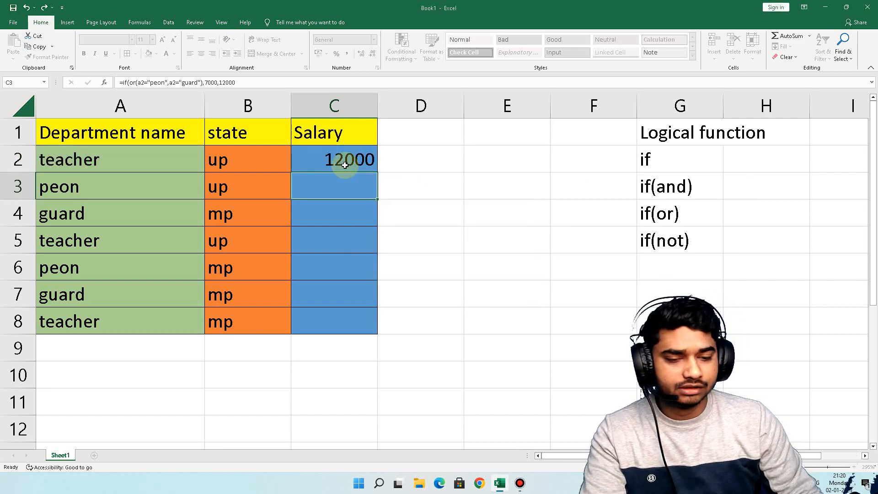
{"action": "left_click", "coordinate": [343, 163]}
{"action": "left_click_drag", "start_coordinate": [377, 173], "coordinate": [365, 326]}
Review the peon and guard conditions and the true and false values of the IF(OR) formula in C2
{"action": "double_click", "coordinate": [372, 164]}
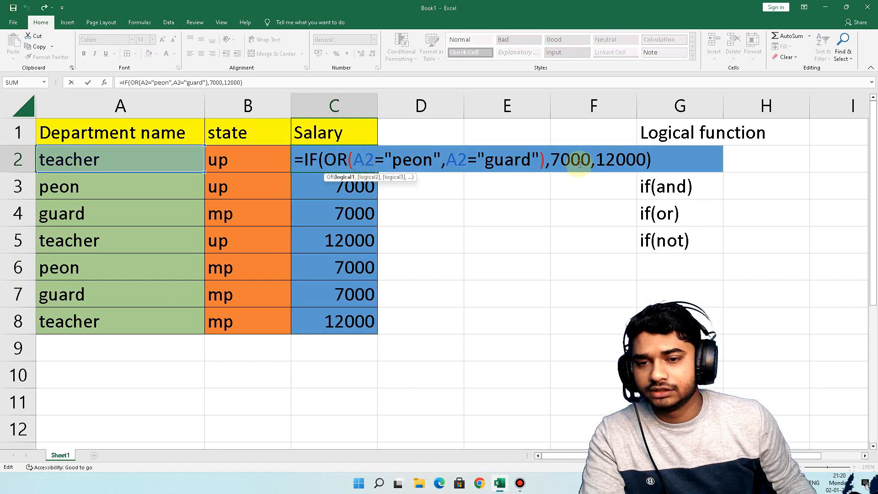
{"action": "left_click_drag", "start_coordinate": [595, 159], "coordinate": [642, 159]}
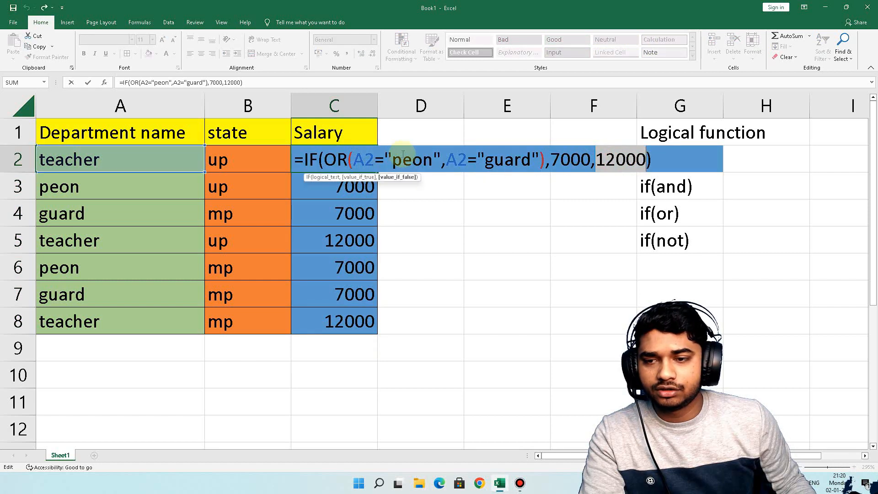
{"action": "left_click_drag", "start_coordinate": [393, 160], "coordinate": [590, 159]}
{"action": "left_click", "coordinate": [319, 163]}
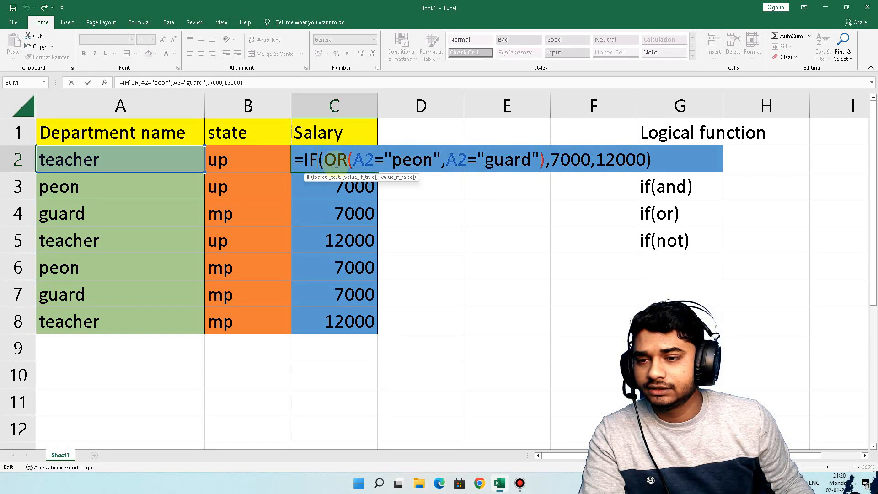
{"action": "left_click_drag", "start_coordinate": [355, 159], "coordinate": [444, 163]}
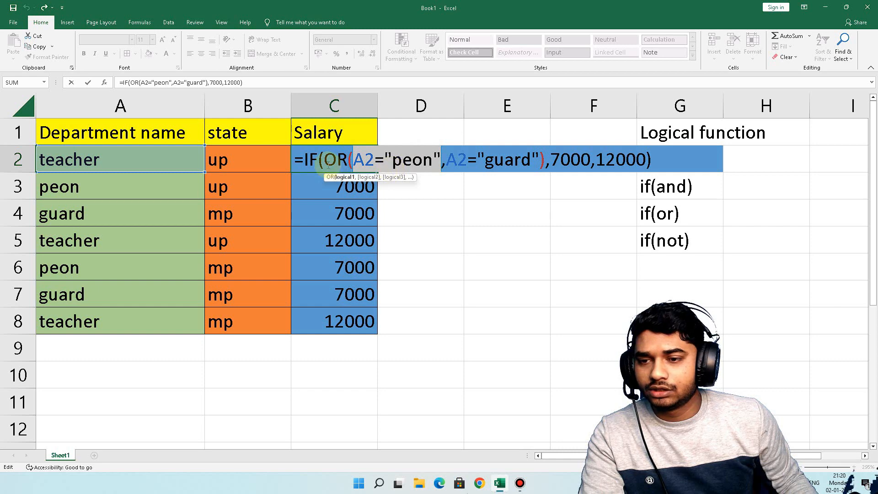
{"action": "left_click_drag", "start_coordinate": [449, 167], "coordinate": [529, 166]}
{"action": "right_click", "coordinate": [537, 166]}
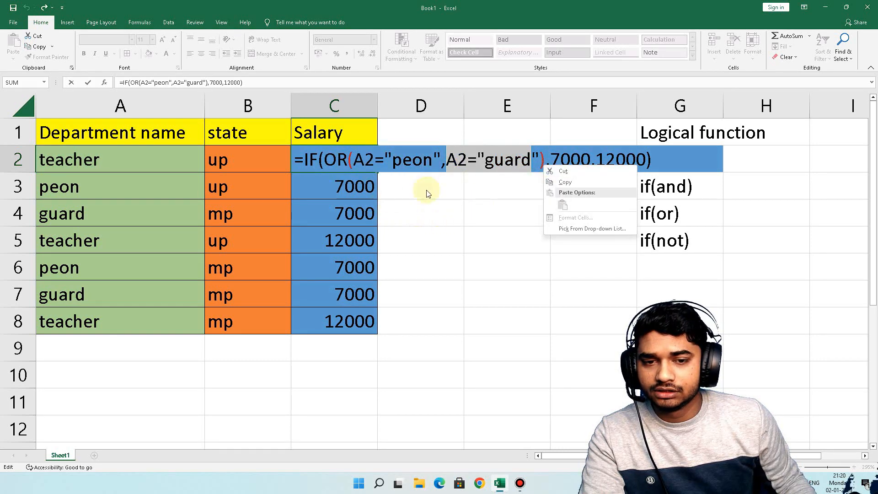
{"action": "left_click", "coordinate": [554, 157]}
{"action": "left_click_drag", "start_coordinate": [555, 157], "coordinate": [657, 161]}
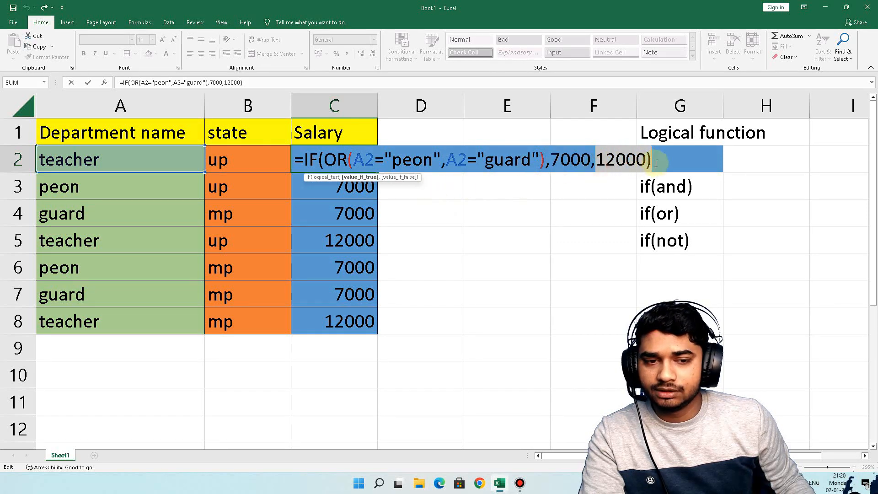
{"action": "key", "text": "Escape"}
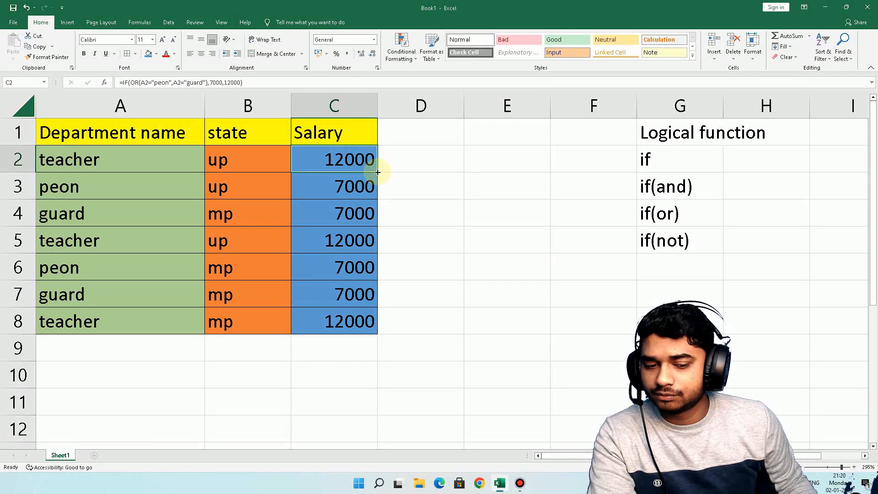
Refill the IF(OR) formula from C2 down to C8 and change the department in A2 to peon
{"action": "left_click_drag", "start_coordinate": [377, 172], "coordinate": [372, 318]}
{"action": "left_click", "coordinate": [259, 201]}
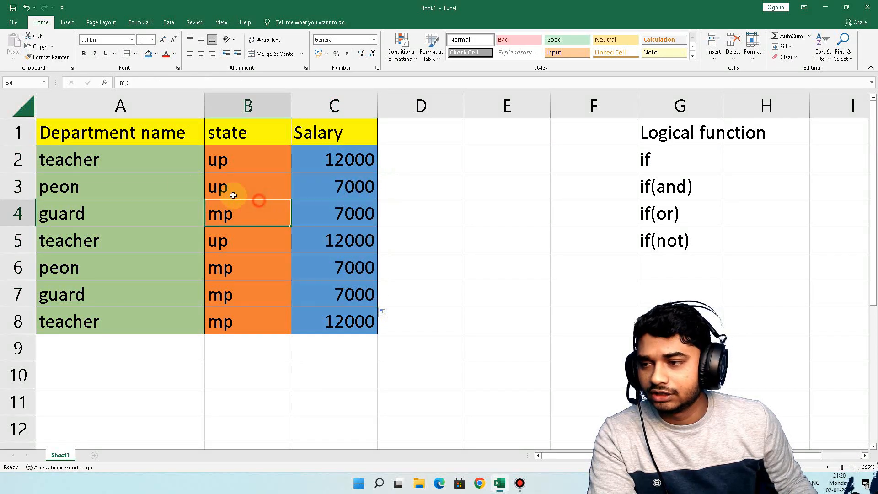
{"action": "left_click", "coordinate": [144, 168]}
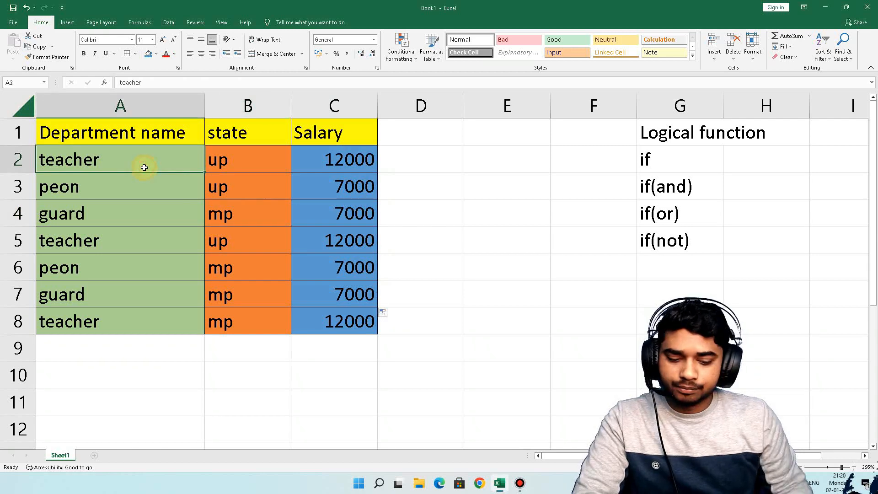
{"action": "type", "text": "peon"}
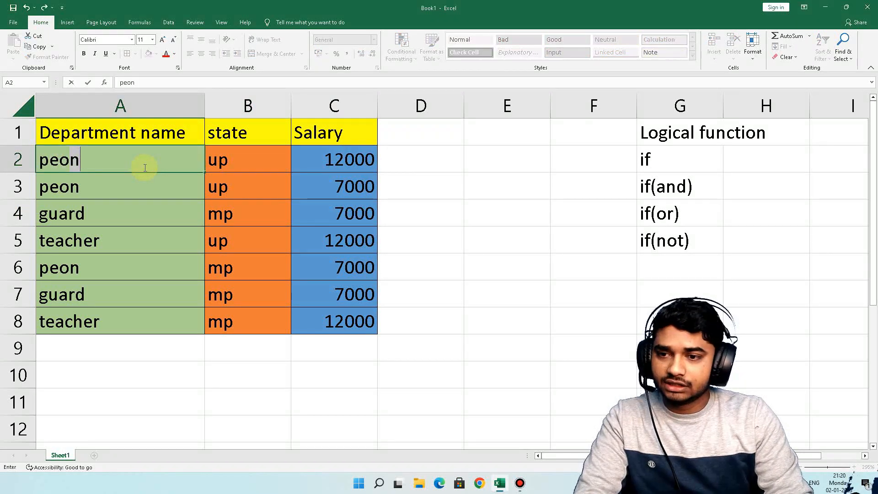
{"action": "key", "text": "Return"}
Change the department names in A4 and A7 to teacher
{"action": "left_click", "coordinate": [106, 221]}
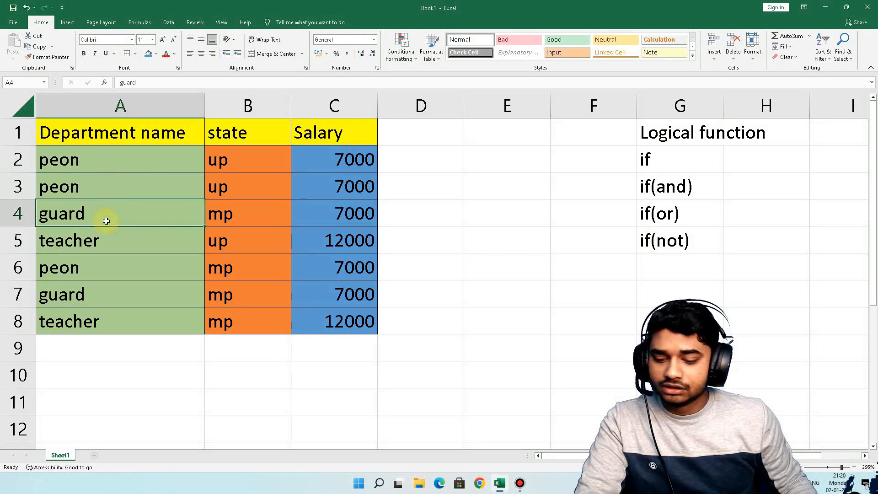
{"action": "type", "text": "t"}
{"action": "left_click", "coordinate": [106, 276]}
{"action": "left_click", "coordinate": [107, 292]}
{"action": "type", "text": "t"}
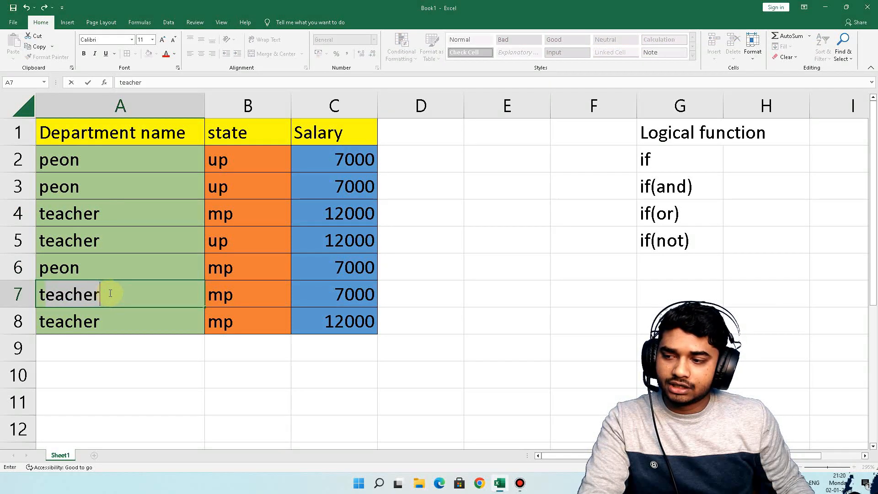
{"action": "left_click", "coordinate": [105, 177]}
{"action": "left_click", "coordinate": [108, 165]}
Clear the IF(OR) salary formulas from C2:C8
{"action": "left_click_drag", "start_coordinate": [343, 167], "coordinate": [359, 321]}
{"action": "left_click_drag", "start_coordinate": [359, 156], "coordinate": [358, 320]}
{"action": "key", "text": "Delete"}
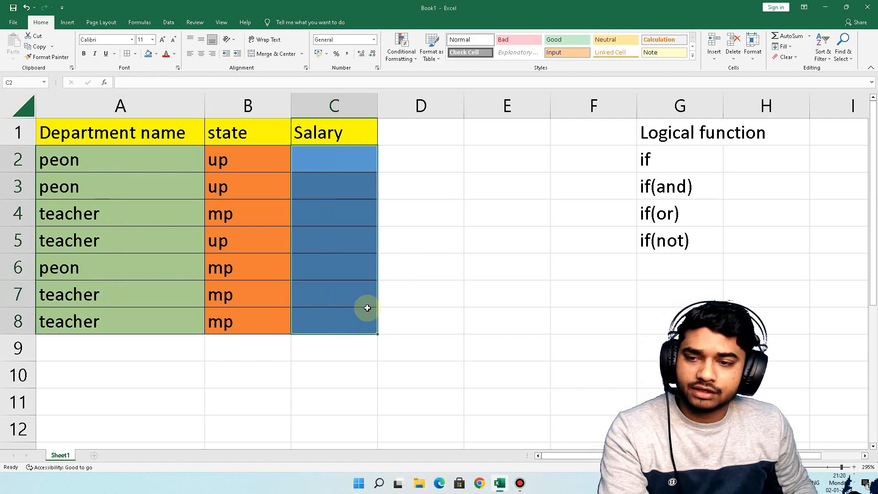
Enter =if(not(a2="teacher"),7000,15000) in C2 and fill it down to C8
{"action": "left_click", "coordinate": [700, 243]}
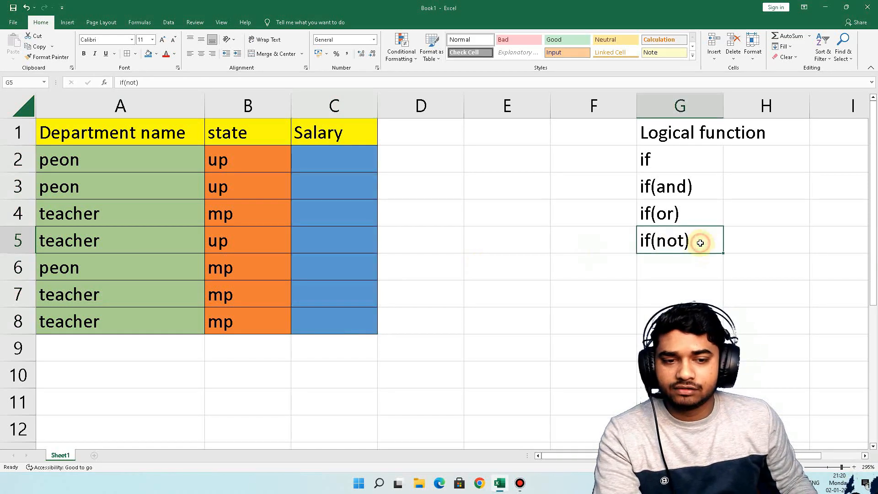
{"action": "left_click", "coordinate": [361, 157]}
{"action": "type", "text": "="}
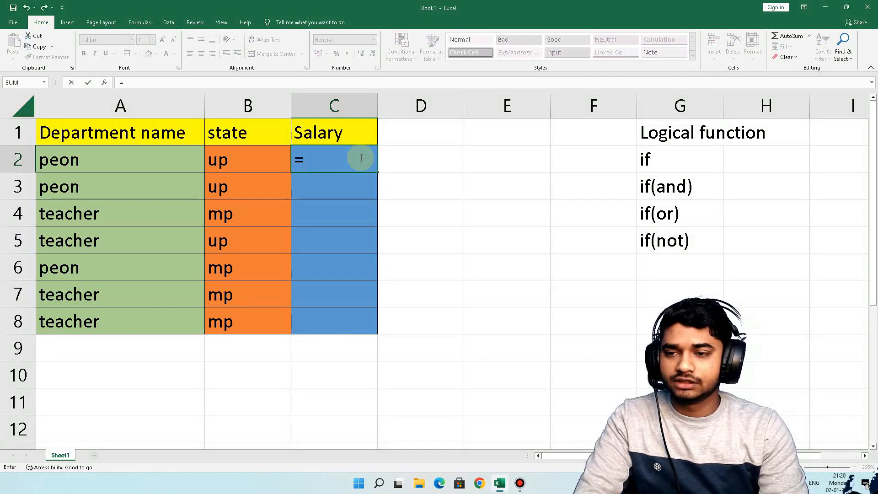
{"action": "type", "text": "if(not"}
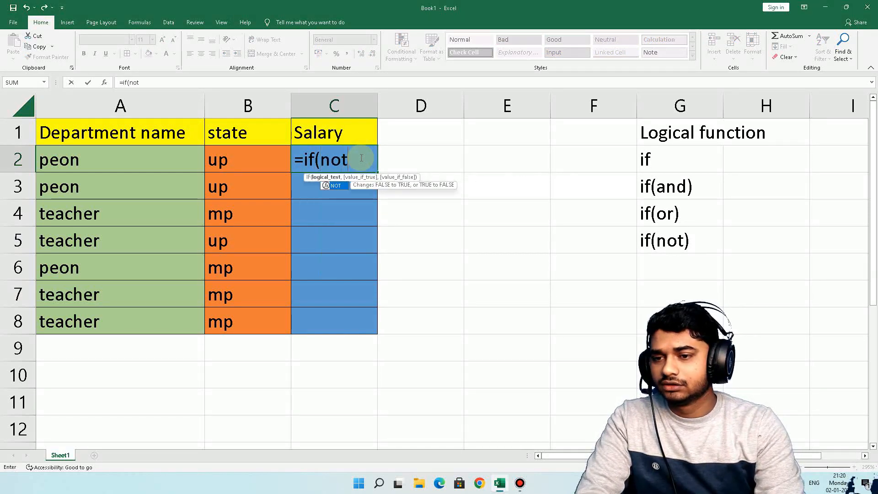
{"action": "type", "text": "(a"}
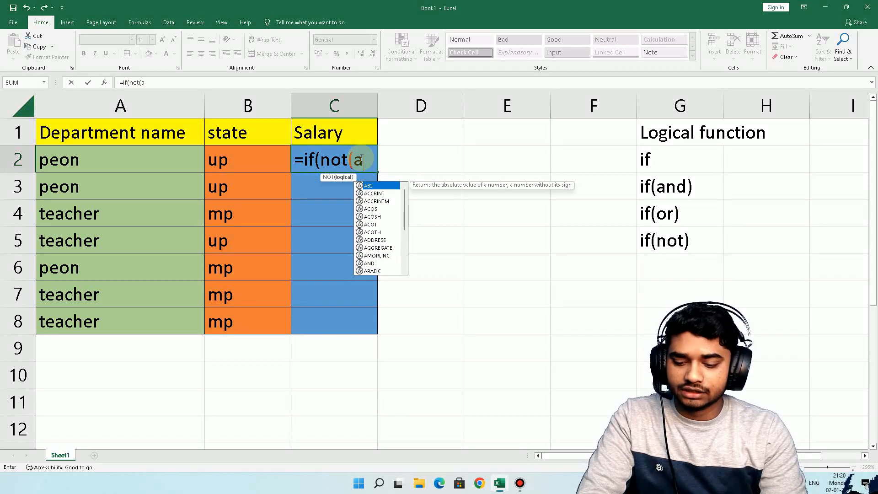
{"action": "type", "text": "2=\"teacher"}
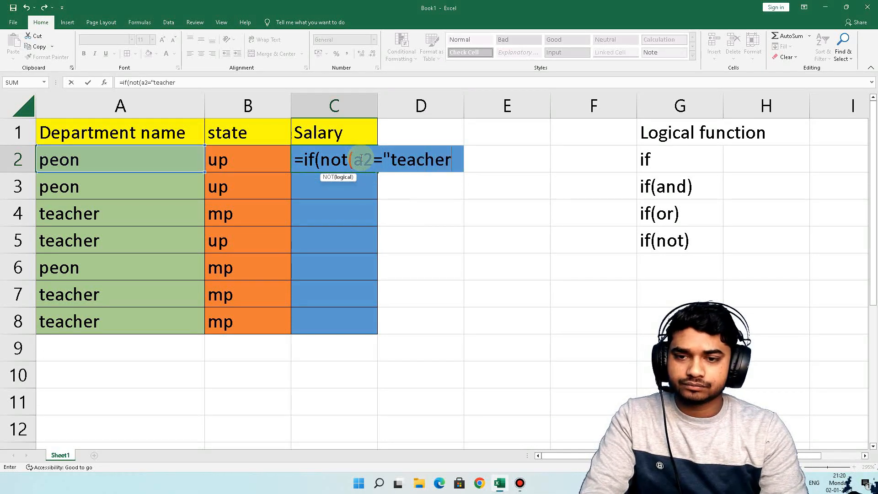
{"action": "type", "text": "\"),7000"}
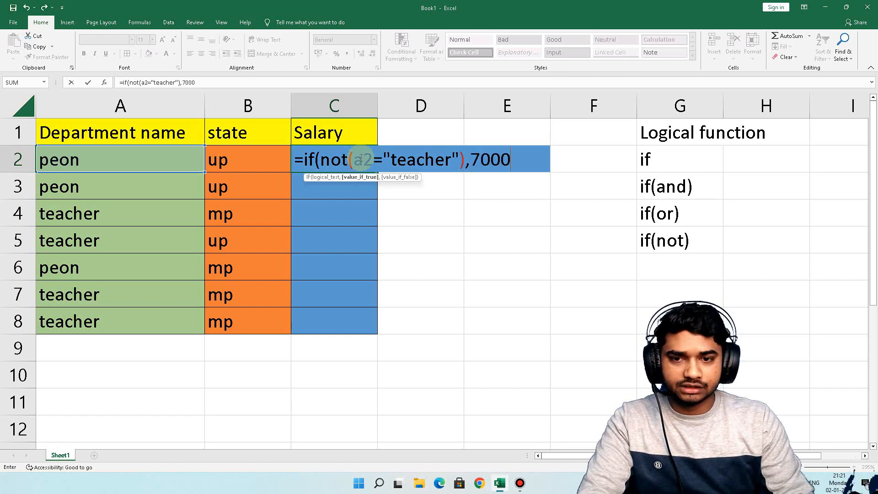
{"action": "type", "text": ",1500"}
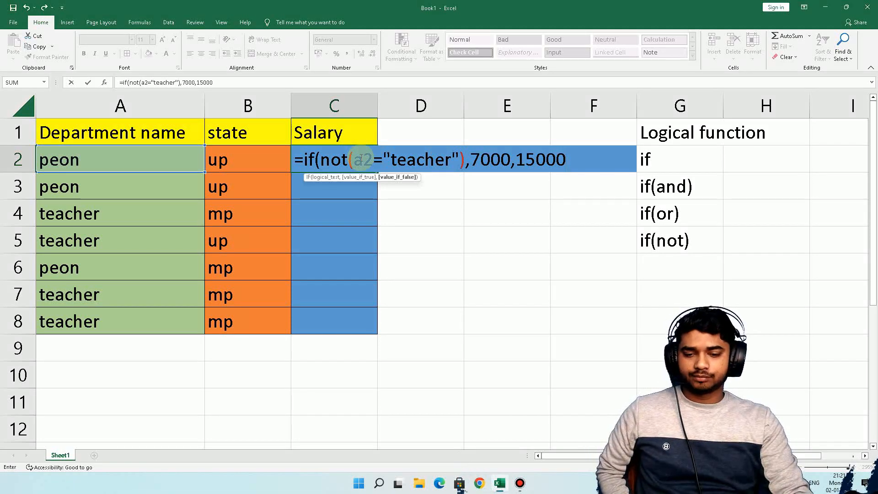
{"action": "key", "text": "Return"}
{"action": "key", "text": "Return"}
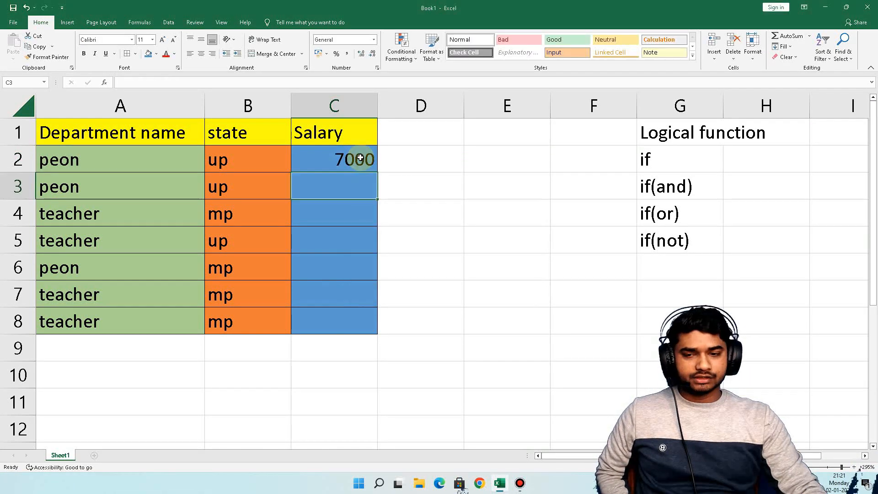
{"action": "left_click", "coordinate": [361, 160]}
{"action": "left_click_drag", "start_coordinate": [377, 173], "coordinate": [359, 322]}
Check the teacher salaries in rows 4 and 5 against the true and false values of C2's IF(NOT) formula
{"action": "left_click", "coordinate": [299, 220]}
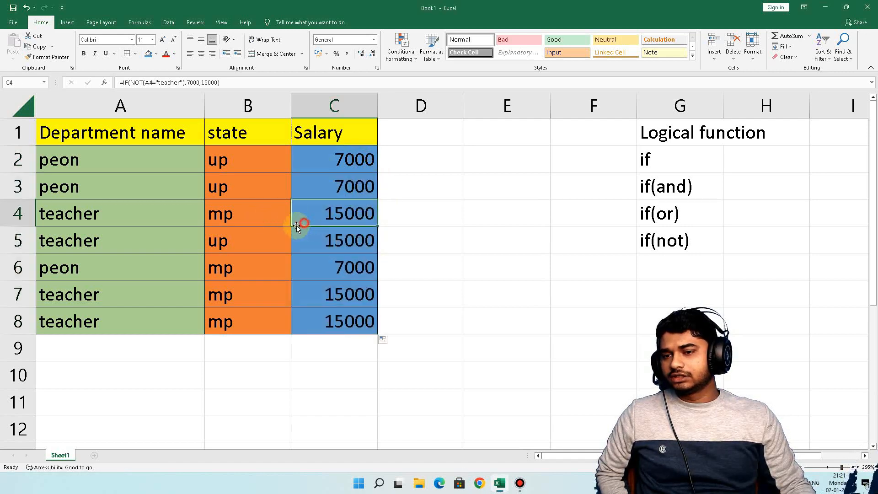
{"action": "left_click_drag", "start_coordinate": [137, 210], "coordinate": [322, 243]}
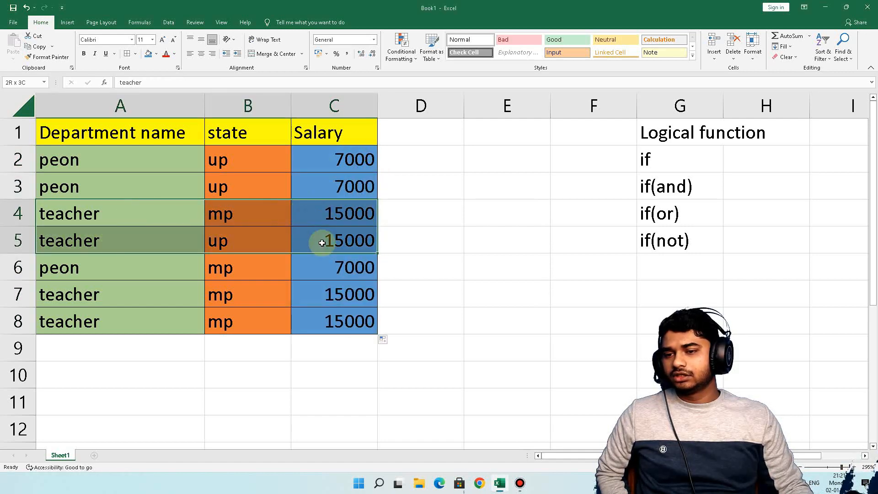
{"action": "double_click", "coordinate": [359, 160]}
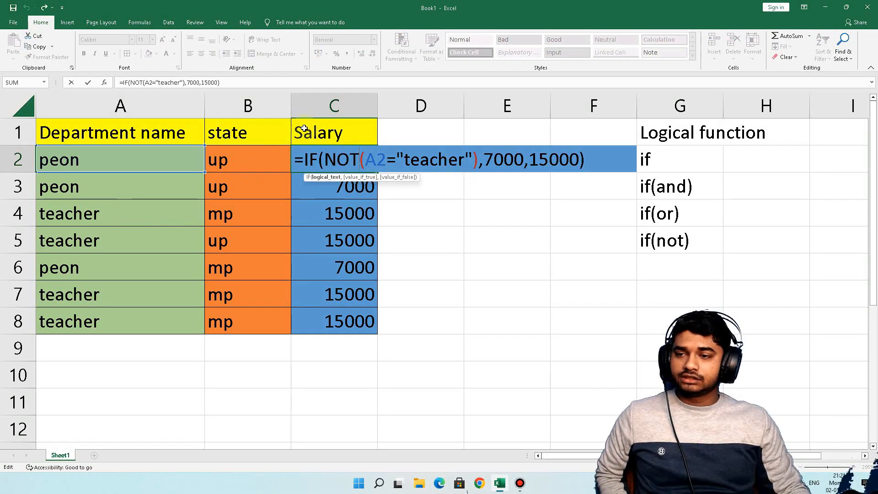
{"action": "left_click_drag", "start_coordinate": [483, 159], "coordinate": [522, 159]}
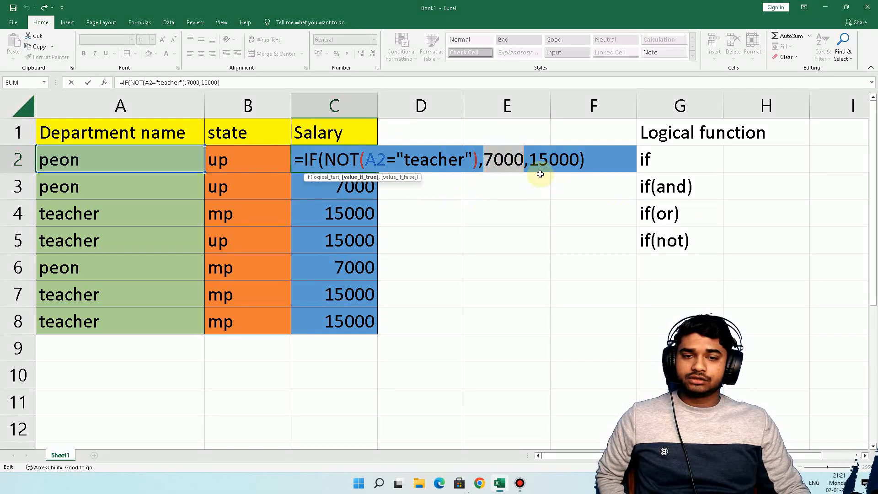
{"action": "left_click_drag", "start_coordinate": [530, 159], "coordinate": [578, 160]}
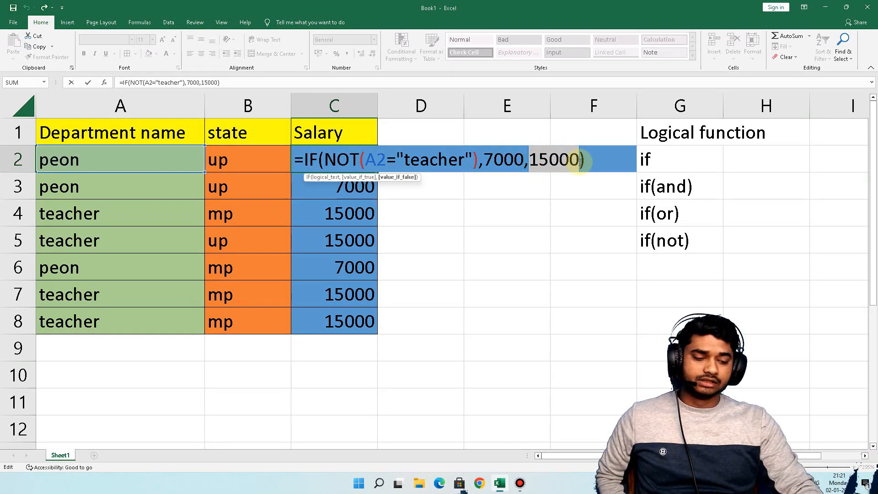
{"action": "key", "text": "Return"}
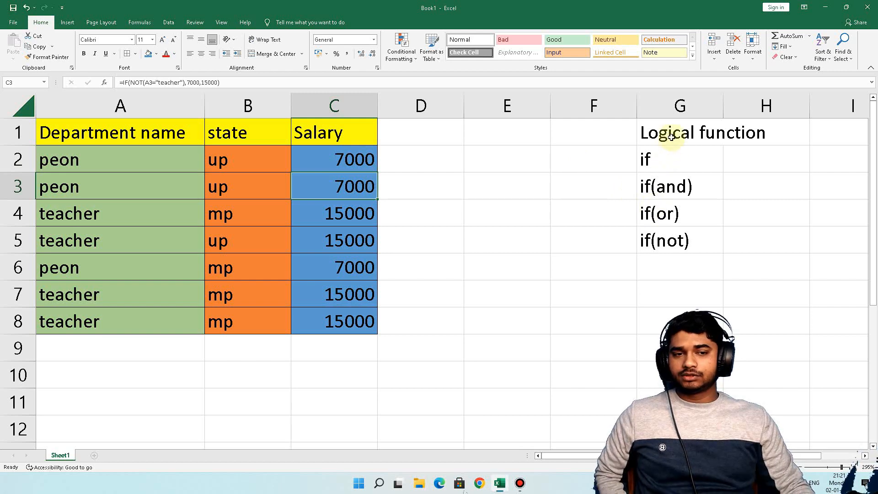
Review the Logical function list in column G and the completed department, state and salary table
{"action": "left_click_drag", "start_coordinate": [670, 137], "coordinate": [731, 241]}
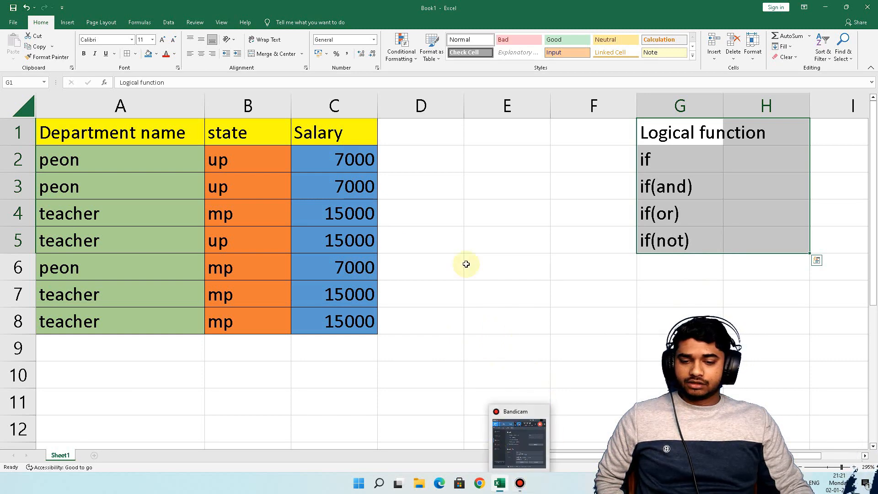
{"action": "left_click_drag", "start_coordinate": [675, 135], "coordinate": [760, 237]}
{"action": "left_click_drag", "start_coordinate": [665, 170], "coordinate": [754, 193]}
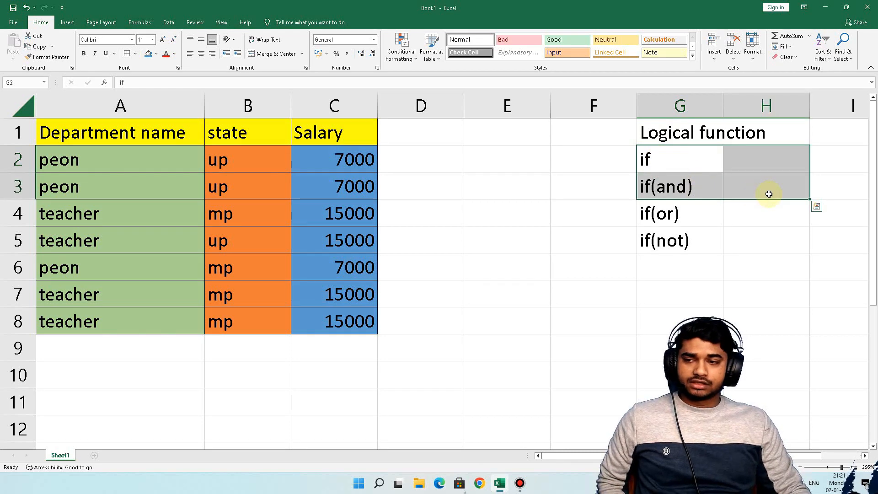
{"action": "left_click_drag", "start_coordinate": [73, 132], "coordinate": [373, 323]}
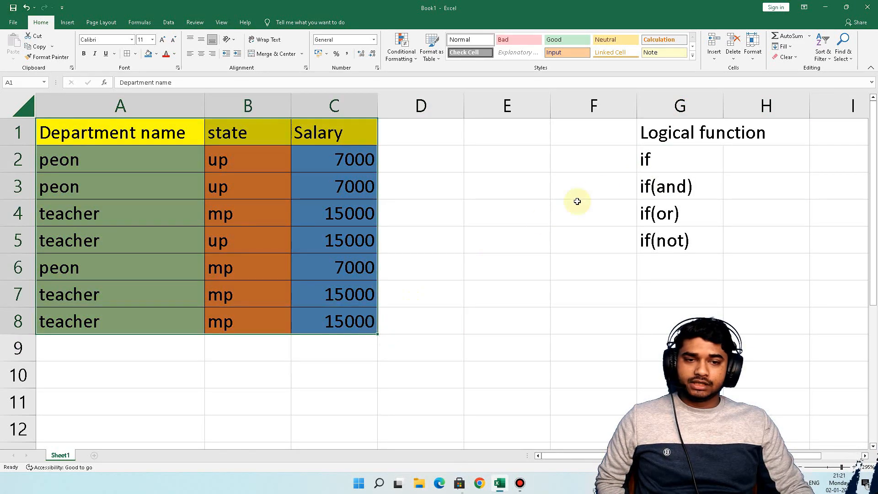
{"action": "left_click_drag", "start_coordinate": [643, 157], "coordinate": [713, 187]}
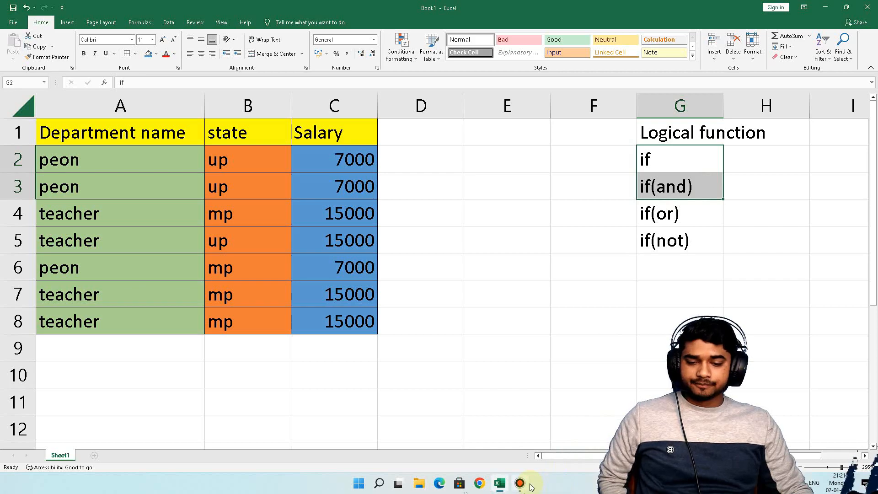
{"action": "mouse_move", "coordinate": [525, 490]}
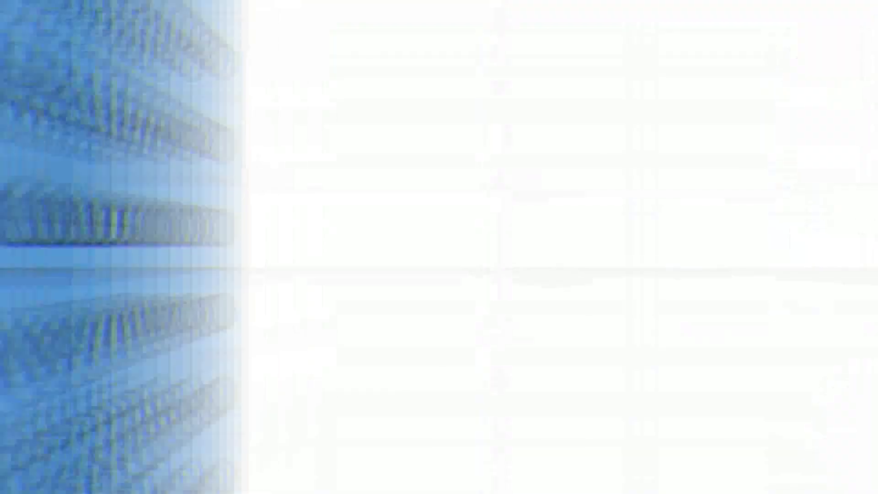